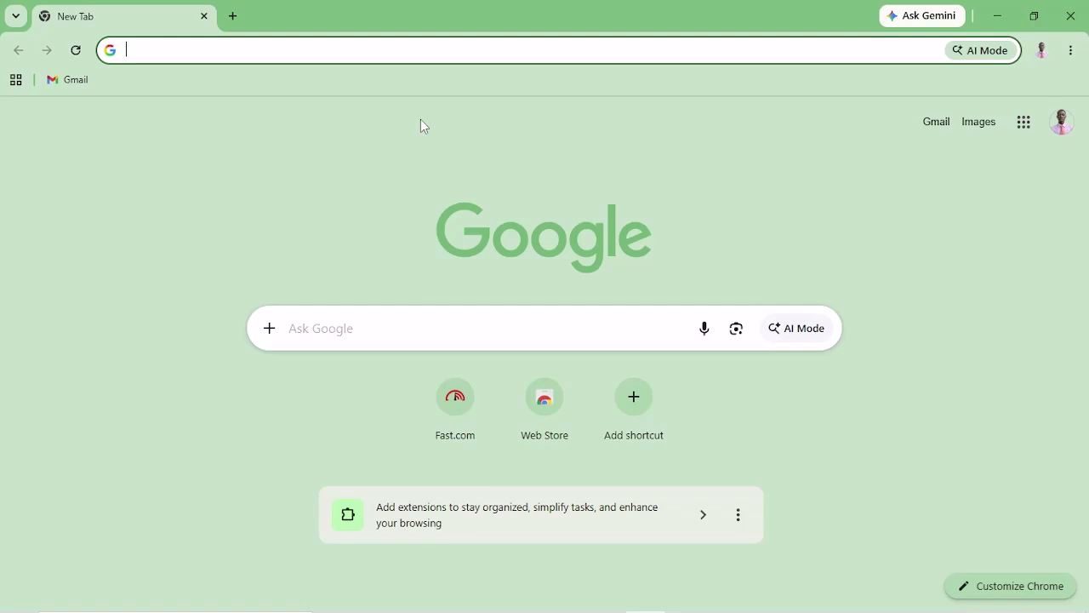
Enter voucherbeam.com in the new tab search box to load the VoucherBeam homepage.
{"action": "left_click", "coordinate": [408, 341]}
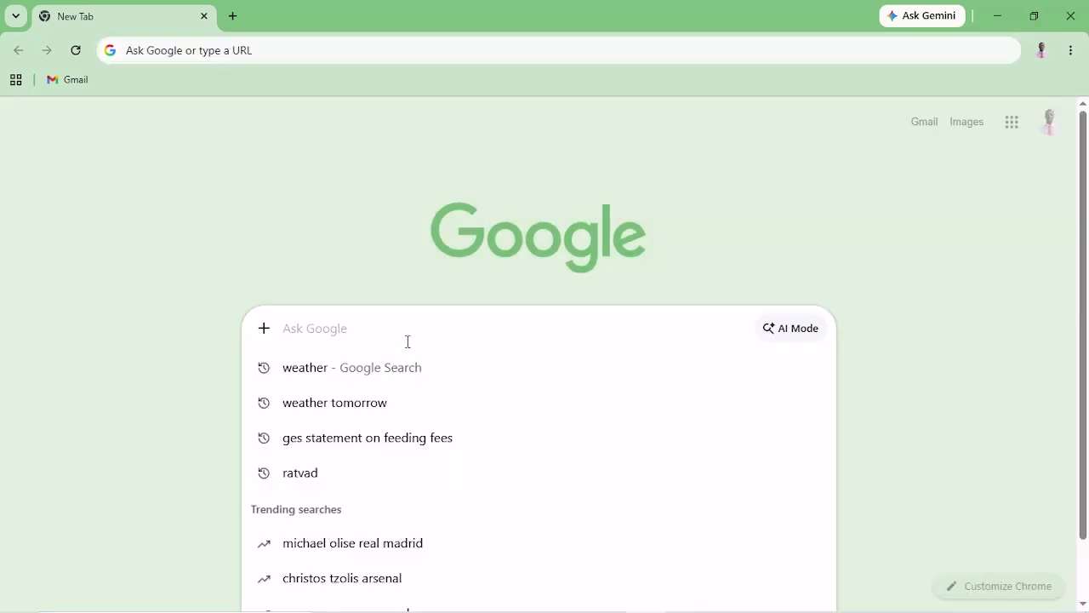
{"action": "type", "text": "voucher"}
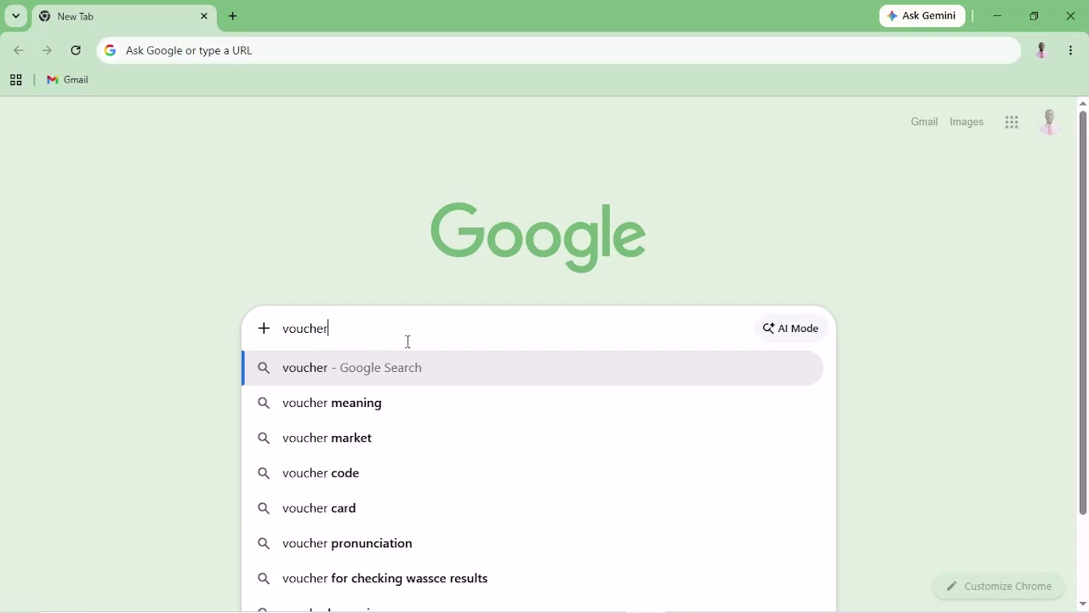
{"action": "type", "text": "bea"}
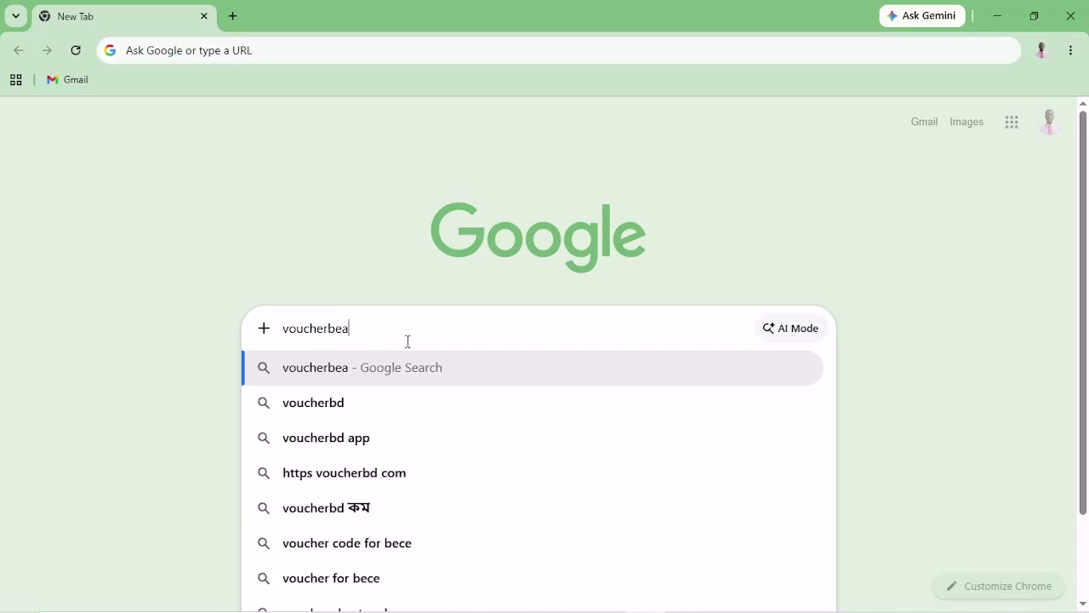
{"action": "type", "text": "m.com"}
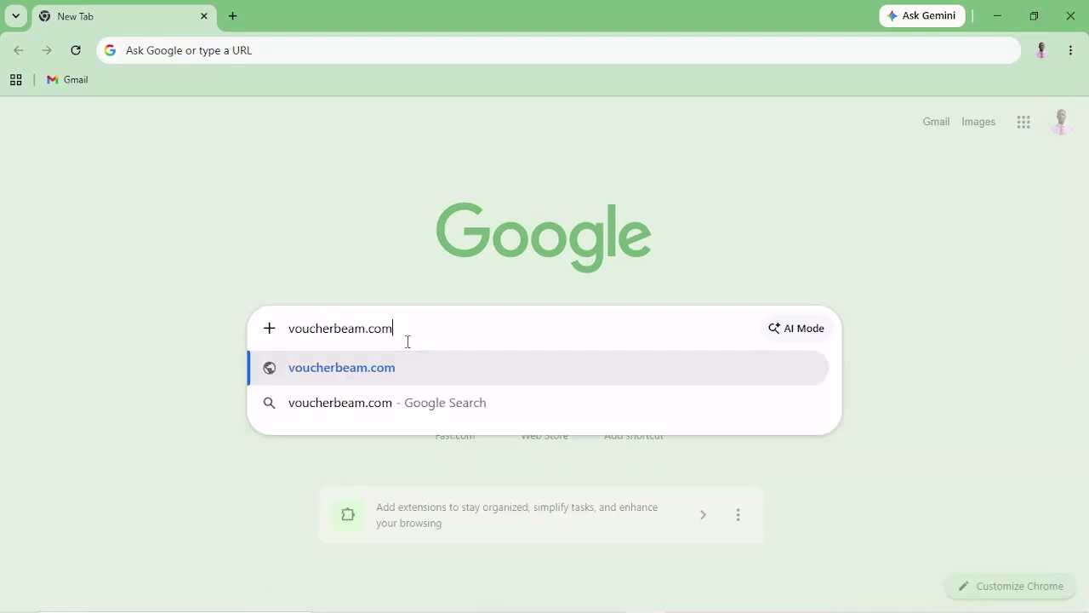
{"action": "key", "text": "Return"}
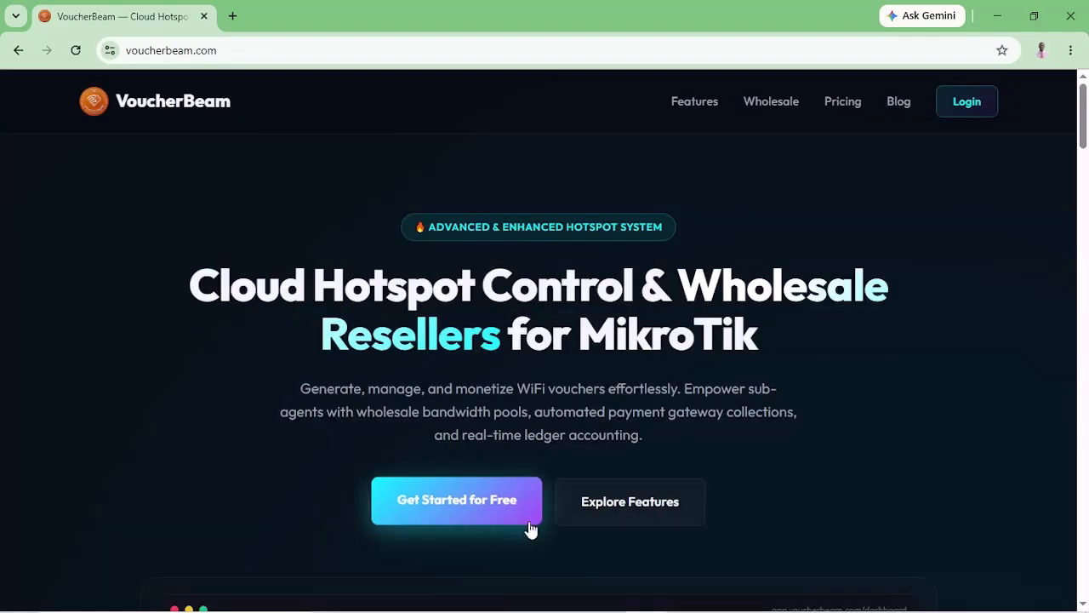
Start a free sign-up and fill in name, e-mail, password and password confirmation.
{"action": "left_click", "coordinate": [453, 502]}
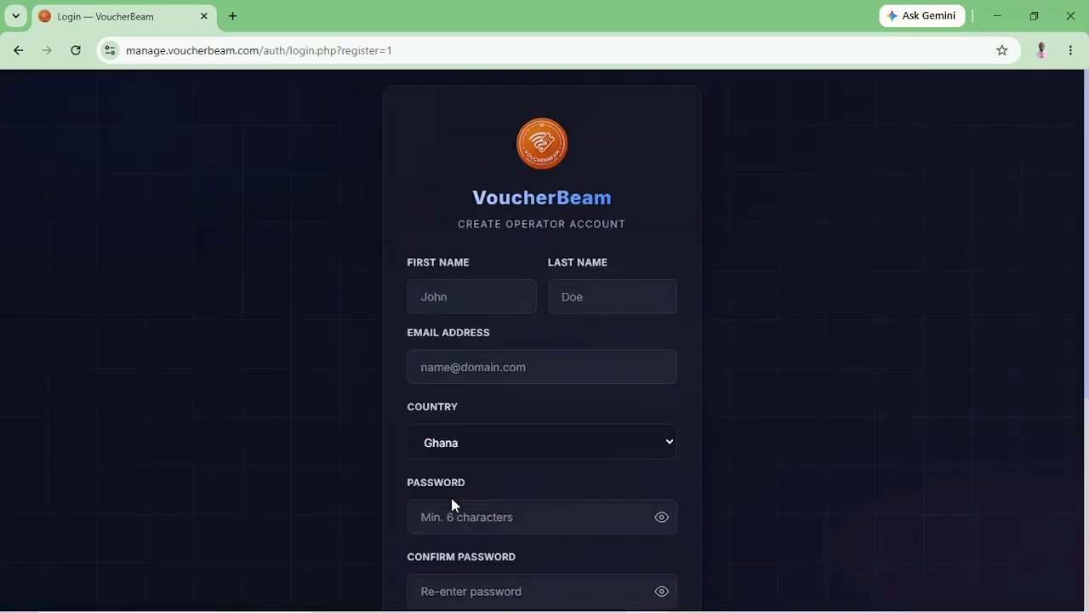
{"action": "left_click", "coordinate": [474, 289]}
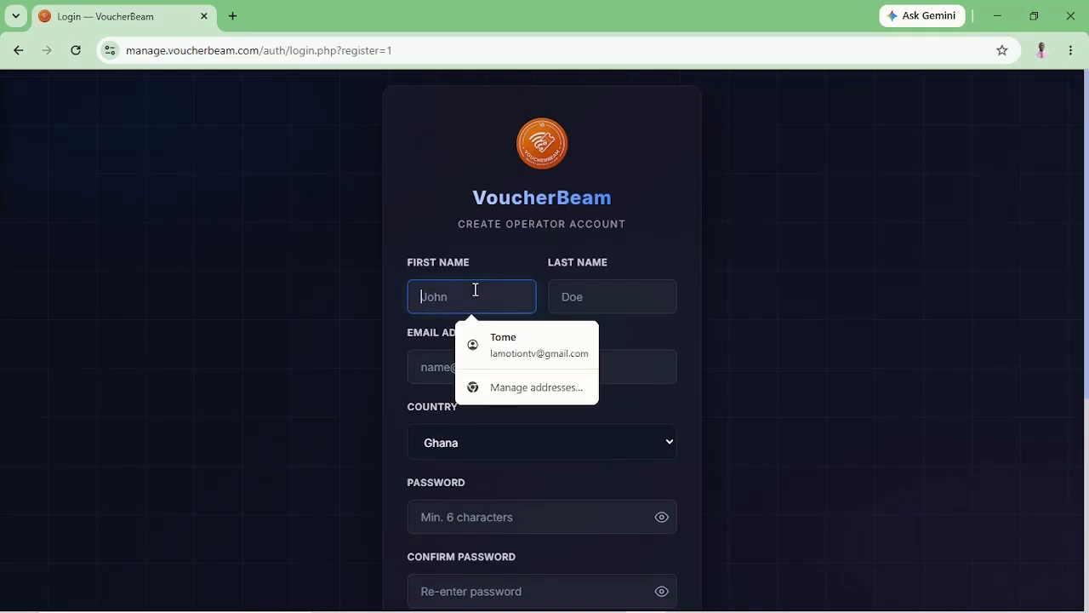
{"action": "left_click", "coordinate": [506, 344]}
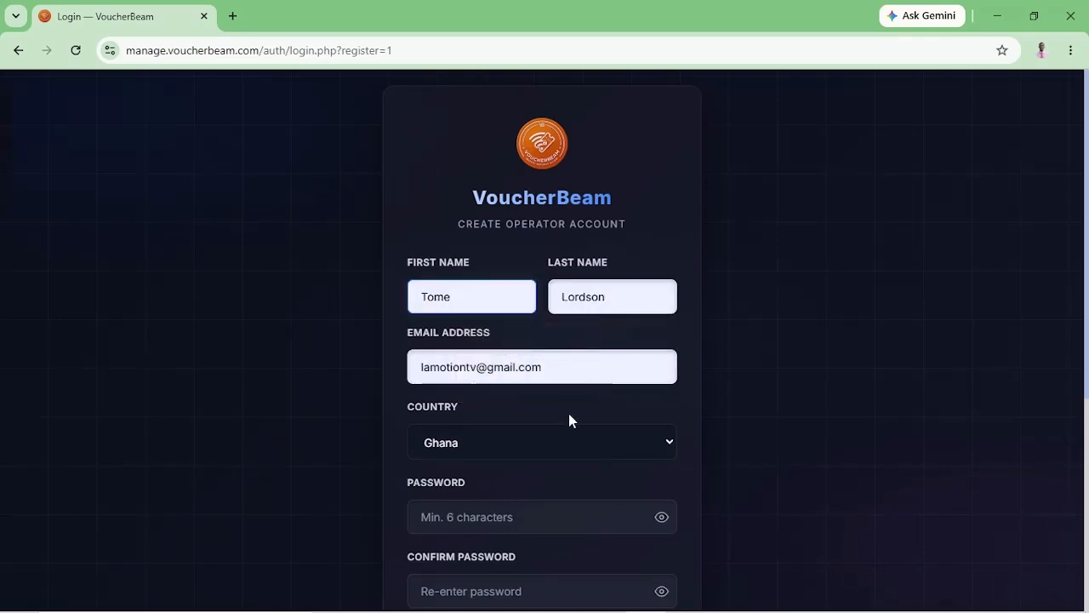
{"action": "scroll", "coordinate": [538, 514], "scroll_direction": "down", "scroll_amount": 1}
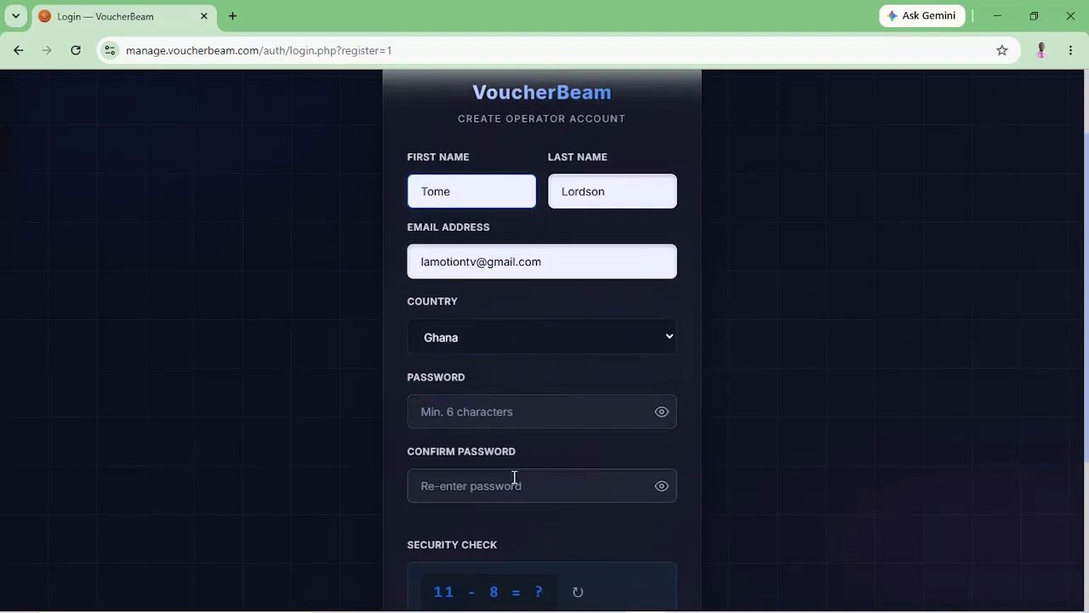
{"action": "left_click", "coordinate": [511, 414]}
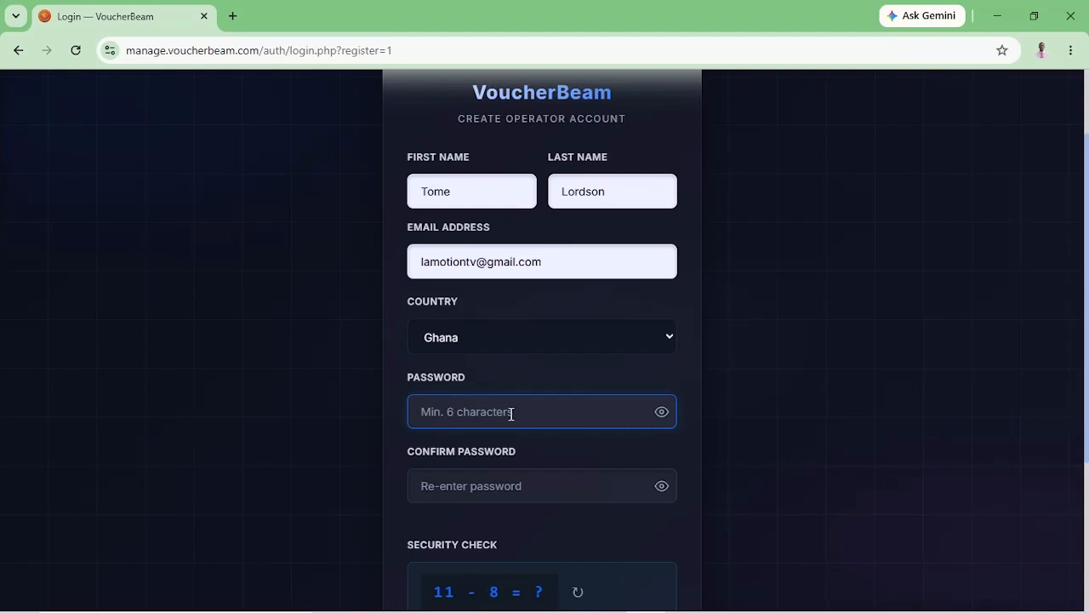
{"action": "type", "text": "•••••••••••"}
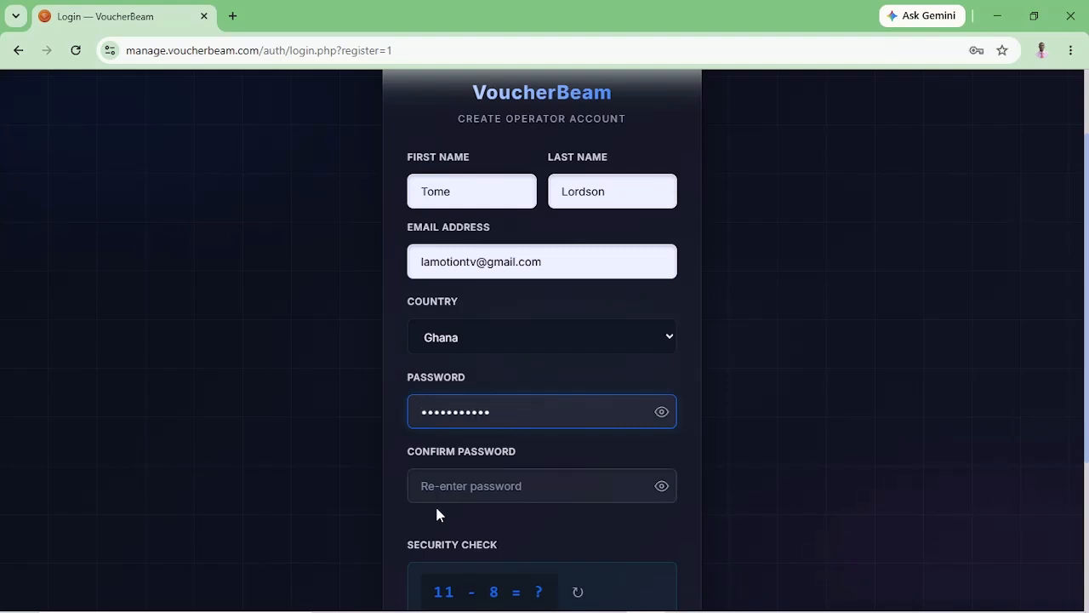
{"action": "left_click", "coordinate": [462, 483]}
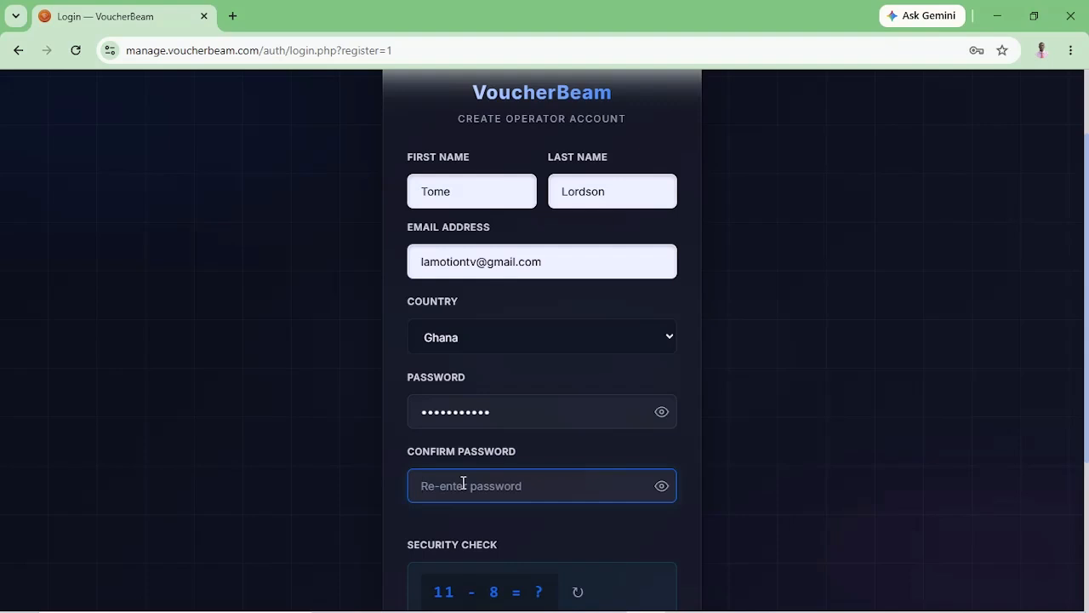
{"action": "type", "text": "•••••••"}
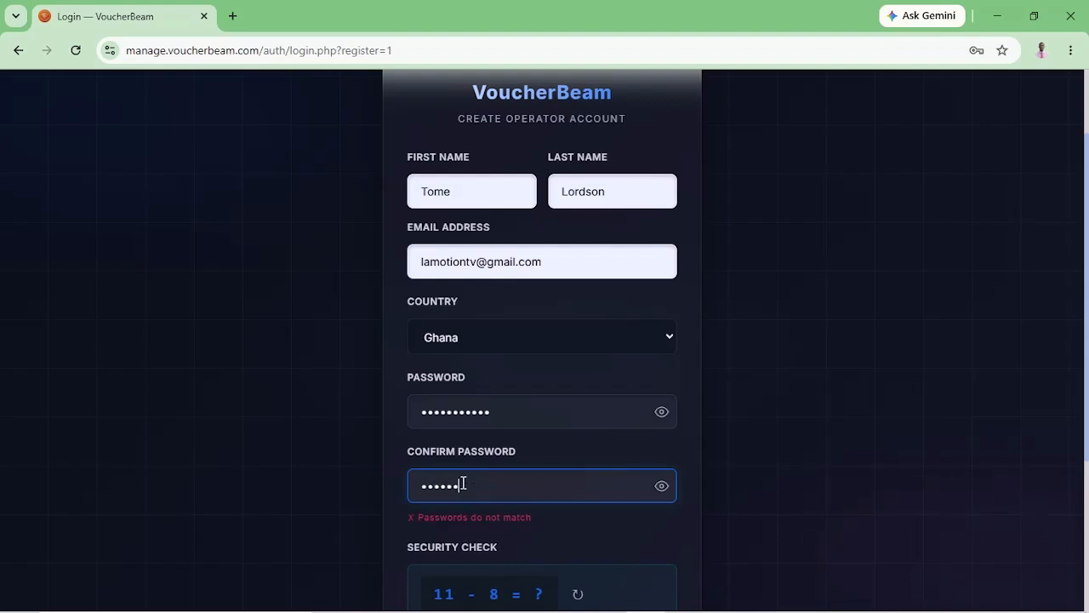
{"action": "type", "text": "••••"}
Answer the security sum with 3, accept the terms, and create the account.
{"action": "scroll", "coordinate": [463, 482], "scroll_direction": "down", "scroll_amount": 2}
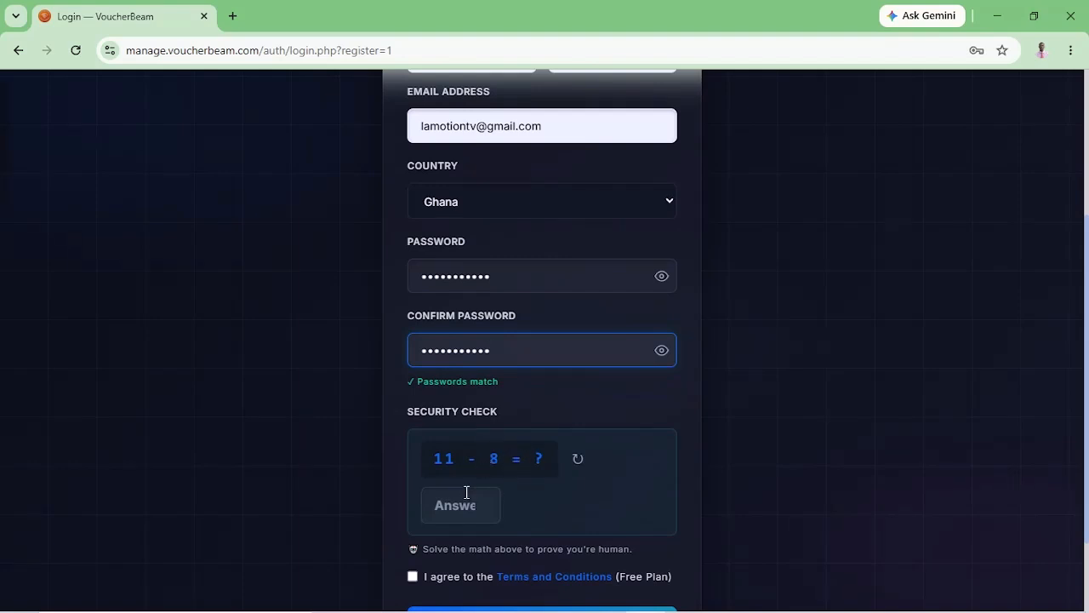
{"action": "left_click", "coordinate": [466, 492]}
{"action": "type", "text": "3"}
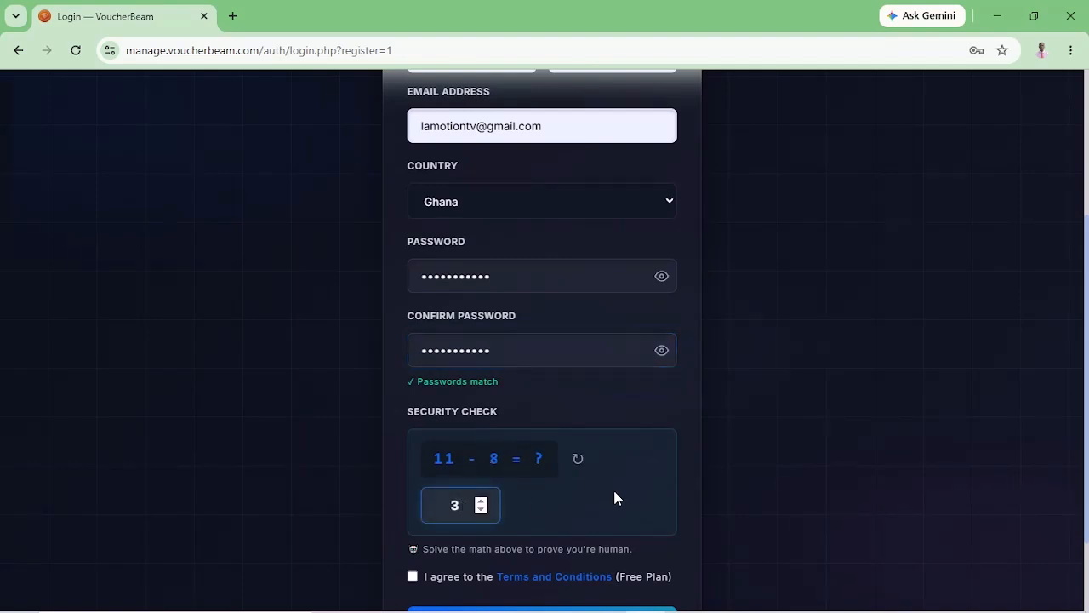
{"action": "scroll", "coordinate": [614, 497], "scroll_direction": "down", "scroll_amount": 1}
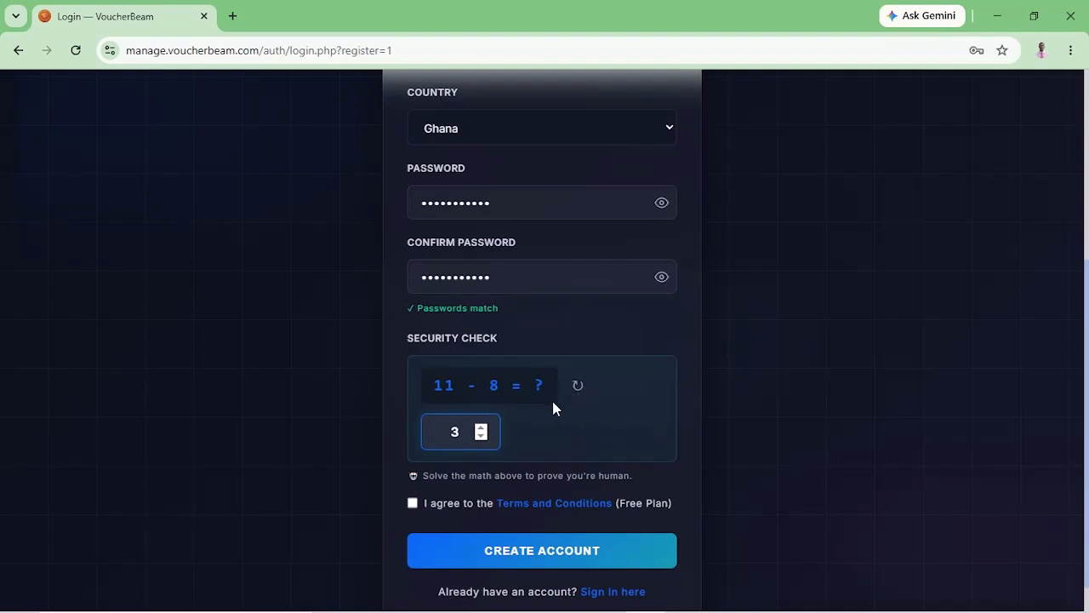
{"action": "left_click", "coordinate": [413, 505]}
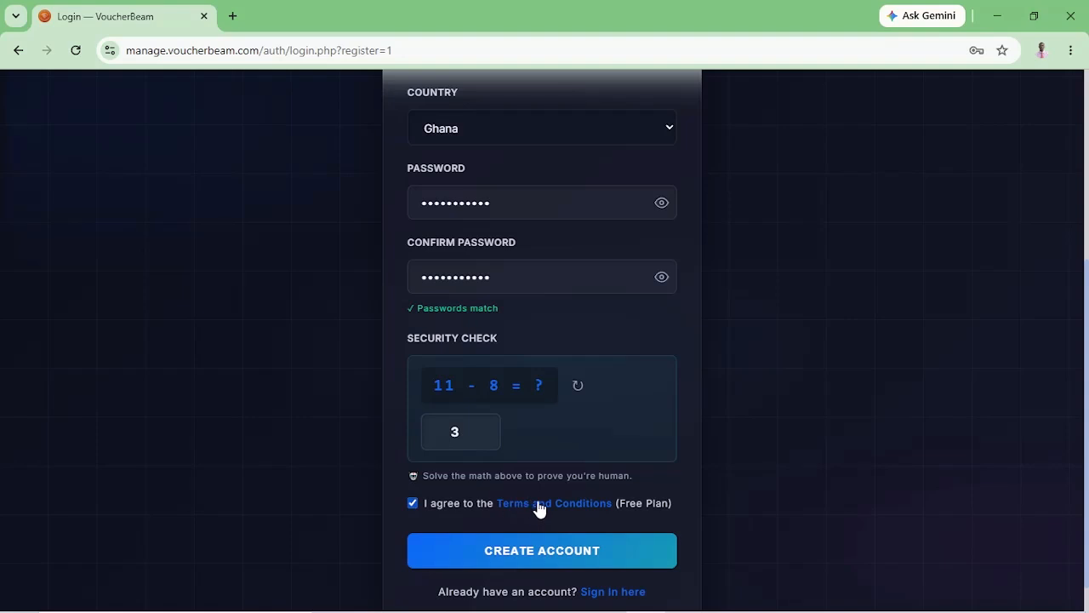
{"action": "left_click", "coordinate": [503, 558]}
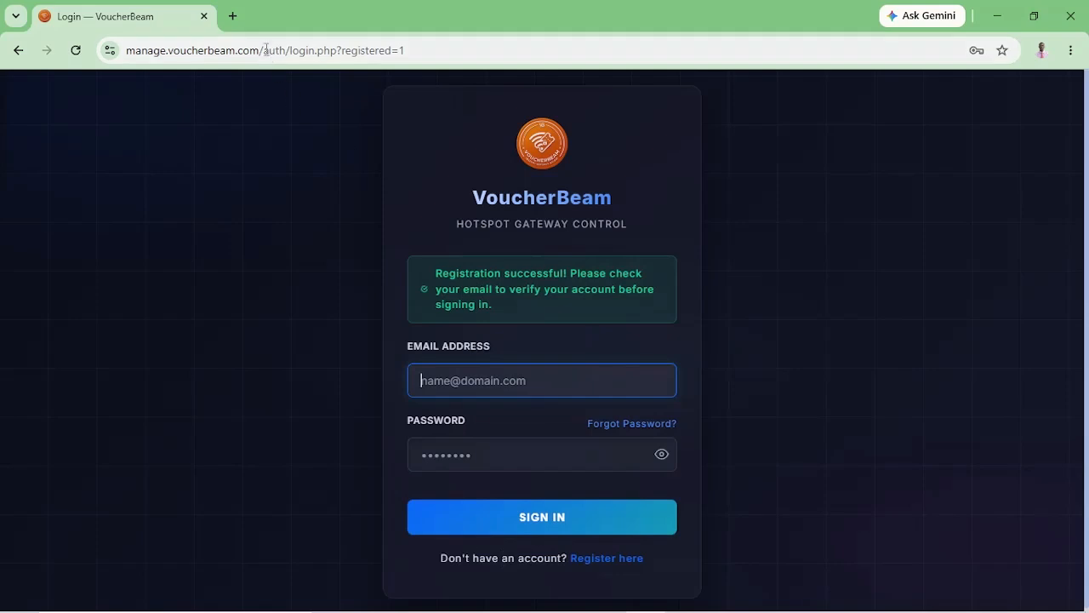
Confirm the account e-mail via the Verify Your VoucherBeam Account message in Gmail.
{"action": "left_click", "coordinate": [233, 15]}
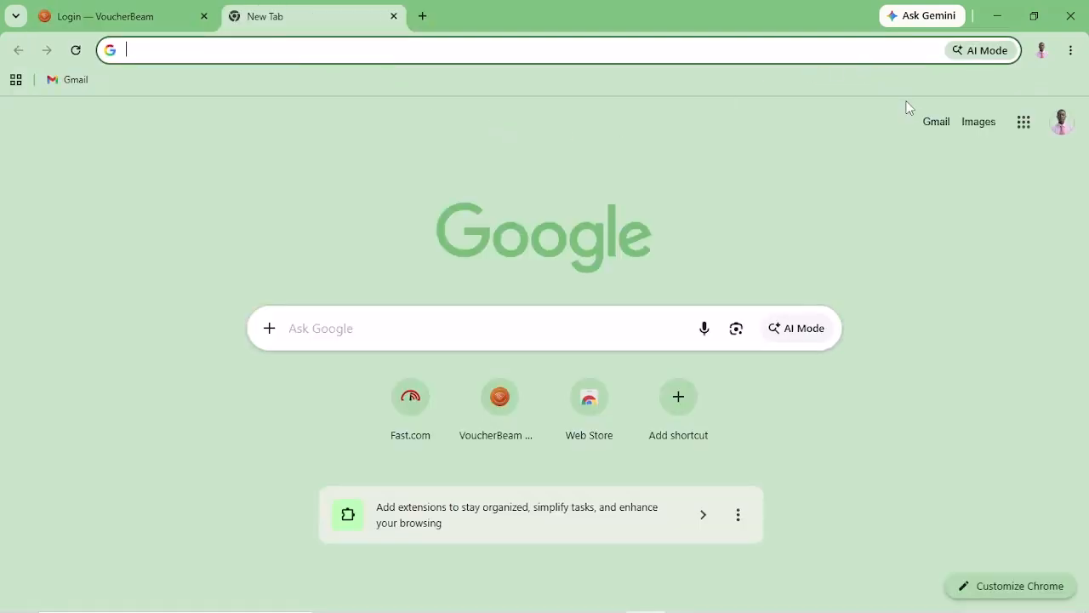
{"action": "left_click", "coordinate": [936, 121]}
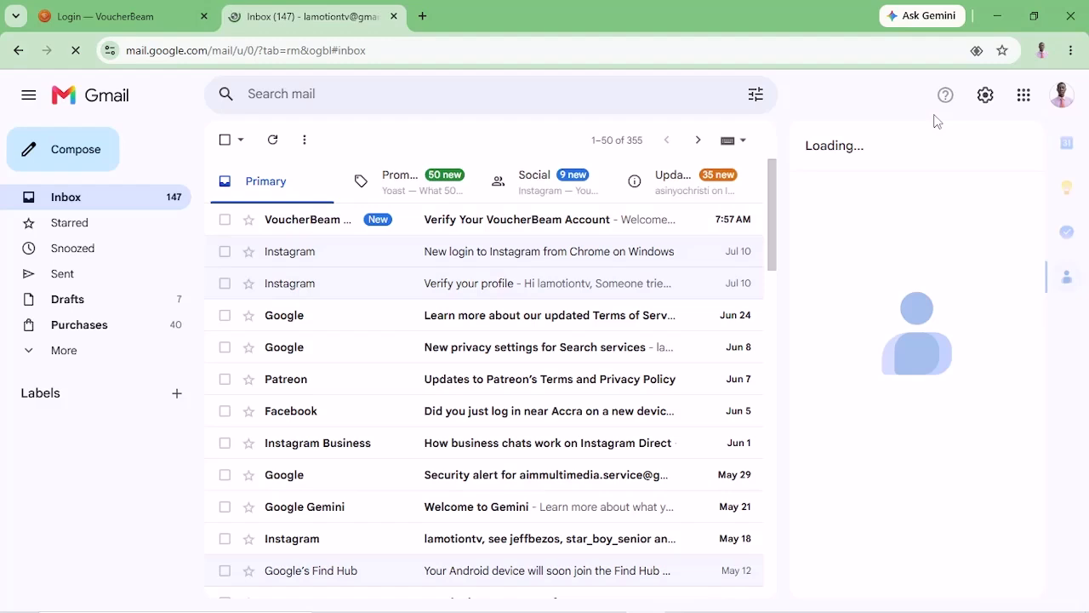
{"action": "left_click", "coordinate": [474, 230]}
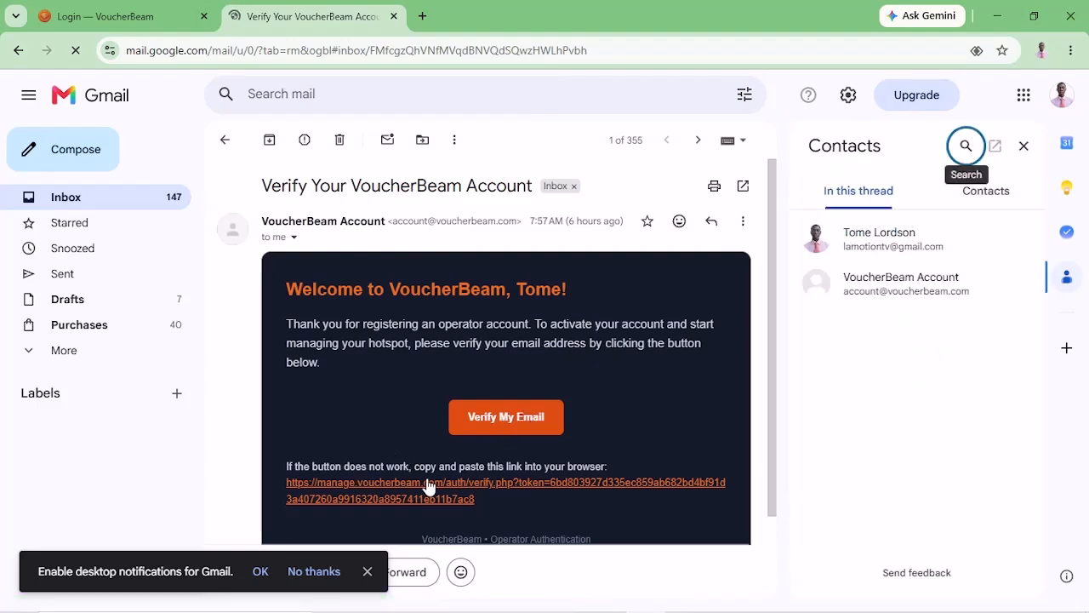
{"action": "left_click", "coordinate": [508, 416]}
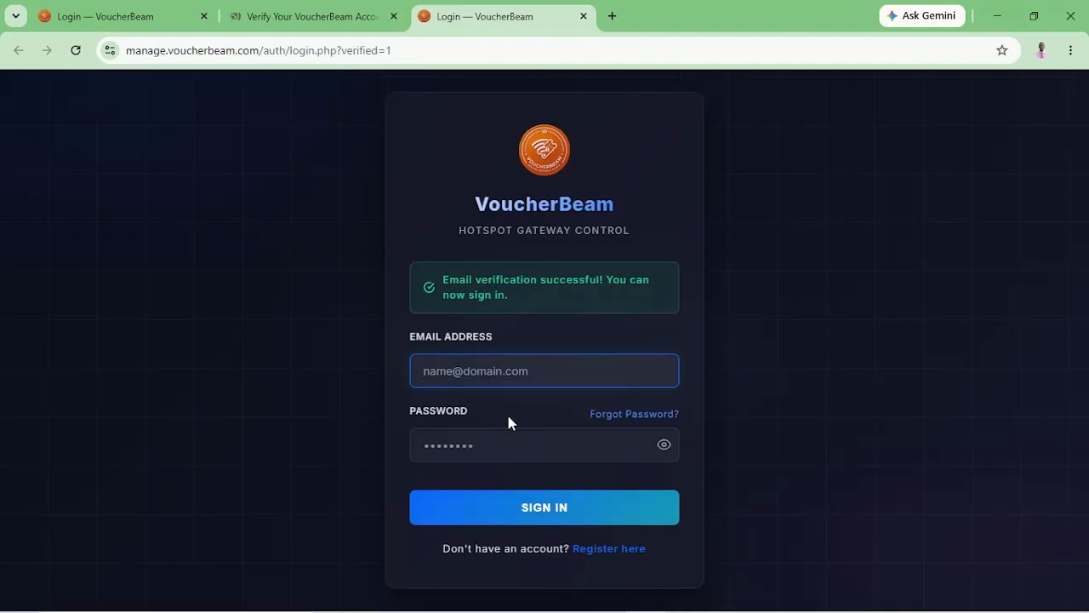
Sign in to VoucherBeam with the saved e-mail and the account password.
{"action": "left_click", "coordinate": [498, 369]}
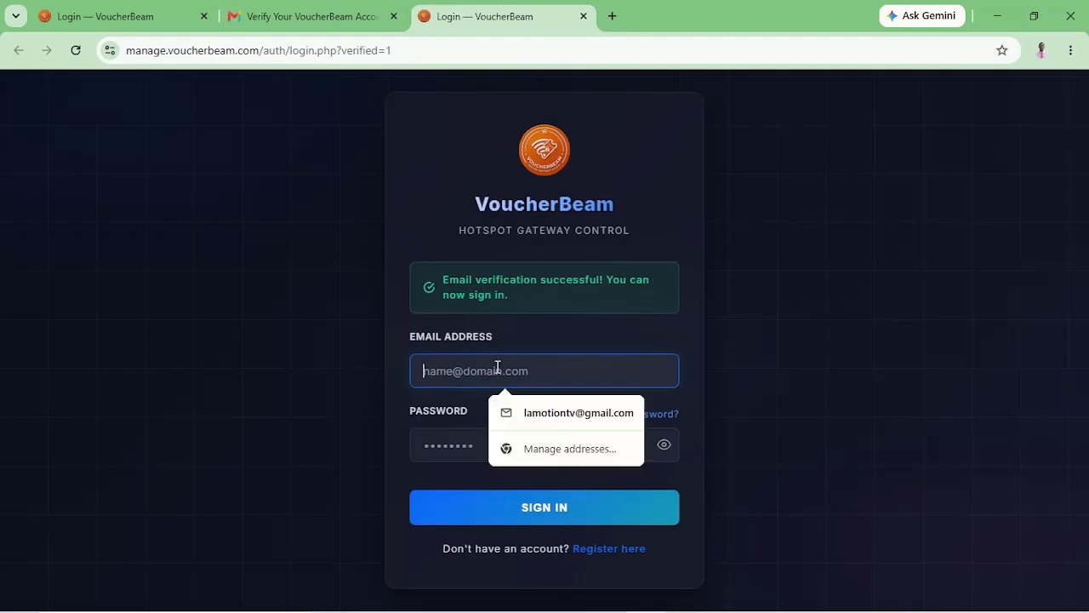
{"action": "left_click", "coordinate": [553, 415]}
{"action": "left_click", "coordinate": [500, 452]}
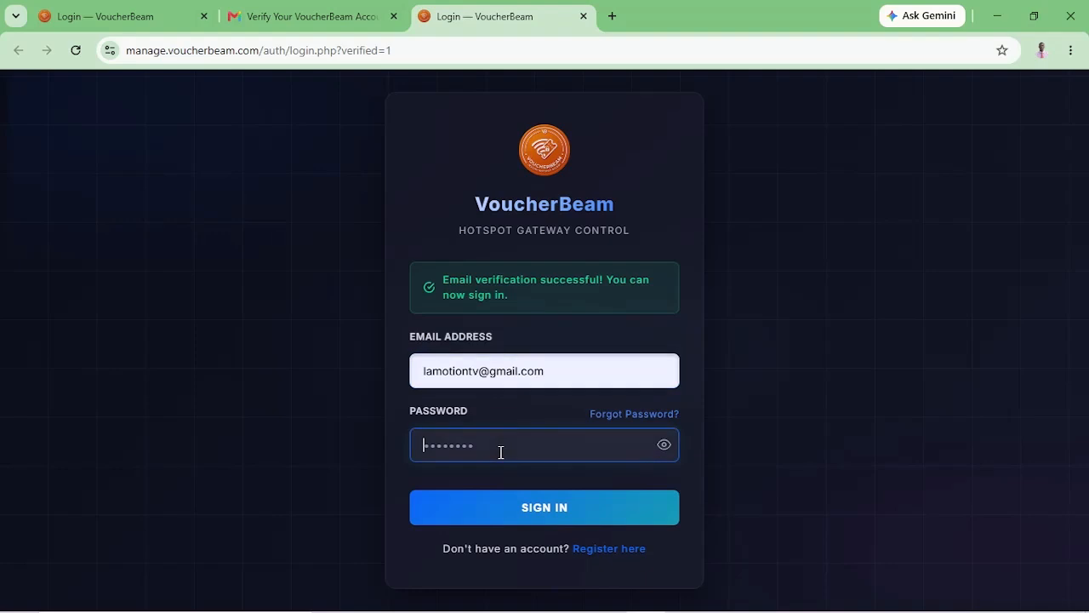
{"action": "type", "text": "•••••••••••"}
{"action": "left_click", "coordinate": [559, 504]}
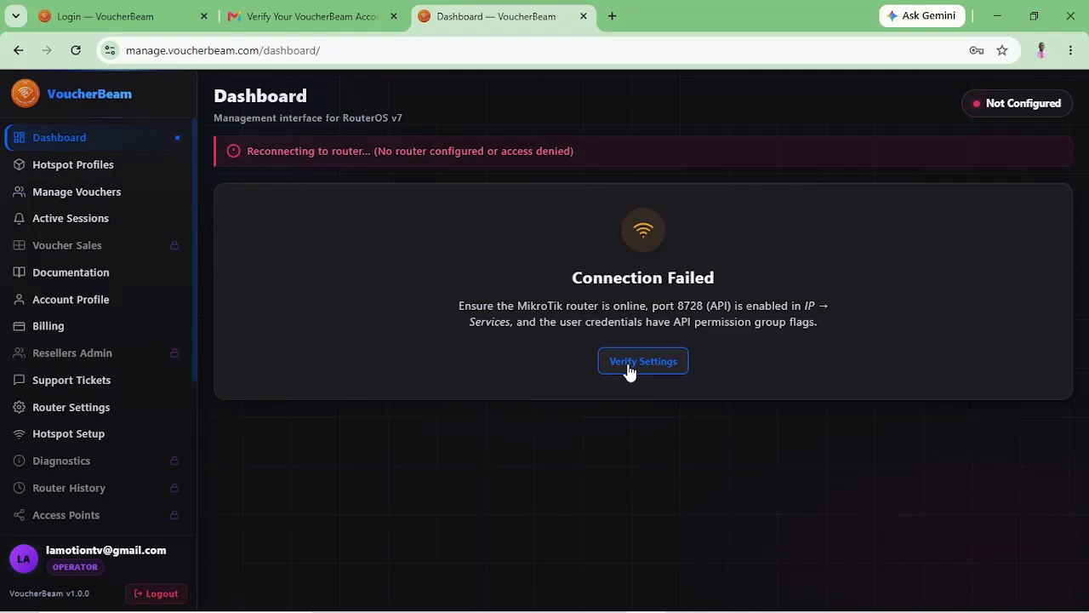
Copy the MikroTik terminal setup command from the Router Settings remote access guide.
{"action": "left_click", "coordinate": [65, 412]}
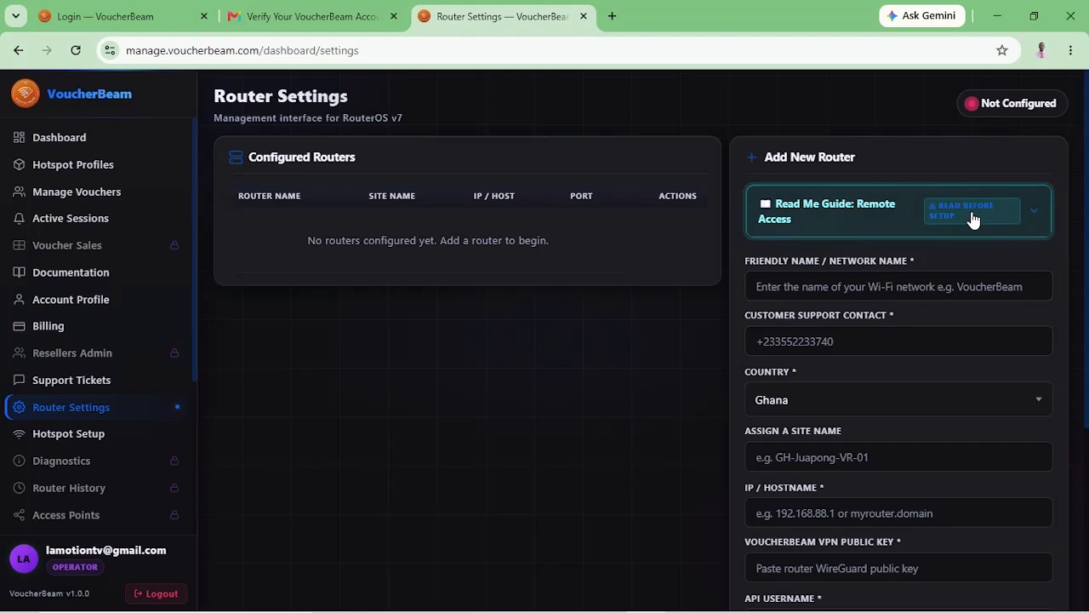
{"action": "left_click", "coordinate": [914, 214]}
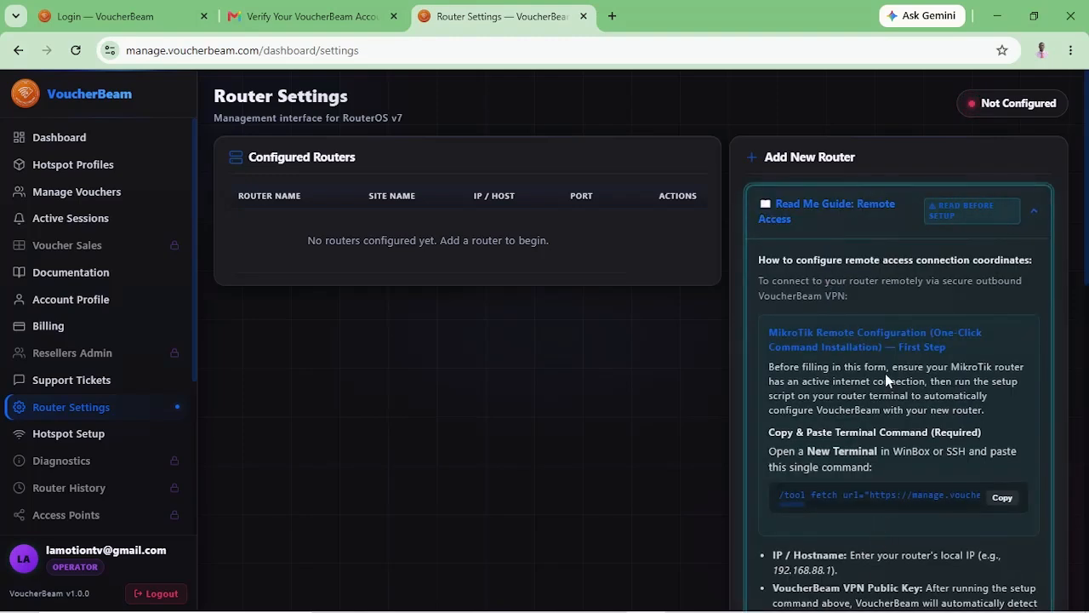
{"action": "scroll", "coordinate": [885, 376], "scroll_direction": "down", "scroll_amount": 2}
{"action": "scroll", "coordinate": [885, 375], "scroll_direction": "up", "scroll_amount": 1}
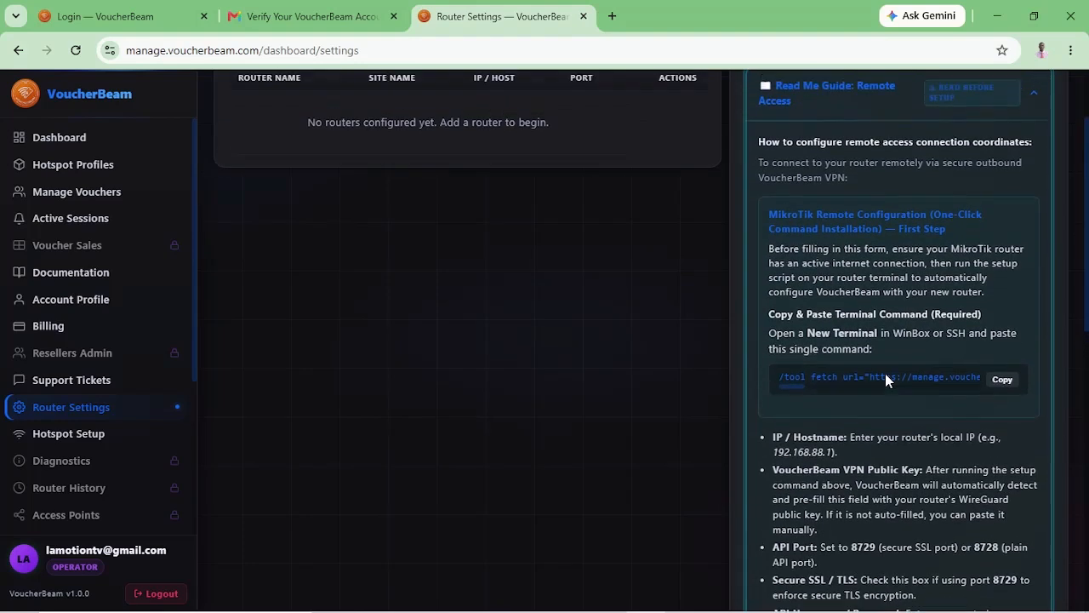
{"action": "left_click", "coordinate": [1003, 382]}
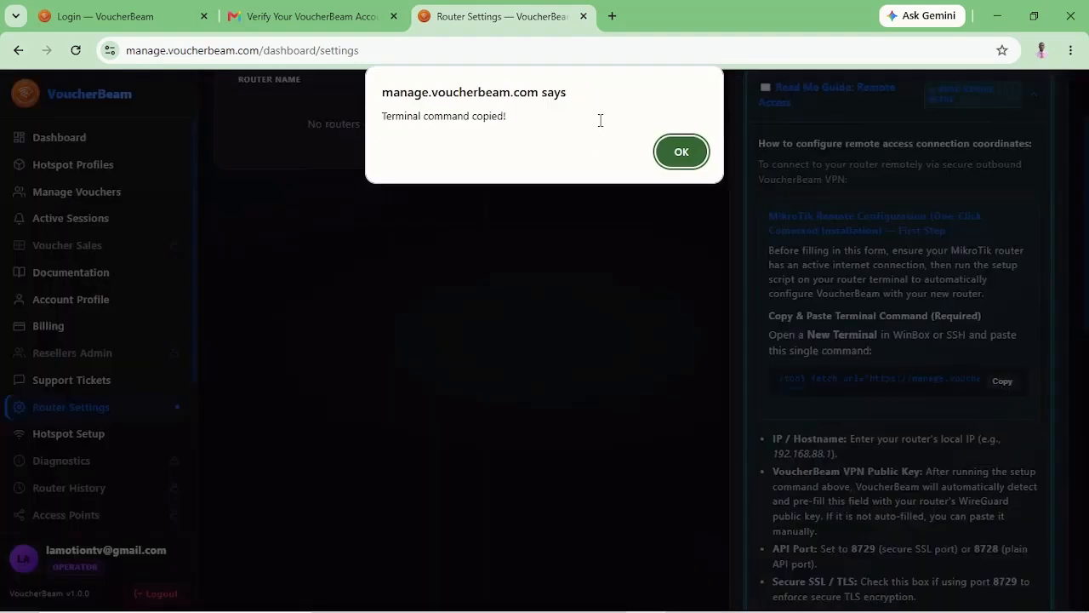
{"action": "left_click", "coordinate": [678, 153]}
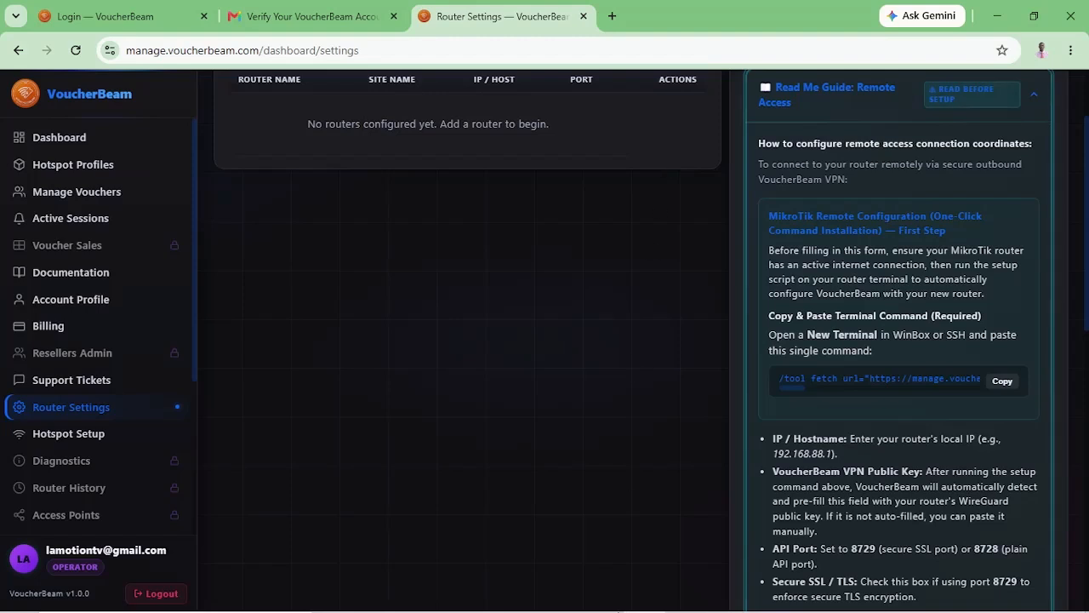
{"action": "left_click", "coordinate": [685, 596]}
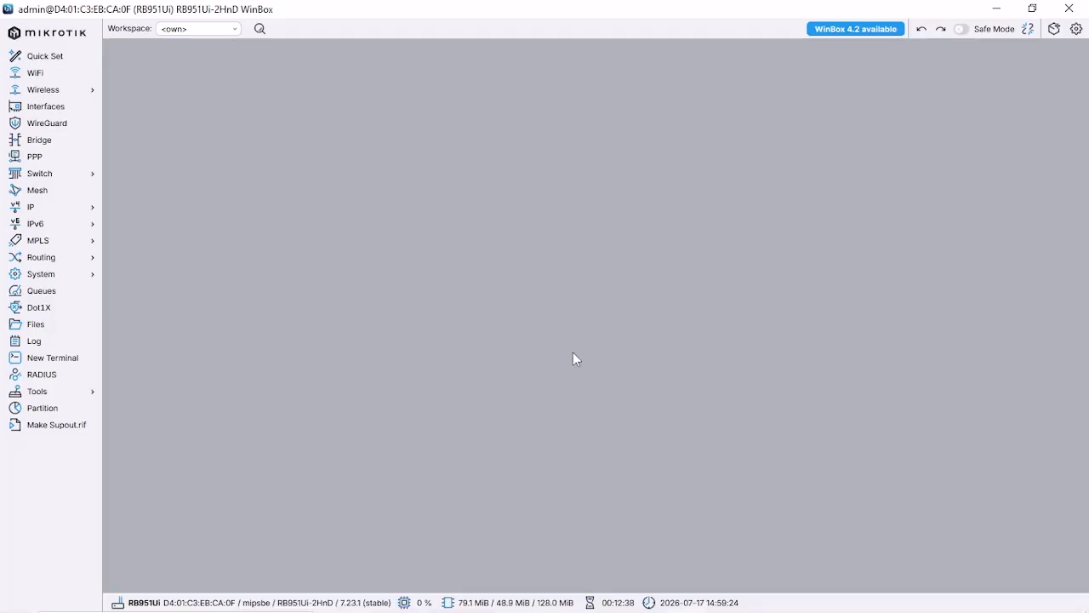
Paste and run the setup command in a new WinBox terminal to fetch voucherbeam-setup.rsc.
{"action": "left_click", "coordinate": [48, 361]}
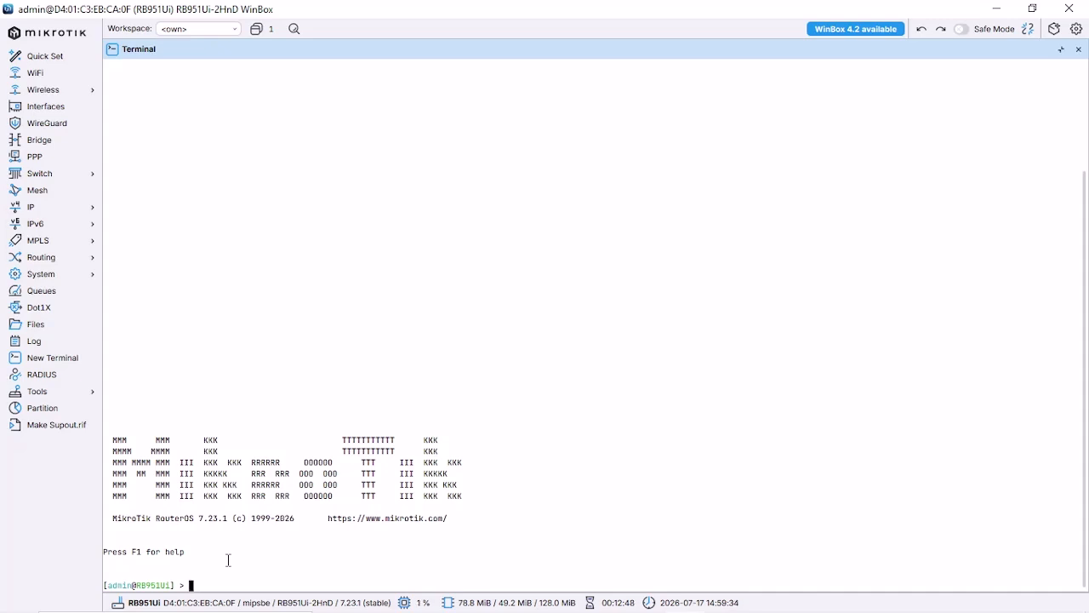
{"action": "right_click", "coordinate": [228, 560]}
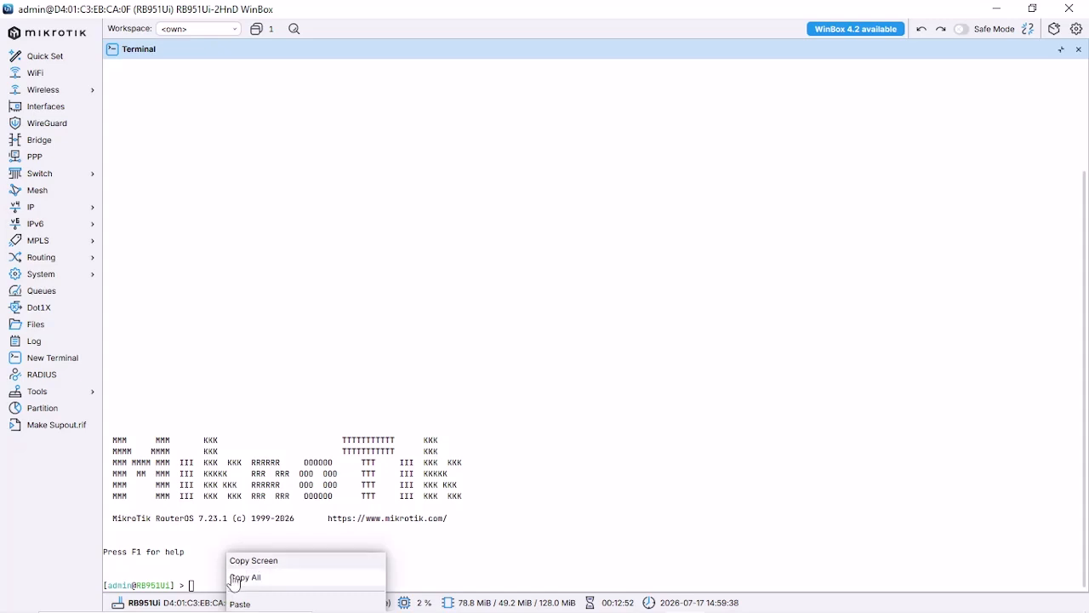
{"action": "left_click", "coordinate": [240, 604]}
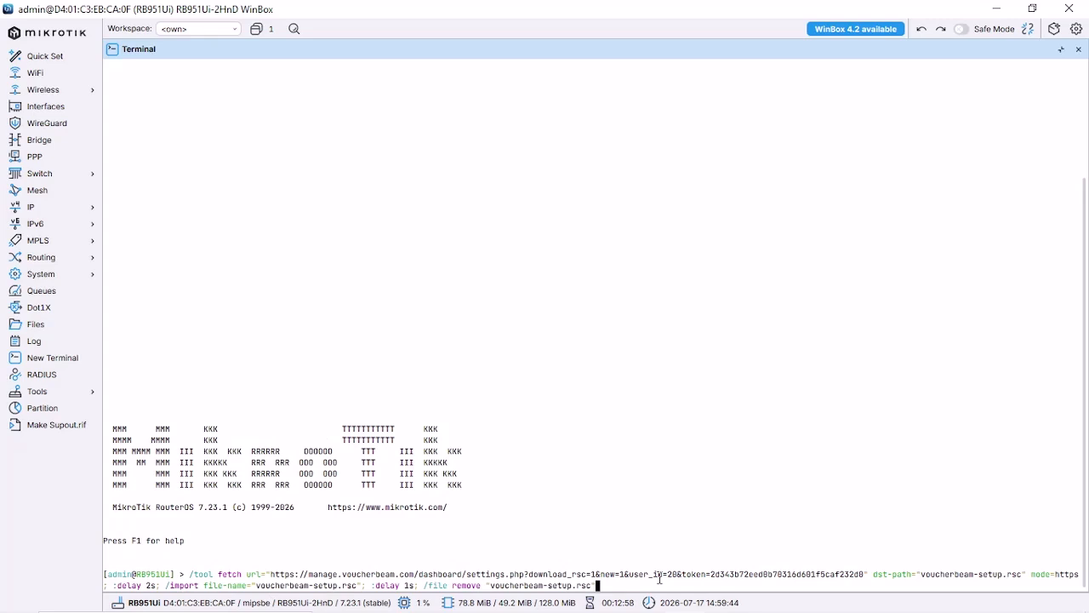
{"action": "key", "text": "Return"}
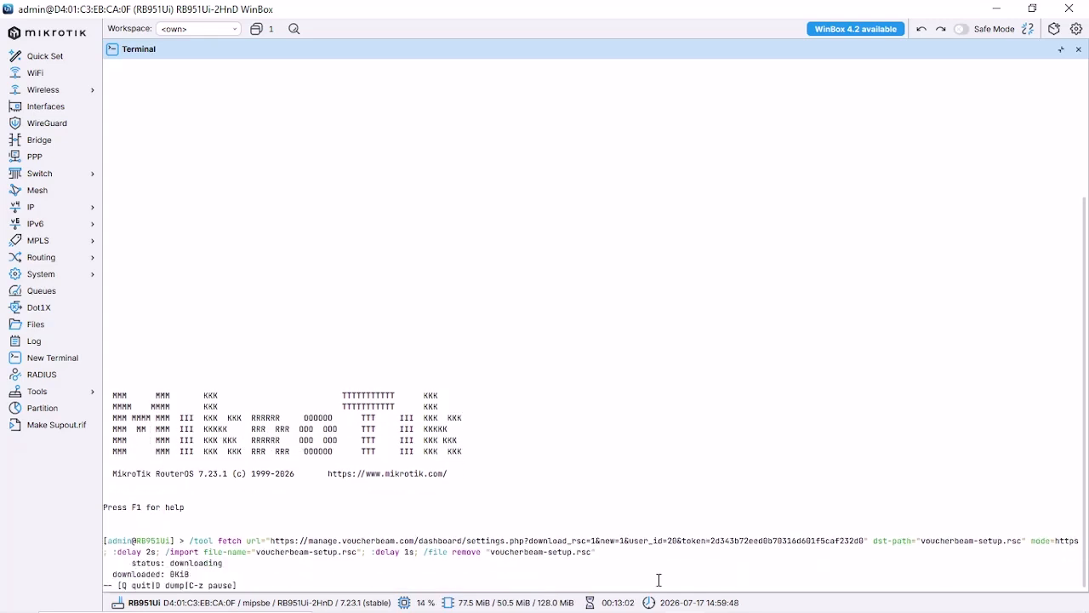
{"action": "mouse_move", "coordinate": [660, 609]}
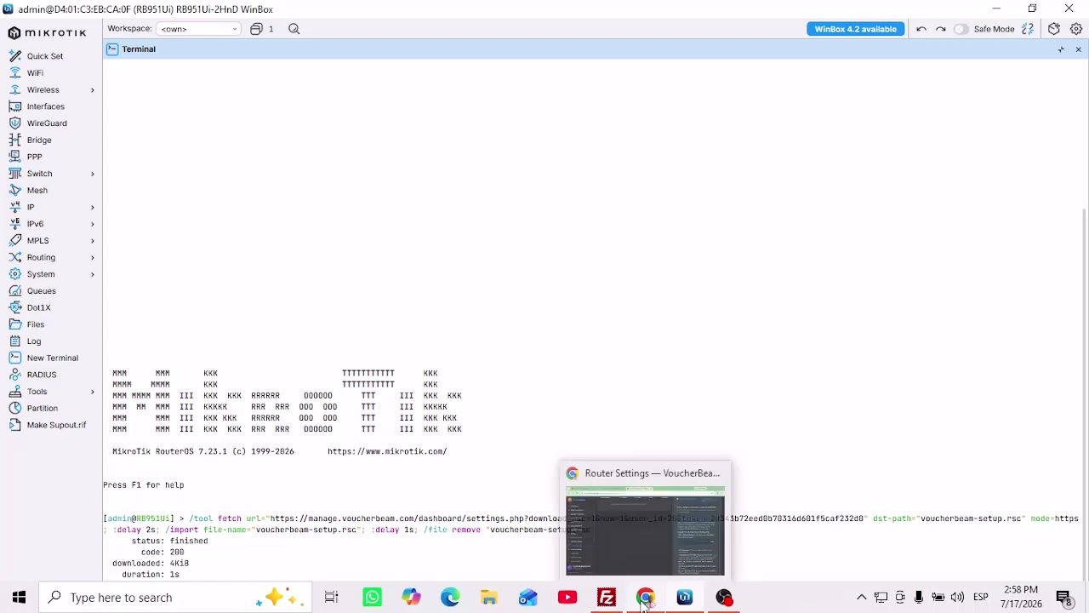
Enter Base WiFi as the router's friendly name and add the support contact phone number.
{"action": "left_click", "coordinate": [644, 599]}
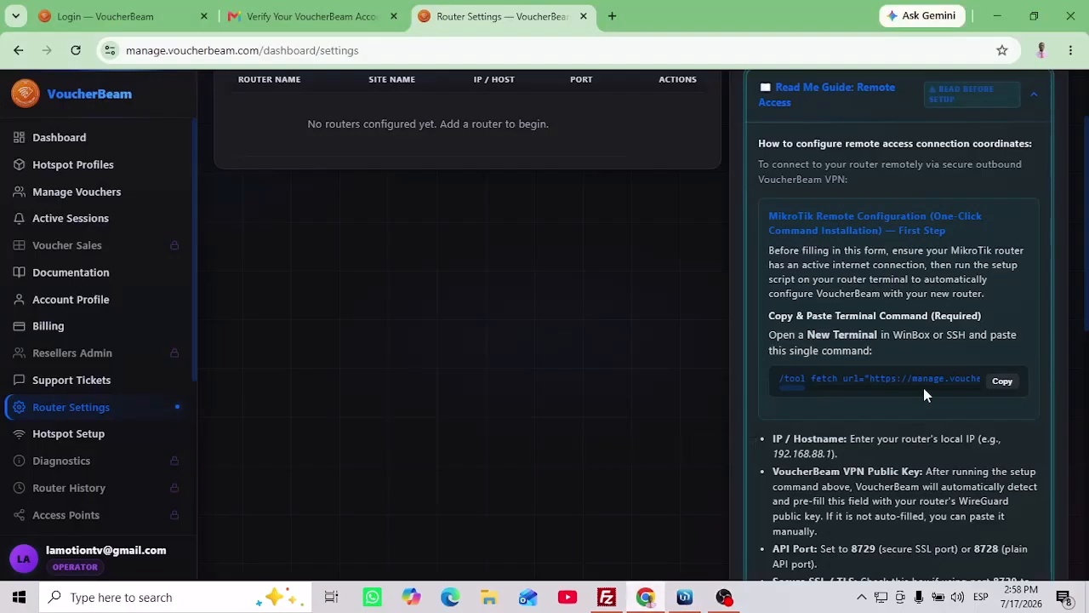
{"action": "left_click", "coordinate": [878, 119]}
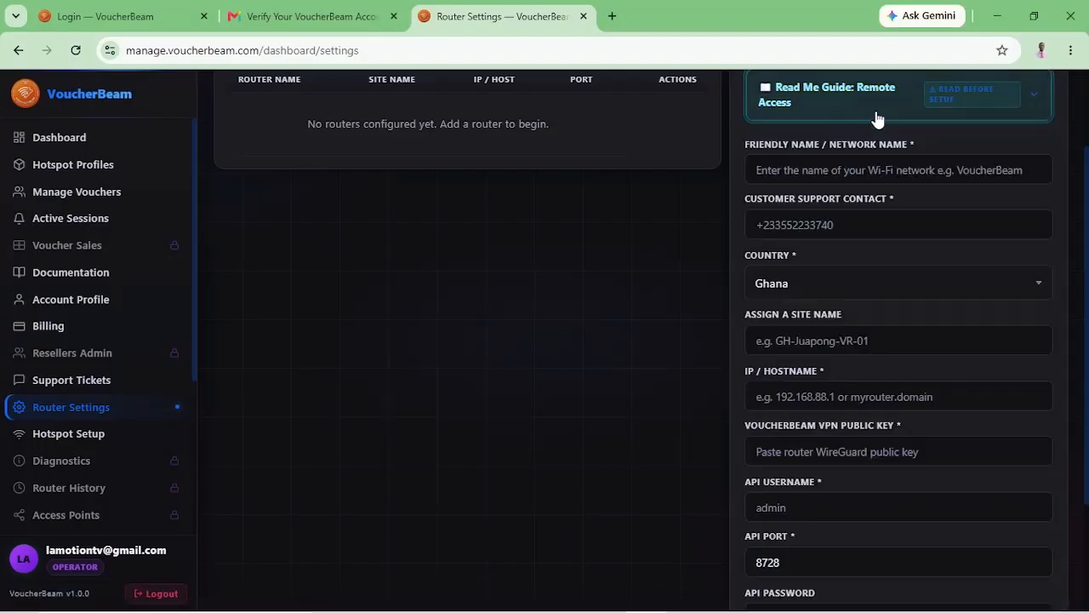
{"action": "left_click", "coordinate": [826, 164]}
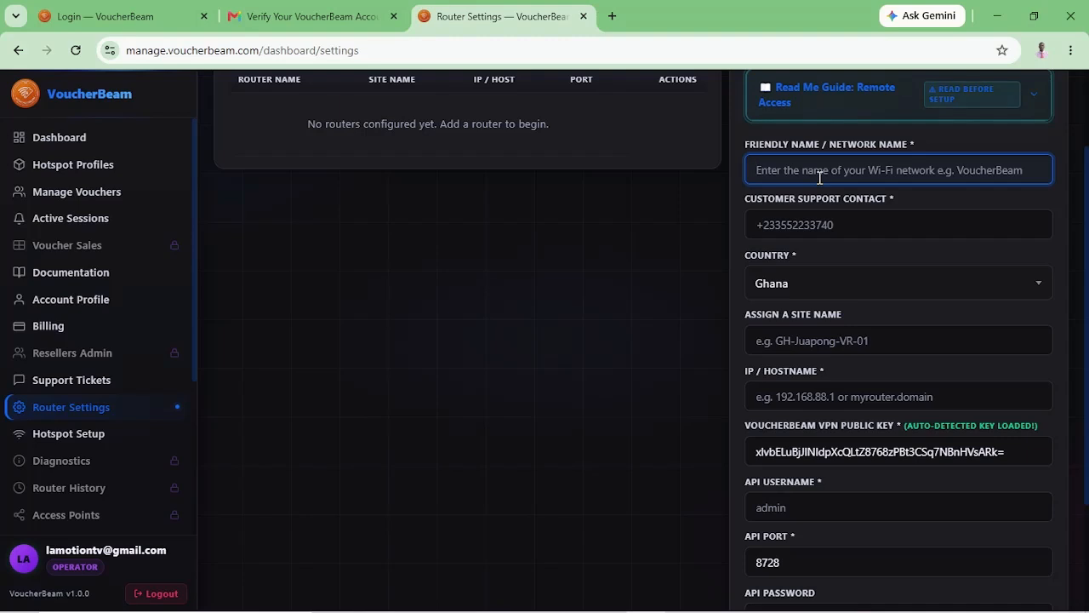
{"action": "type", "text": "Bas"}
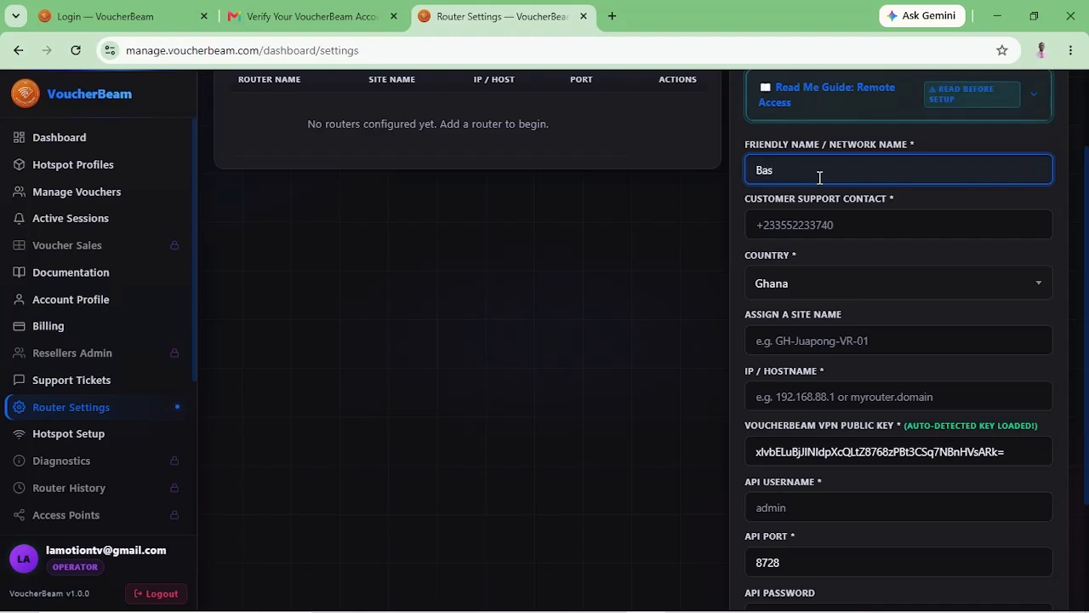
{"action": "type", "text": "e WiFi"}
{"action": "left_click", "coordinate": [834, 218]}
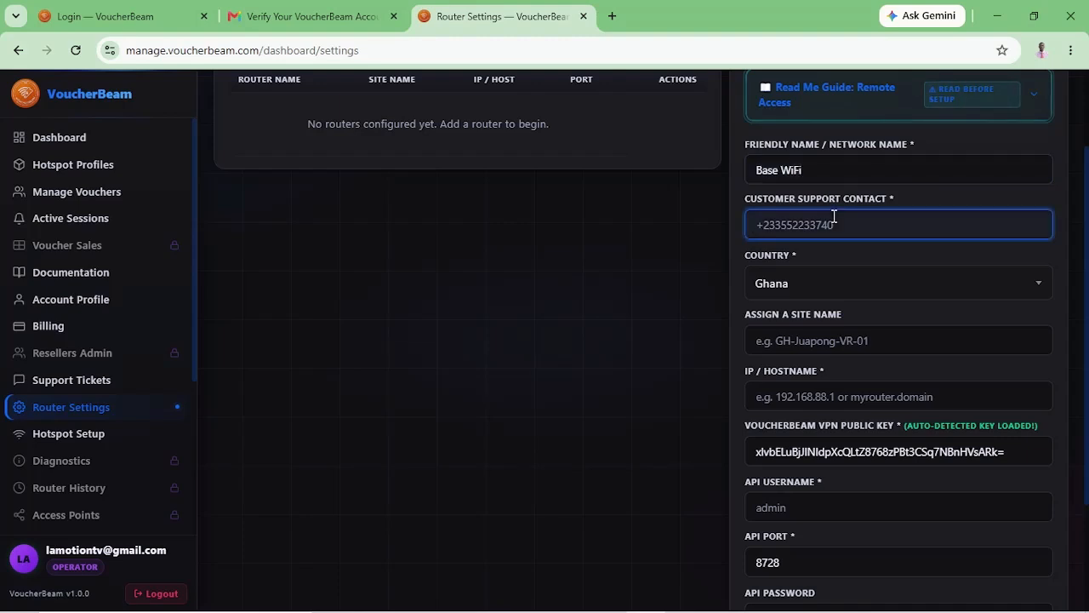
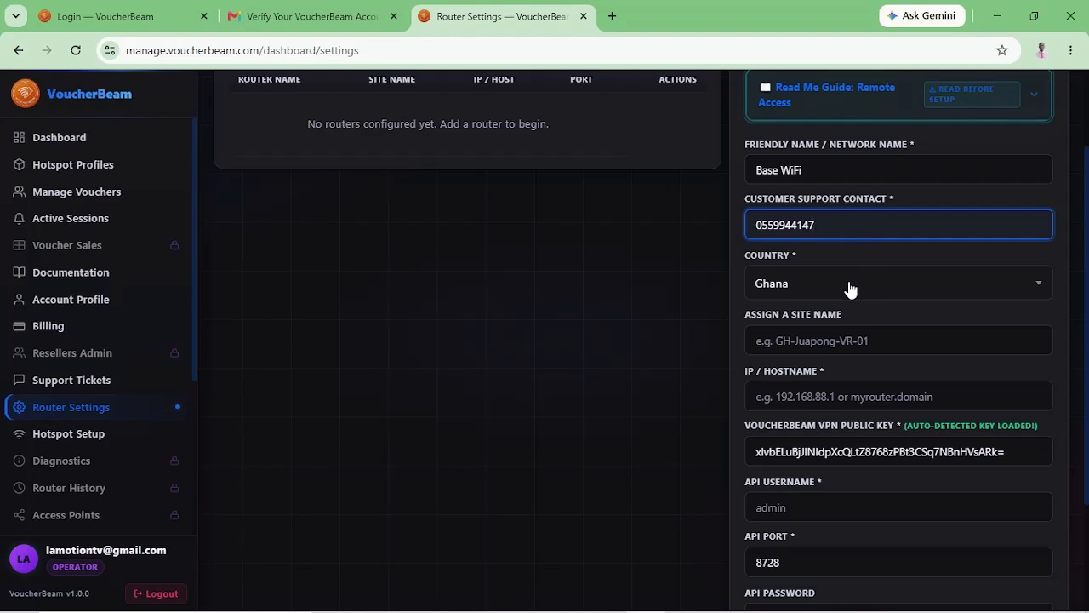
Set the site name to XT-TTR-01 and the router IP to 192.168.88.1.
{"action": "left_click", "coordinate": [795, 348]}
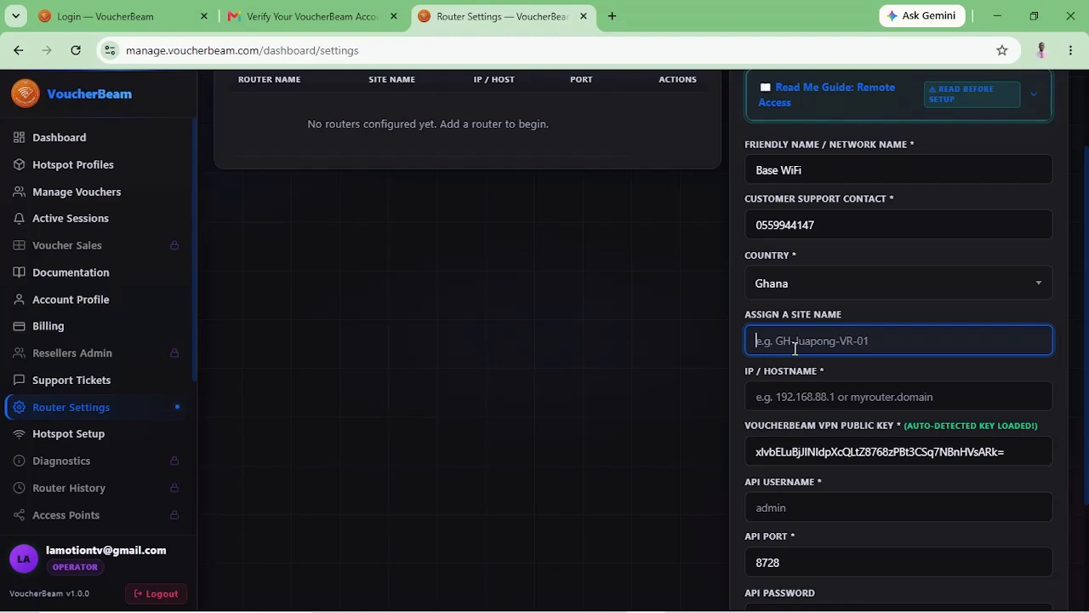
{"action": "type", "text": "xT"}
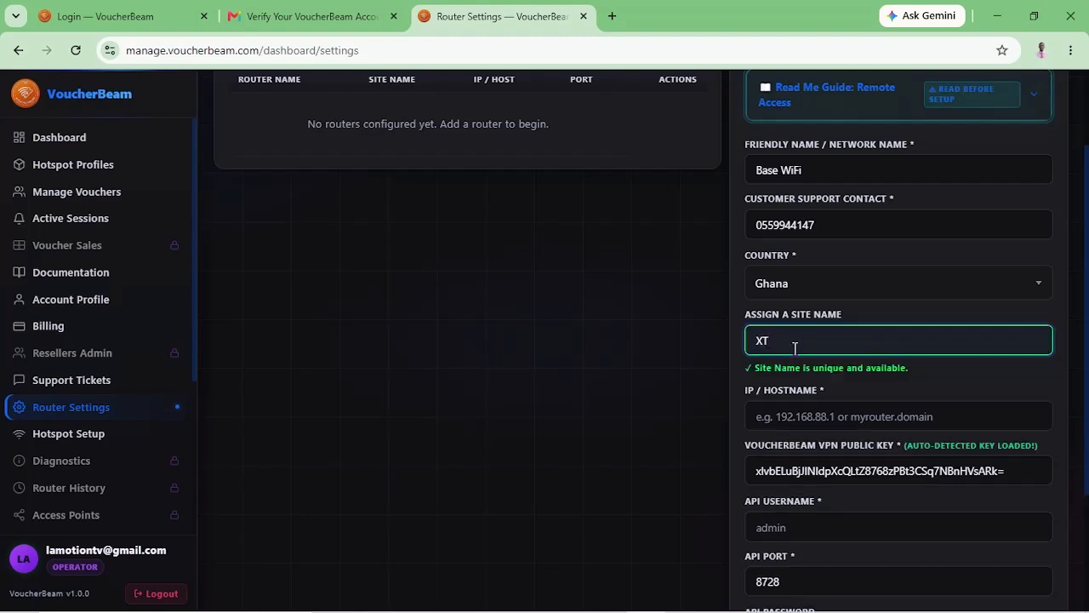
{"action": "type", "text": "-1TR-01"}
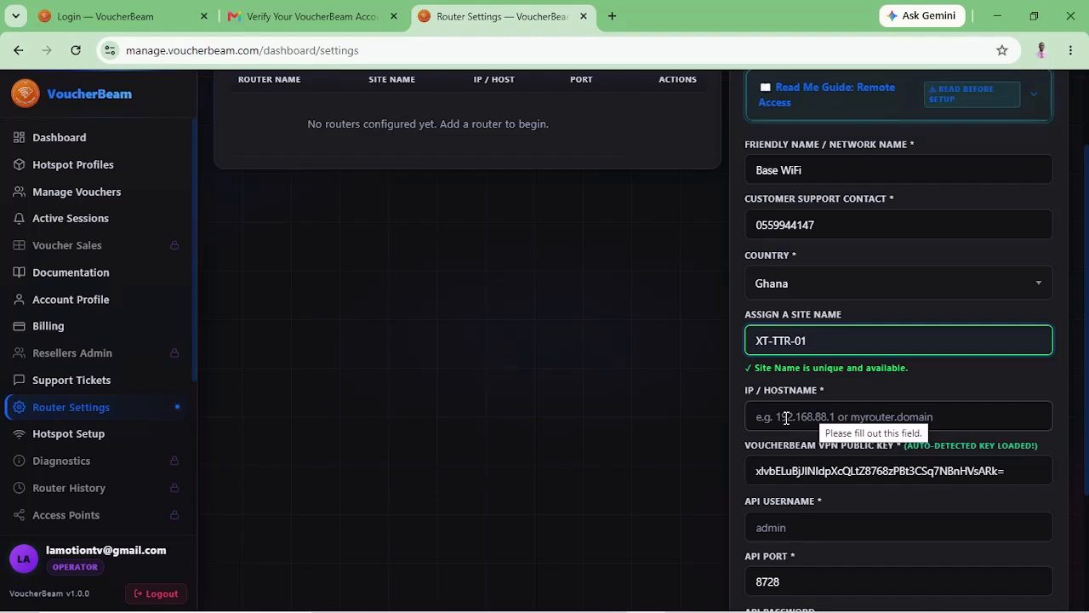
{"action": "left_click", "coordinate": [786, 417]}
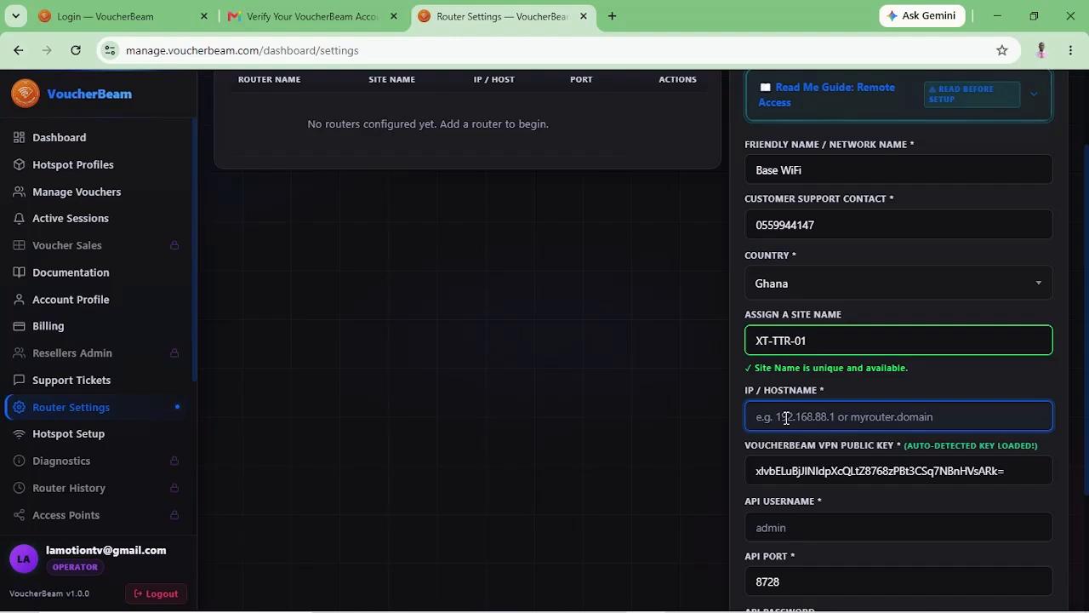
{"action": "type", "text": "19"}
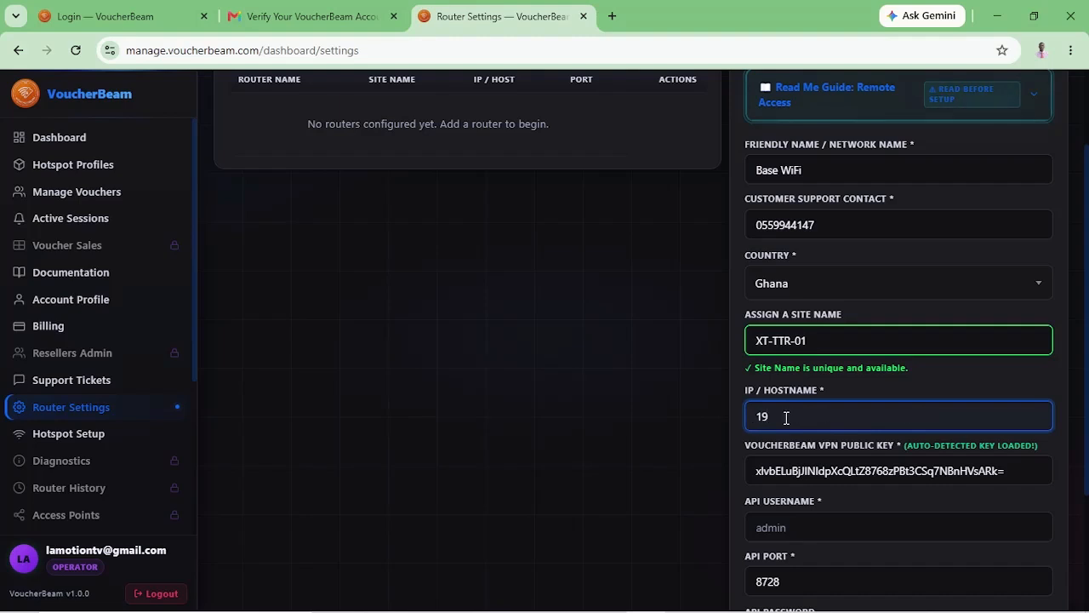
{"action": "type", "text": "8.1"}
{"action": "key", "text": "BackSpace"}
{"action": "key", "text": "BackSpace"}
{"action": "key", "text": "BackSpace"}
{"action": "key", "text": "BackSpace"}
{"action": "key", "text": "BackSpace"}
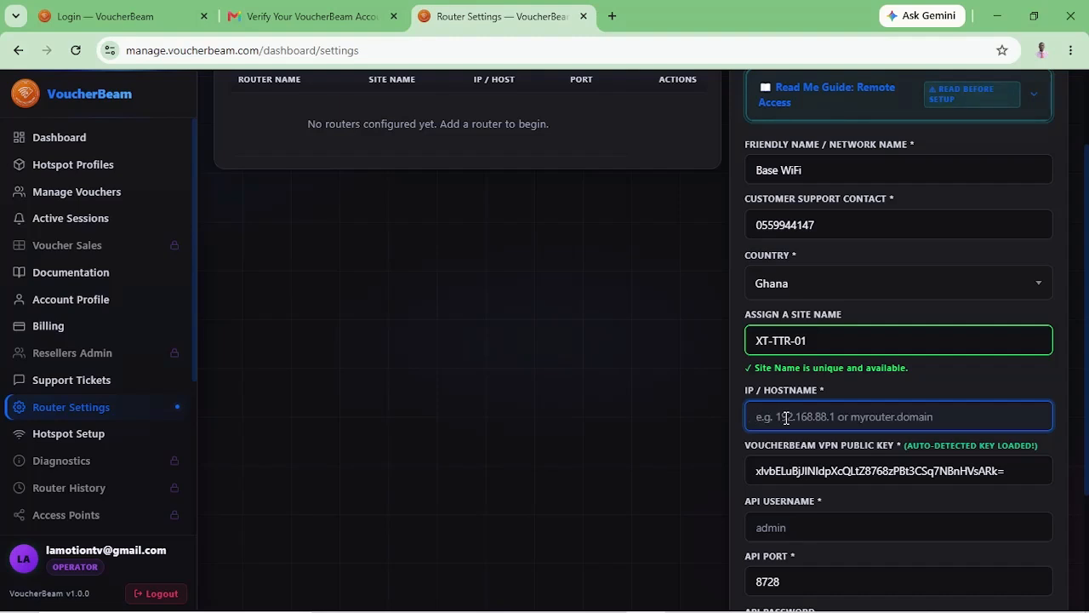
{"action": "type", "text": "192"}
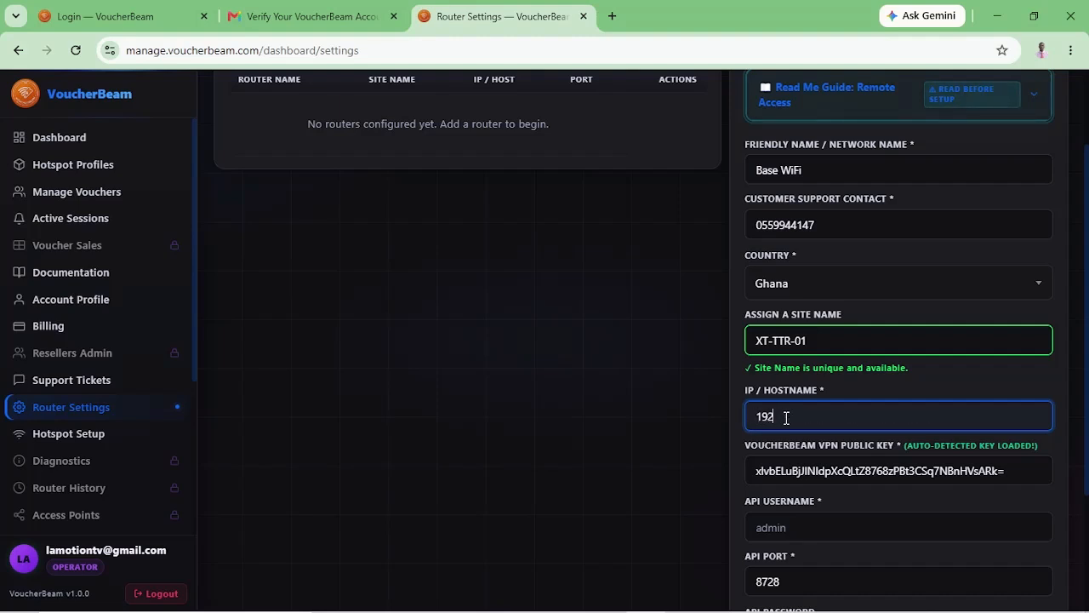
{"action": "type", "text": ".168.88.1"}
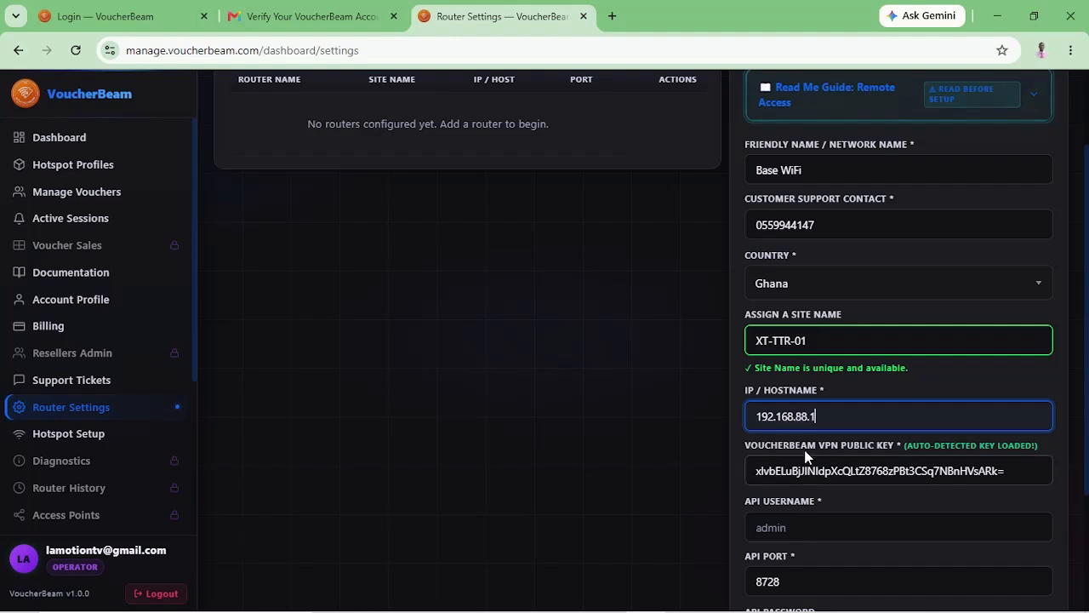
{"action": "left_click", "coordinate": [799, 528]}
{"action": "scroll", "coordinate": [800, 528], "scroll_direction": "down", "scroll_amount": 1}
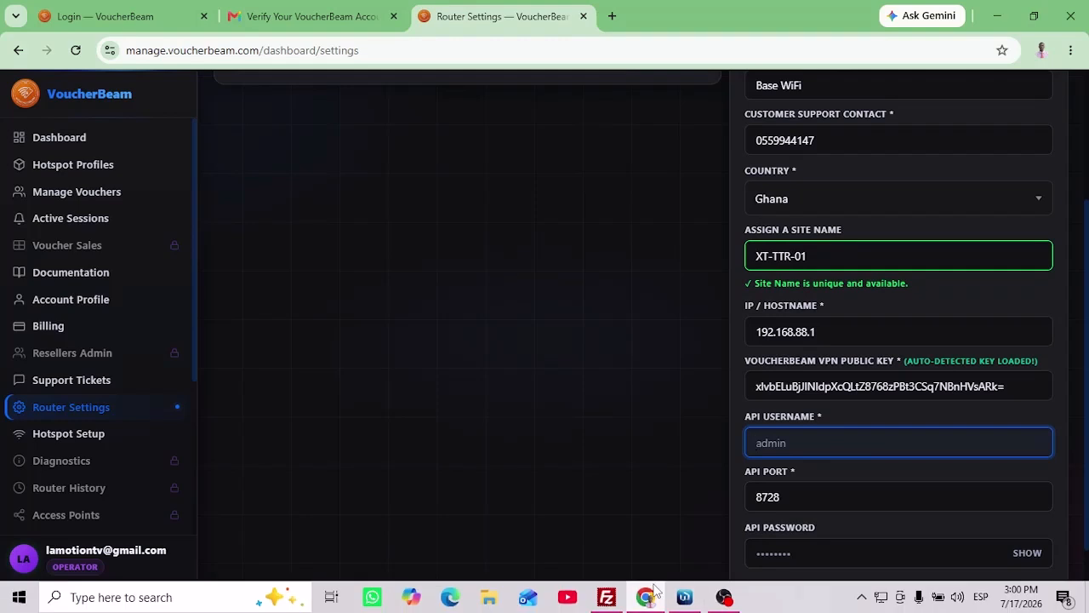
{"action": "left_click", "coordinate": [684, 598]}
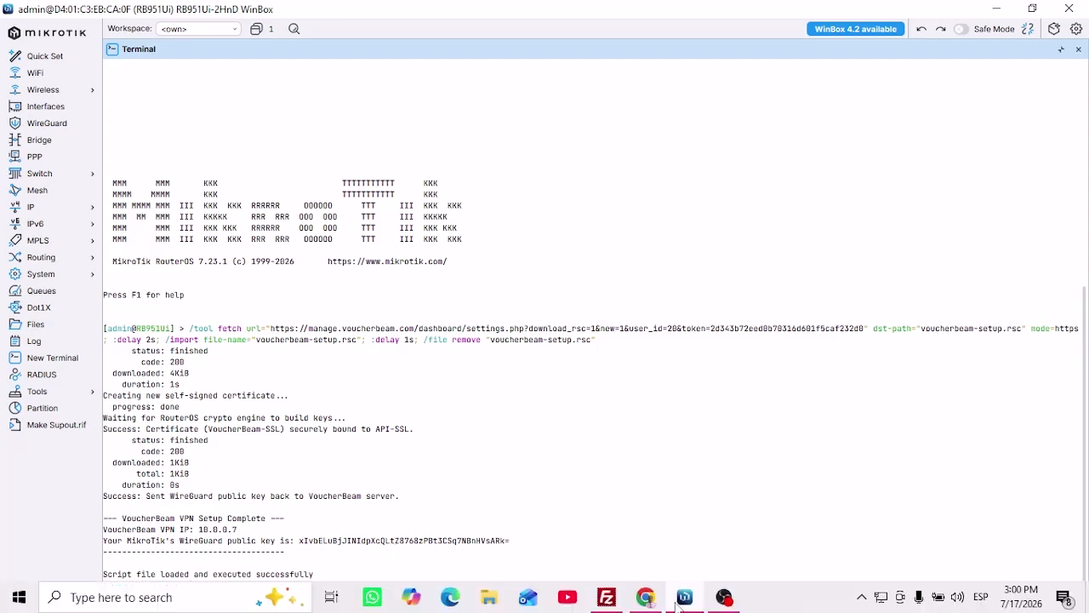
{"action": "left_click", "coordinate": [646, 601]}
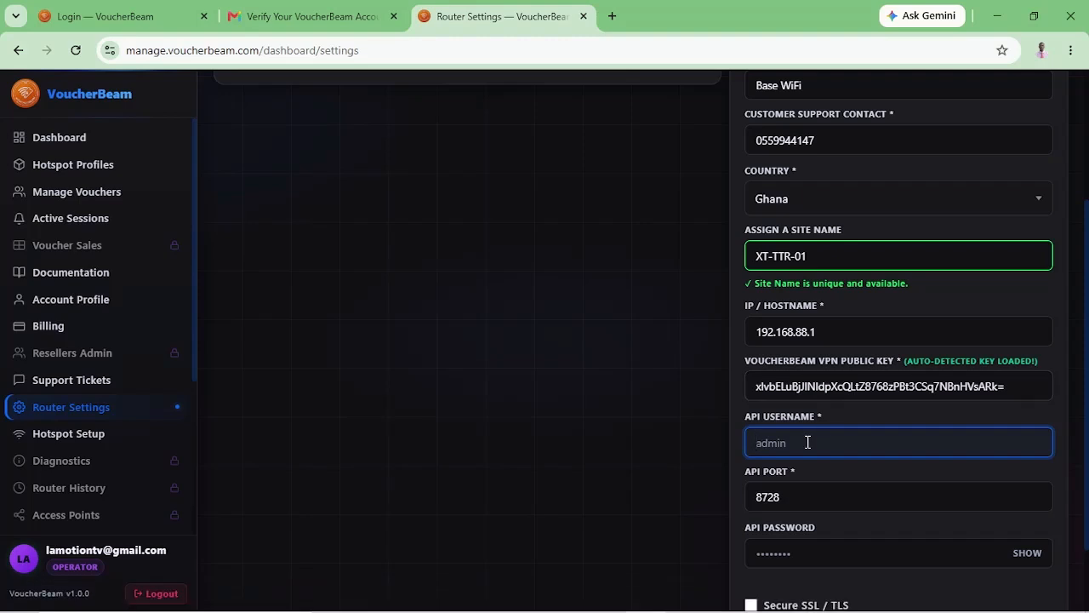
Enter API username admin and the router's API password.
{"action": "type", "text": "admin"}
{"action": "scroll", "coordinate": [808, 442], "scroll_direction": "down", "scroll_amount": 1}
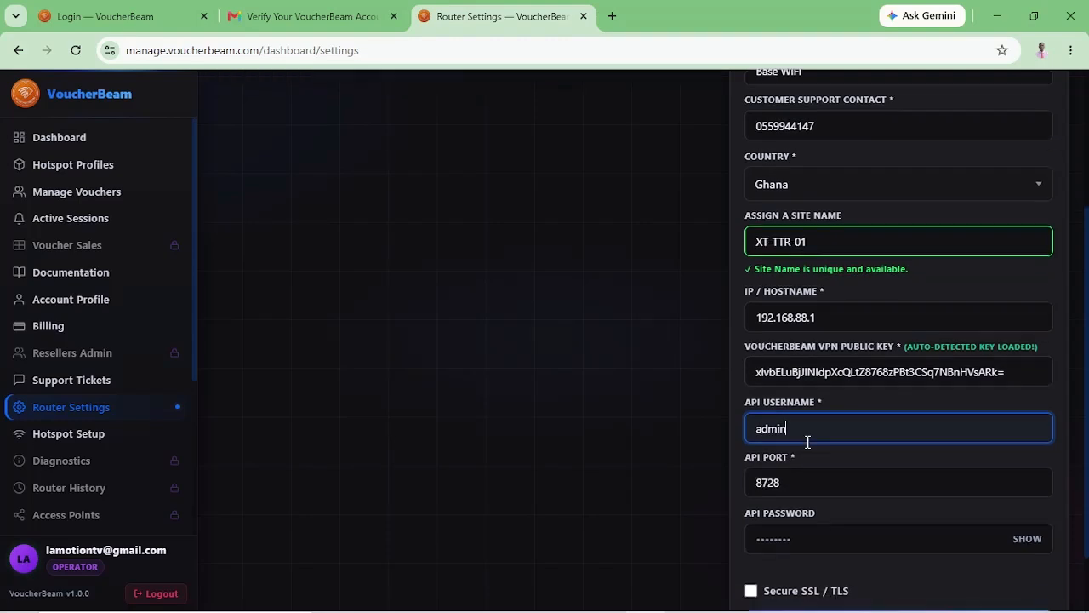
{"action": "left_click", "coordinate": [790, 487]}
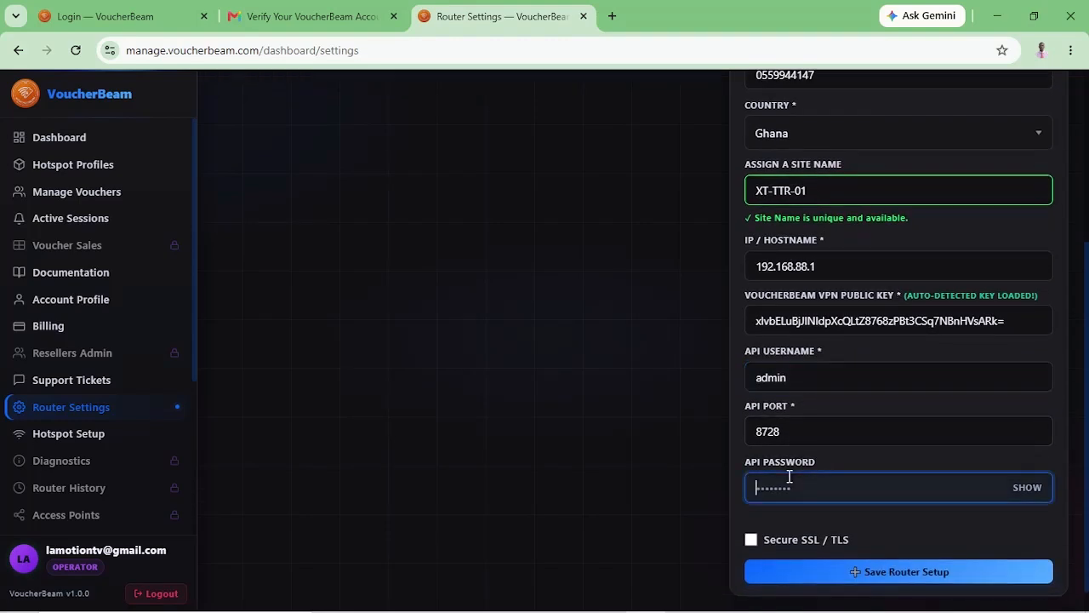
{"action": "type", "text": "•••••••••••"}
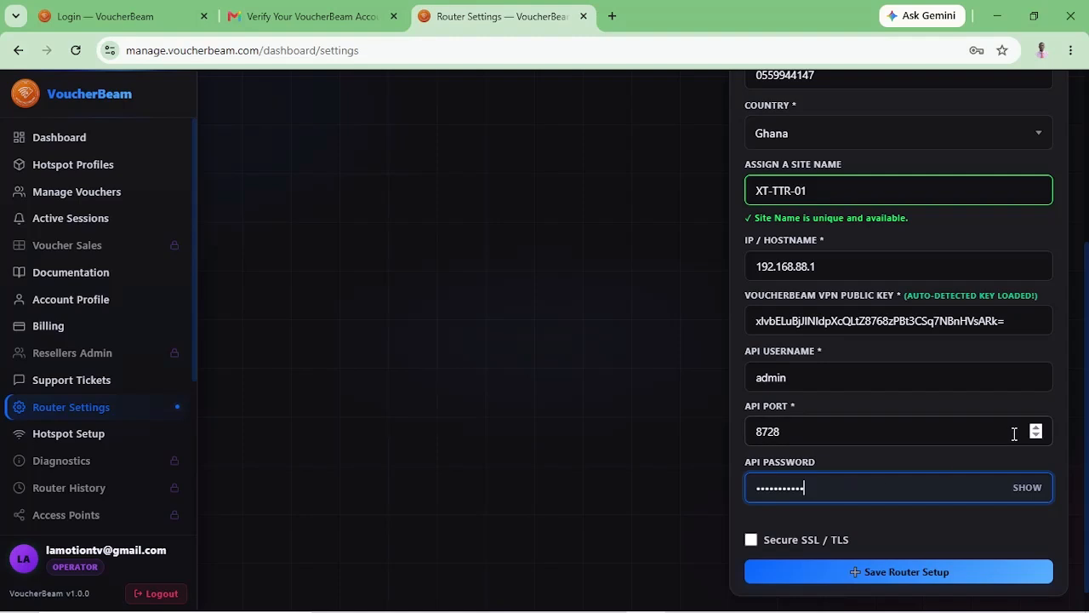
Enable Secure SSL/TLS, raise the API port to 8729, and save the router setup.
{"action": "left_click", "coordinate": [751, 541]}
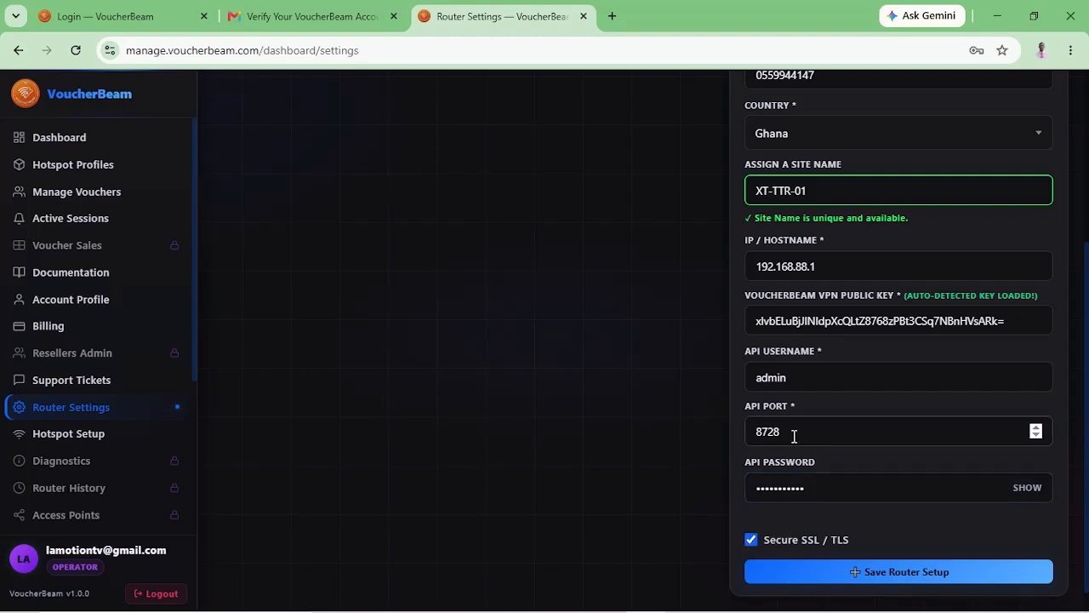
{"action": "left_click", "coordinate": [1036, 428]}
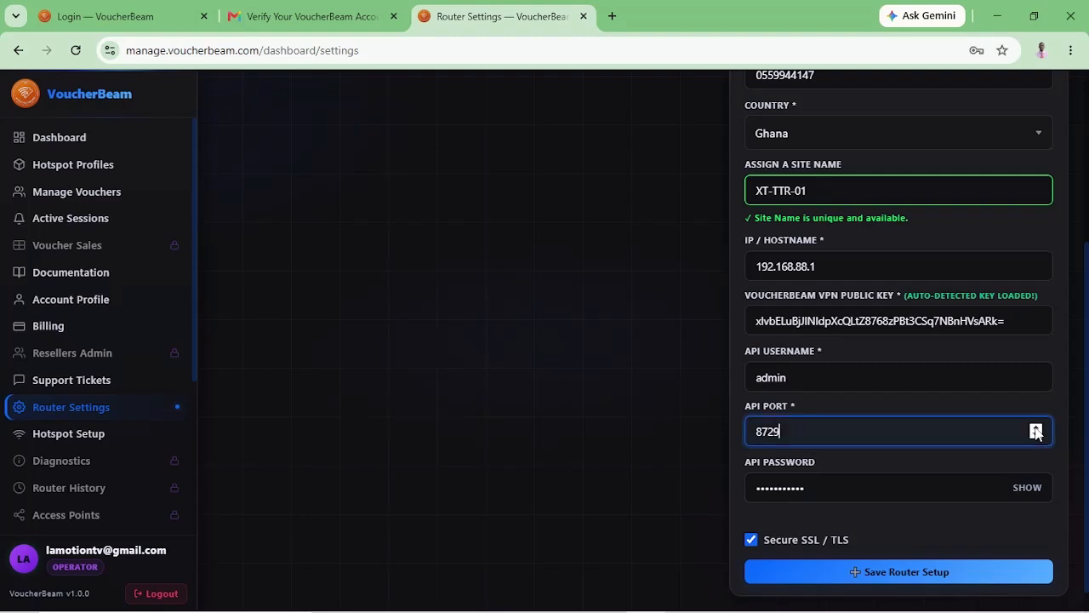
{"action": "left_click", "coordinate": [896, 577]}
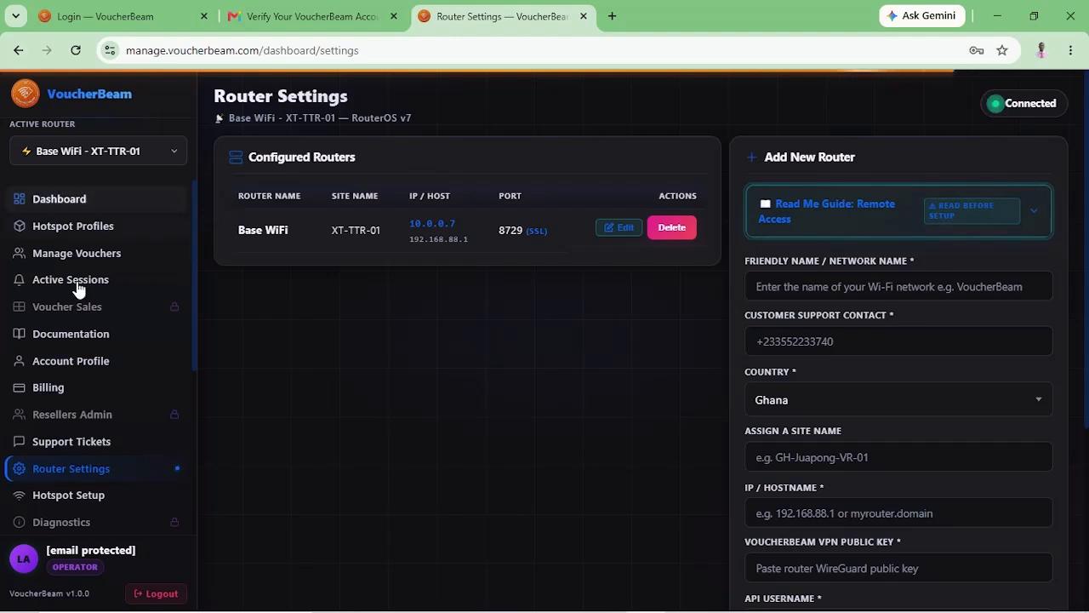
Open the Hotspot Setup Wizard for Base WiFi from the sidebar.
{"action": "scroll", "coordinate": [82, 429], "scroll_direction": "down", "scroll_amount": 1}
{"action": "scroll", "coordinate": [83, 428], "scroll_direction": "down", "scroll_amount": 1}
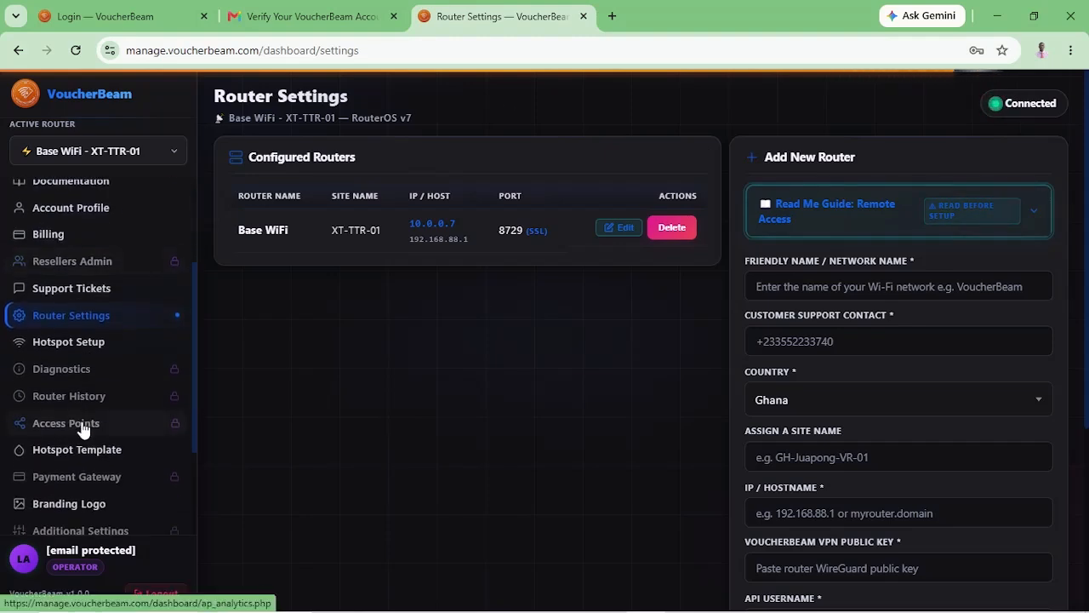
{"action": "left_click", "coordinate": [75, 345]}
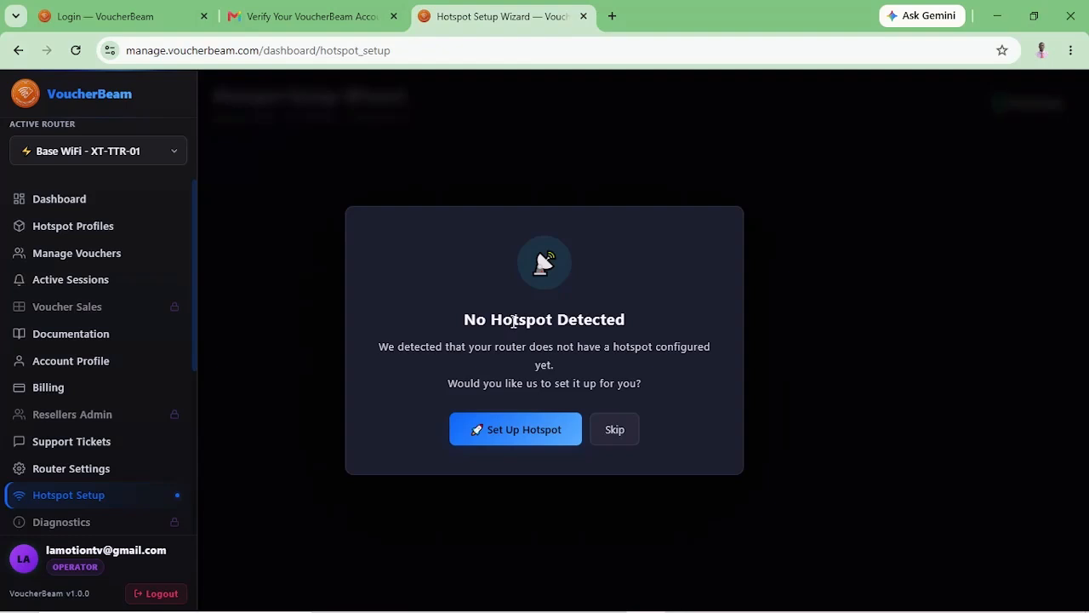
Start a hotspot with DNS name base.wifi and add MAC-Cookie (Auto Login) to its login methods.
{"action": "left_click", "coordinate": [500, 433]}
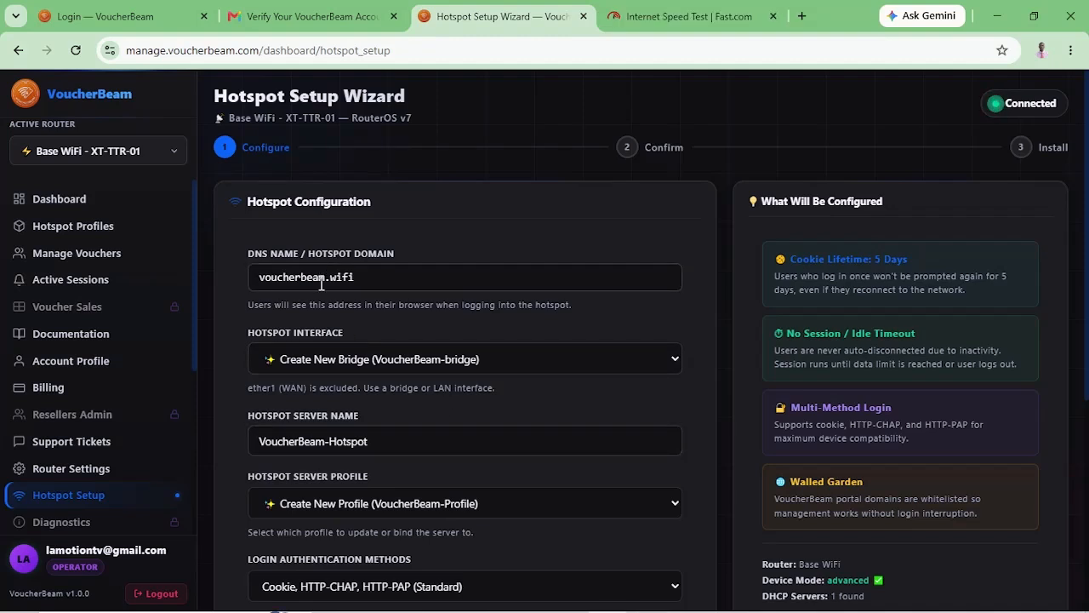
{"action": "left_click", "coordinate": [327, 288]}
{"action": "key", "text": "BackSpace"}
{"action": "key", "text": "BackSpace"}
{"action": "key", "text": "BackSpace"}
{"action": "key", "text": "BackSpace"}
{"action": "key", "text": "BackSpace"}
{"action": "key", "text": "BackSpace"}
{"action": "key", "text": "BackSpace"}
{"action": "key", "text": "BackSpace"}
{"action": "key", "text": "BackSpace"}
{"action": "key", "text": "BackSpace"}
{"action": "key", "text": "BackSpace"}
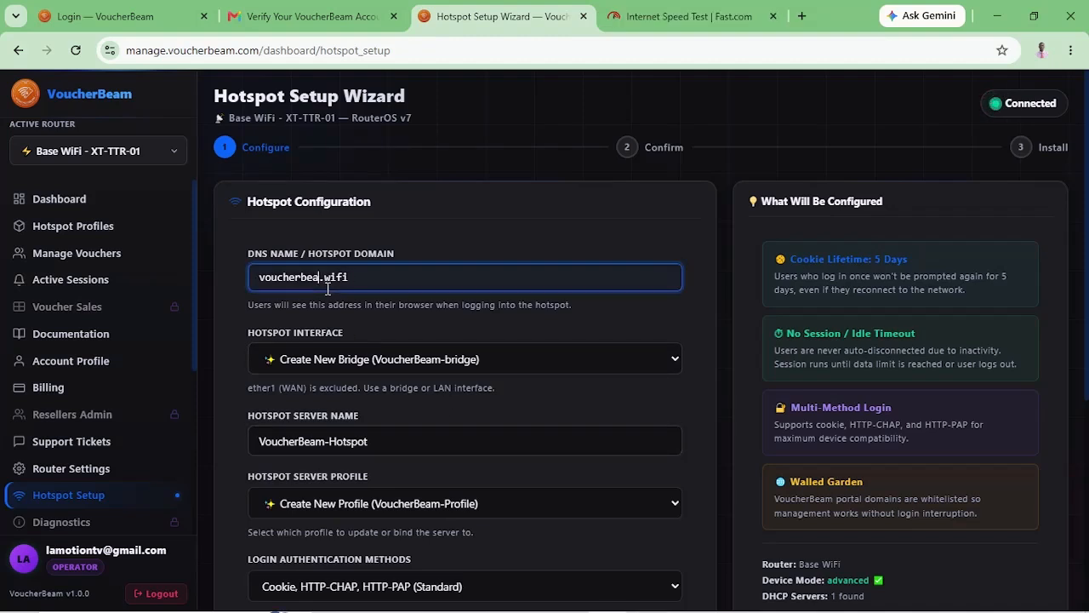
{"action": "type", "text": "base"}
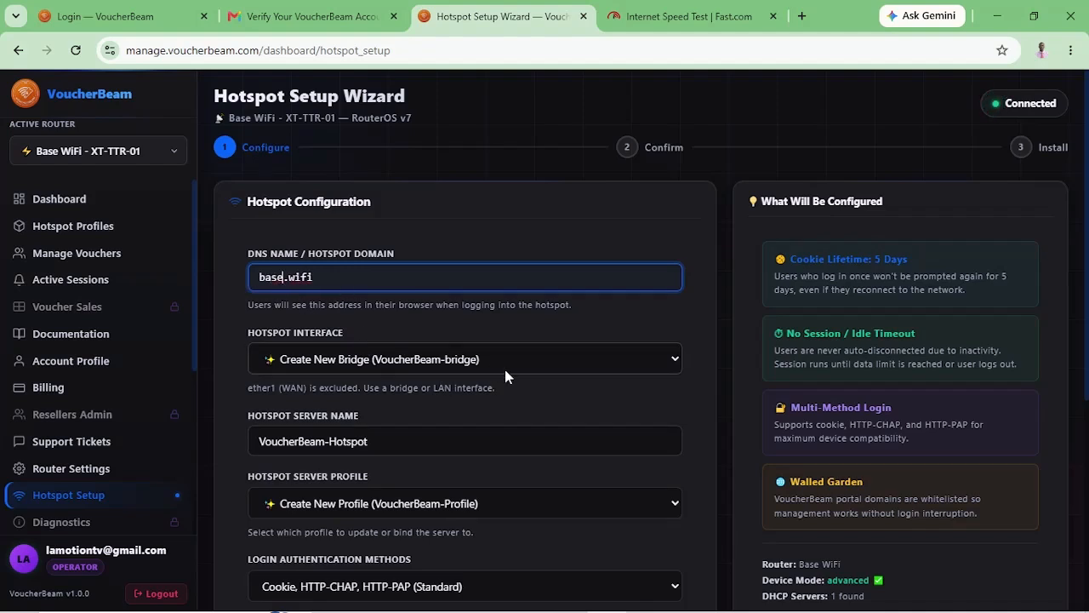
{"action": "scroll", "coordinate": [598, 464], "scroll_direction": "down", "scroll_amount": 2}
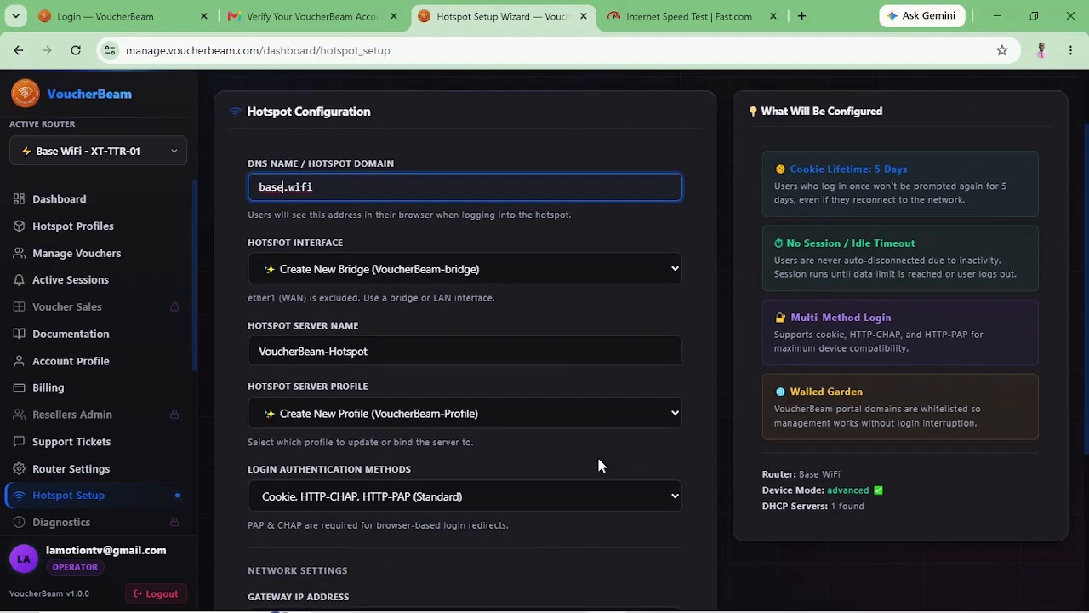
{"action": "scroll", "coordinate": [599, 464], "scroll_direction": "down", "scroll_amount": 2}
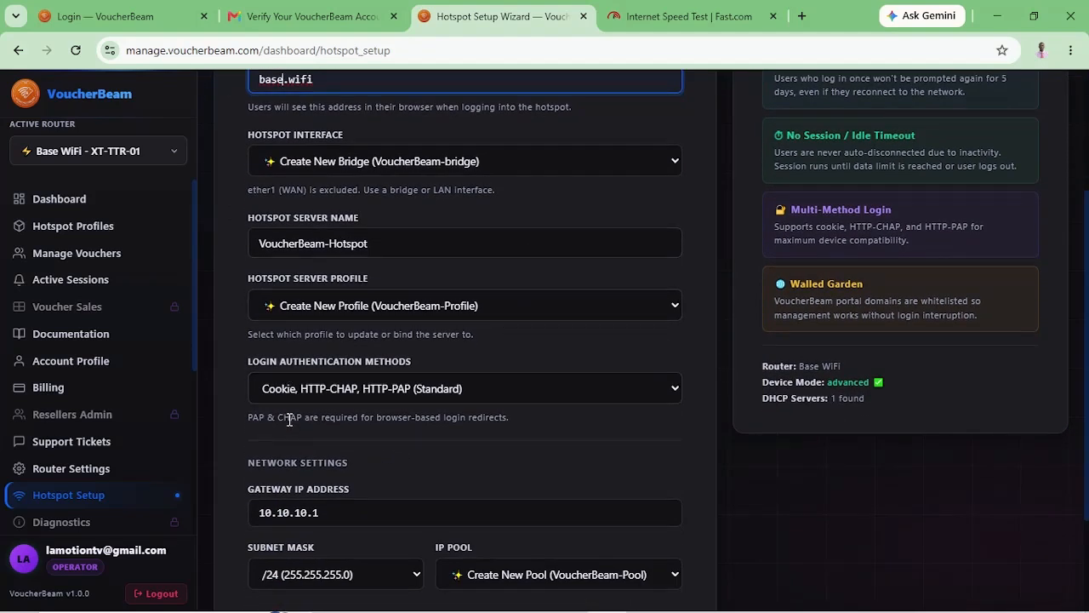
{"action": "left_click", "coordinate": [663, 393]}
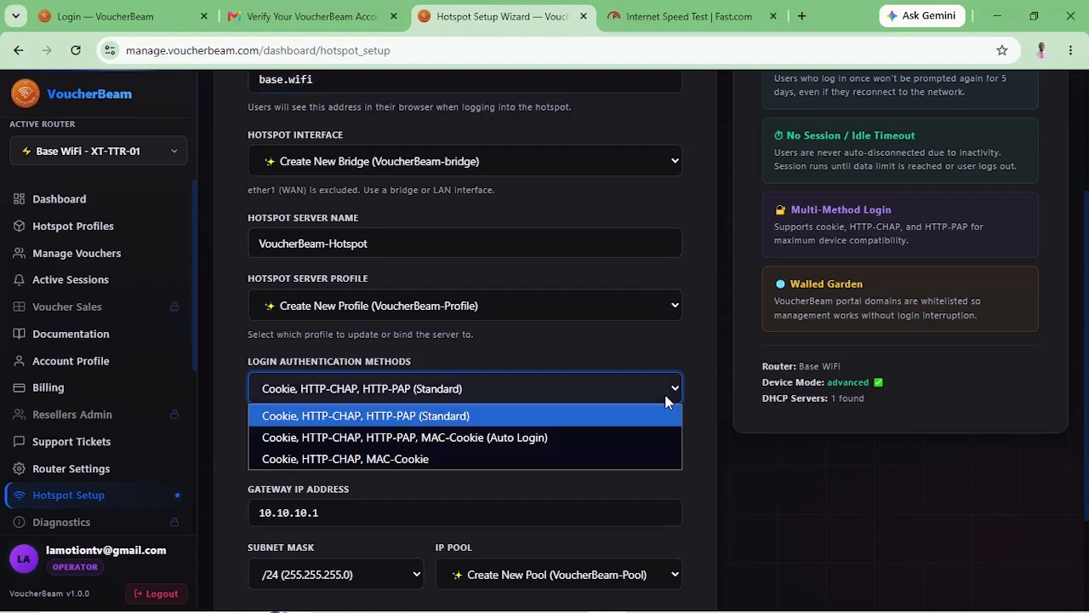
{"action": "left_click", "coordinate": [491, 437]}
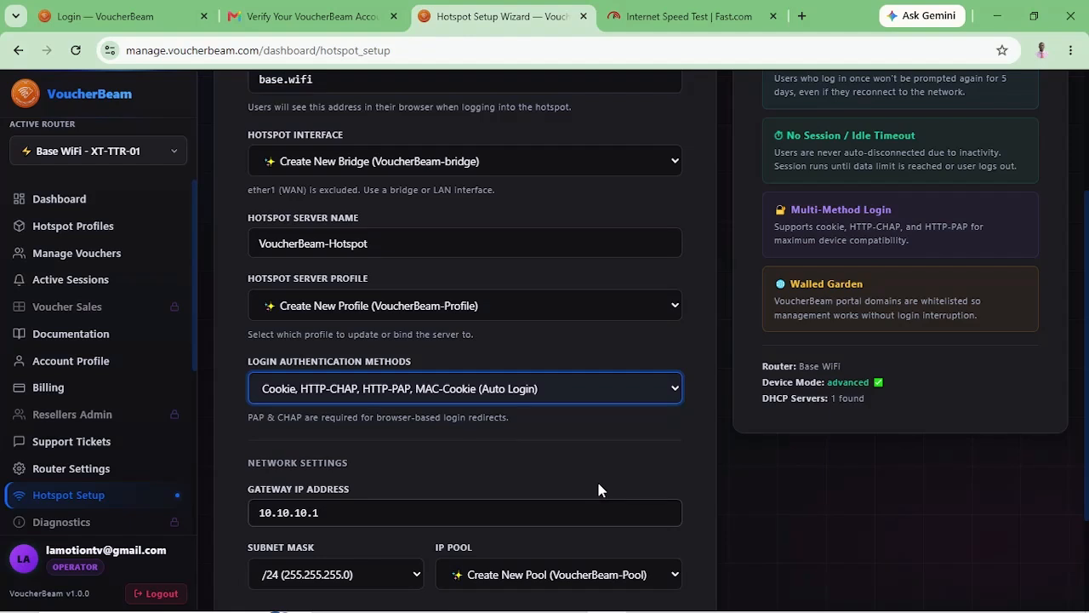
{"action": "scroll", "coordinate": [598, 490], "scroll_direction": "down", "scroll_amount": 2}
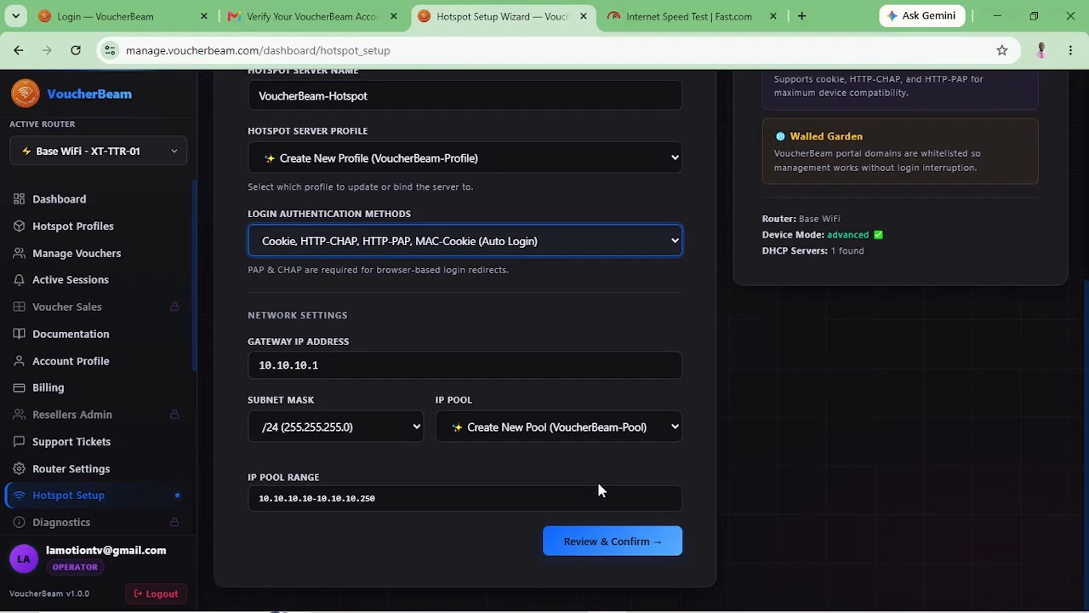
Review and install the hotspot on the router, then scroll through every completed setup step.
{"action": "left_click", "coordinate": [592, 549]}
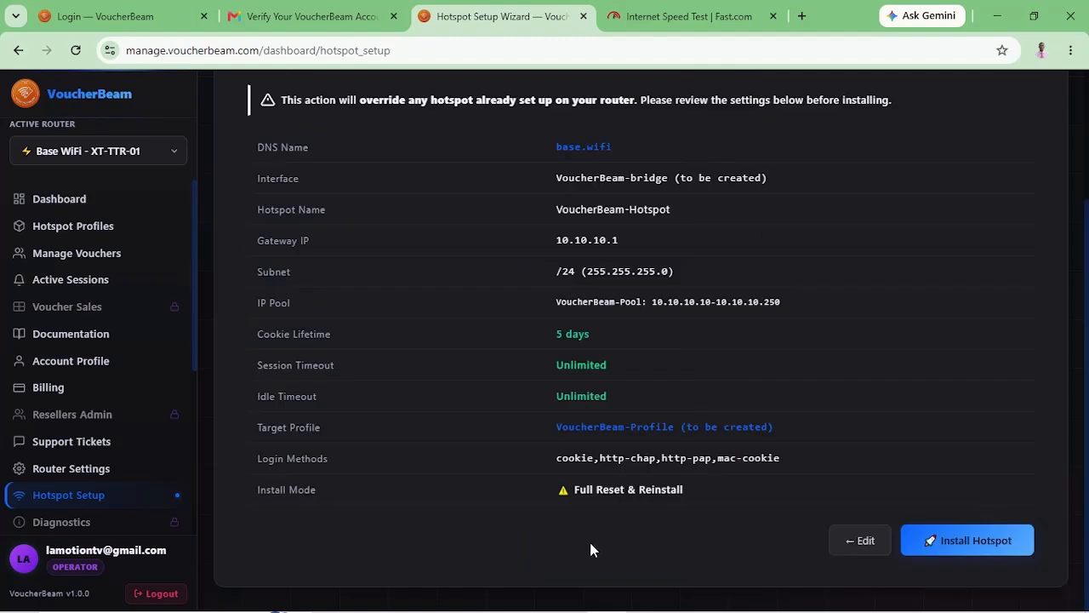
{"action": "left_click", "coordinate": [946, 551]}
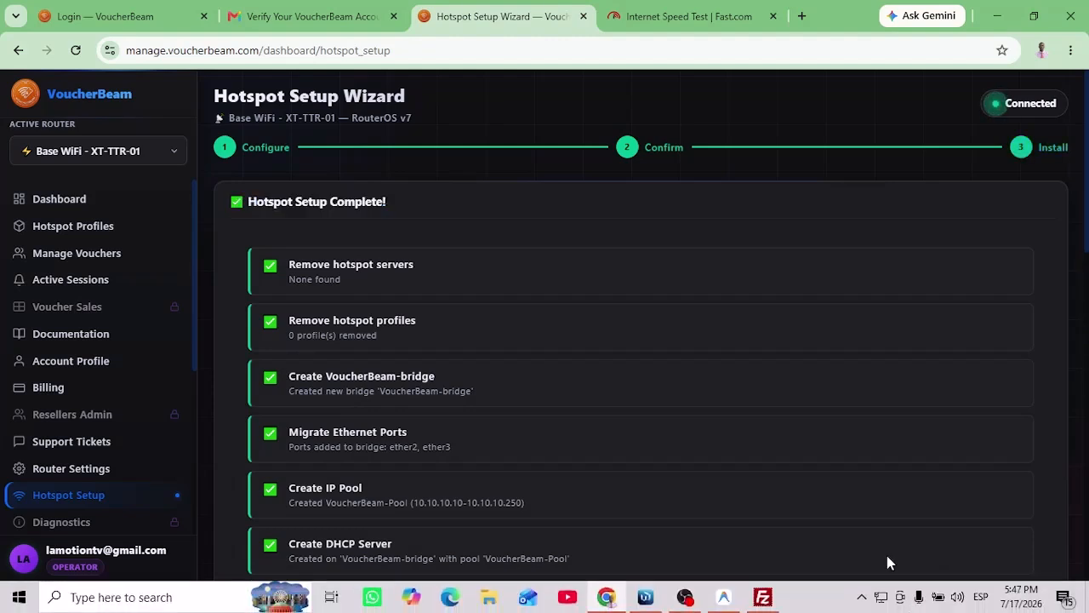
{"action": "scroll", "coordinate": [737, 524], "scroll_direction": "down", "scroll_amount": 1}
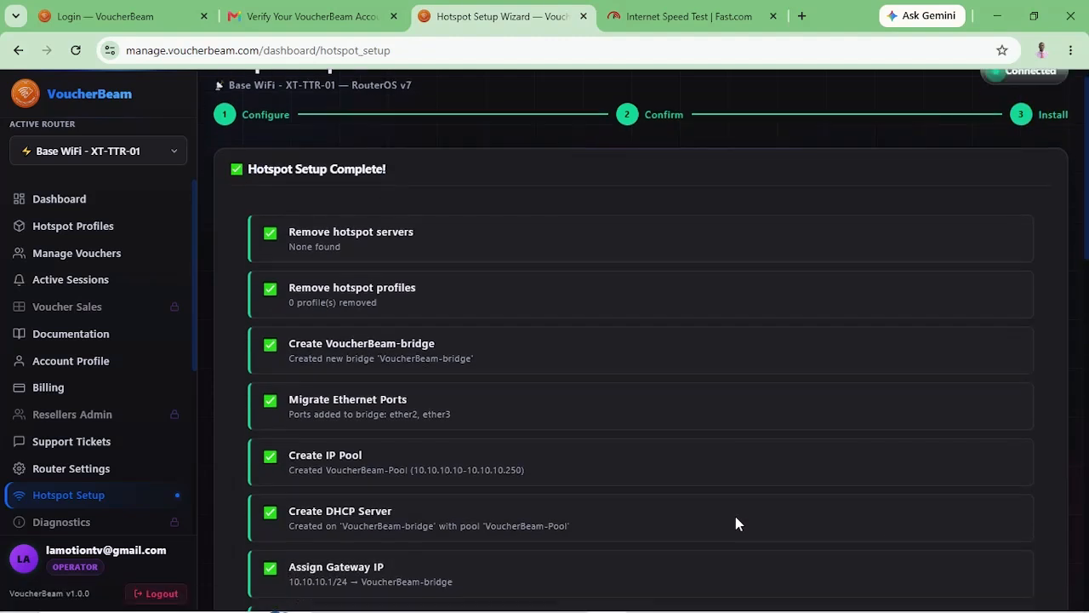
{"action": "scroll", "coordinate": [736, 524], "scroll_direction": "down", "scroll_amount": 3}
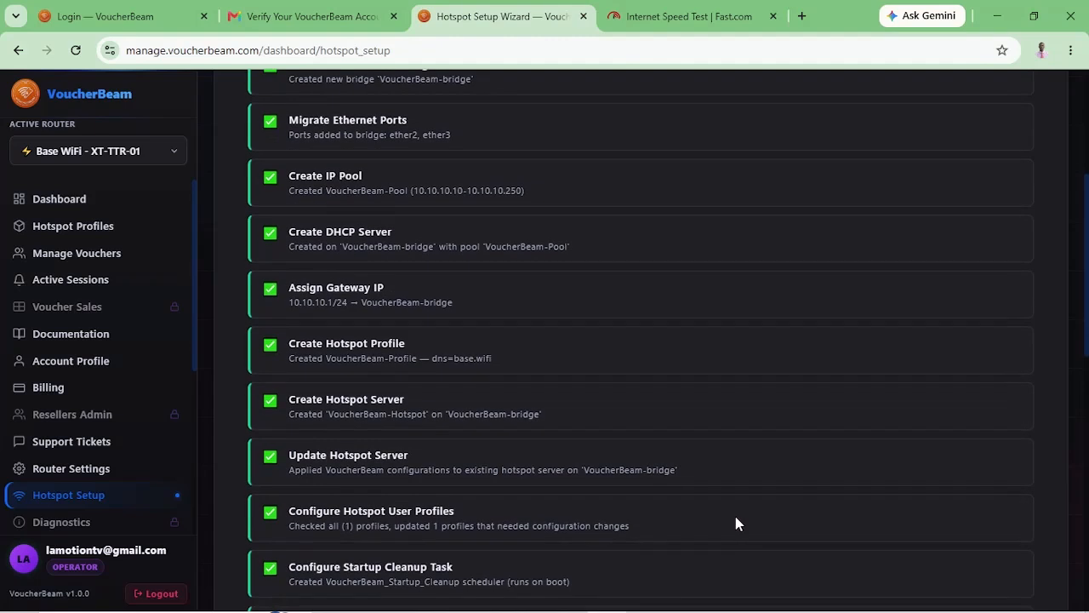
{"action": "scroll", "coordinate": [736, 523], "scroll_direction": "down", "scroll_amount": 2}
{"action": "scroll", "coordinate": [737, 523], "scroll_direction": "down", "scroll_amount": 2}
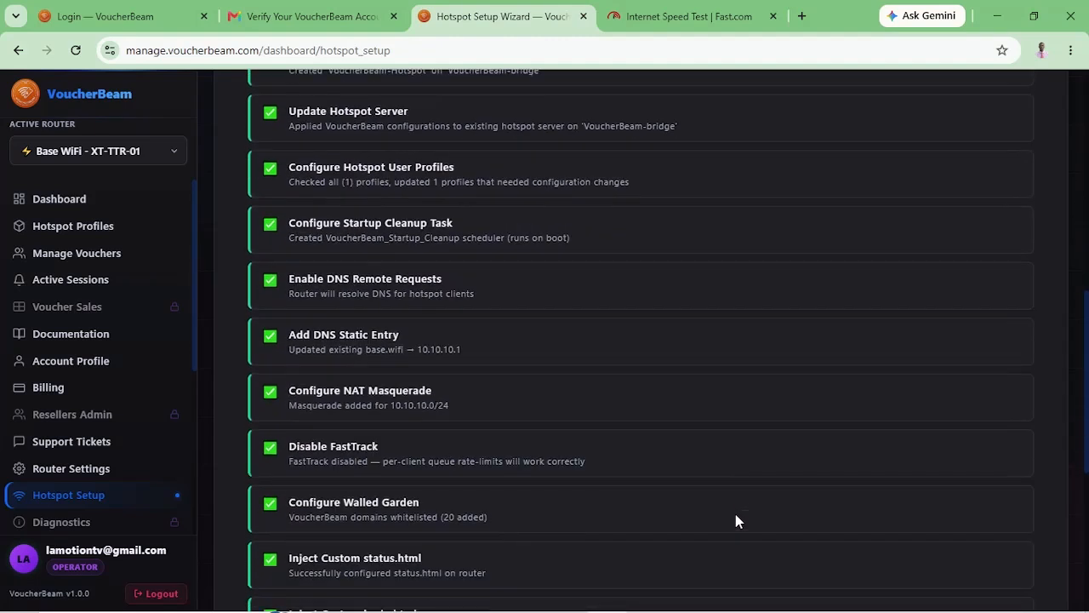
{"action": "scroll", "coordinate": [737, 524], "scroll_direction": "down", "scroll_amount": 1}
{"action": "scroll", "coordinate": [737, 522], "scroll_direction": "down", "scroll_amount": 3}
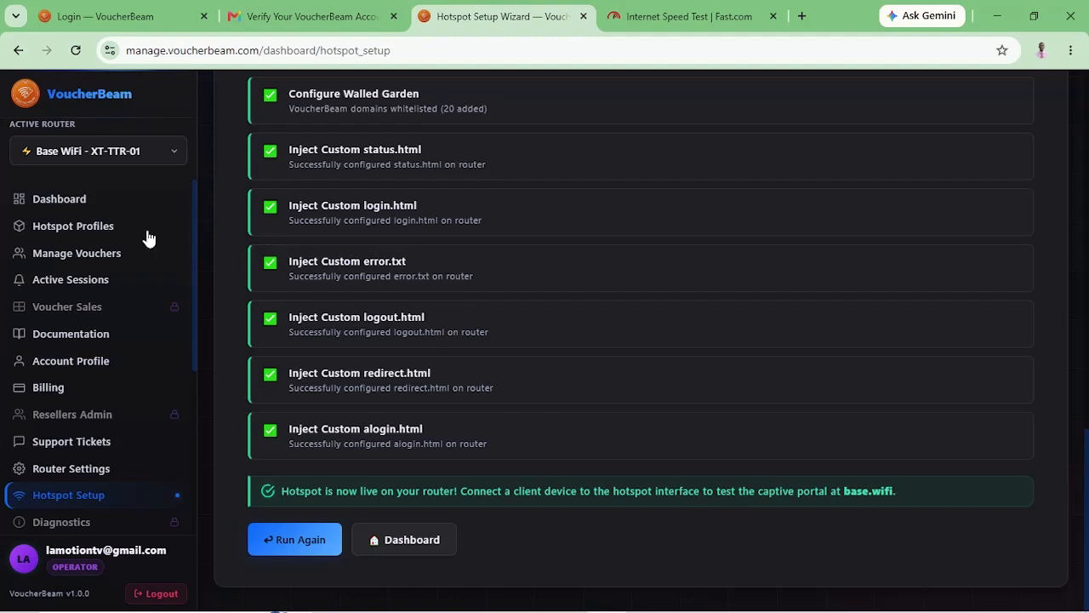
Create a '2GB' profile on VoucherBeam-Pool with a 2M/5M rate limit and check its table columns.
{"action": "left_click", "coordinate": [88, 238]}
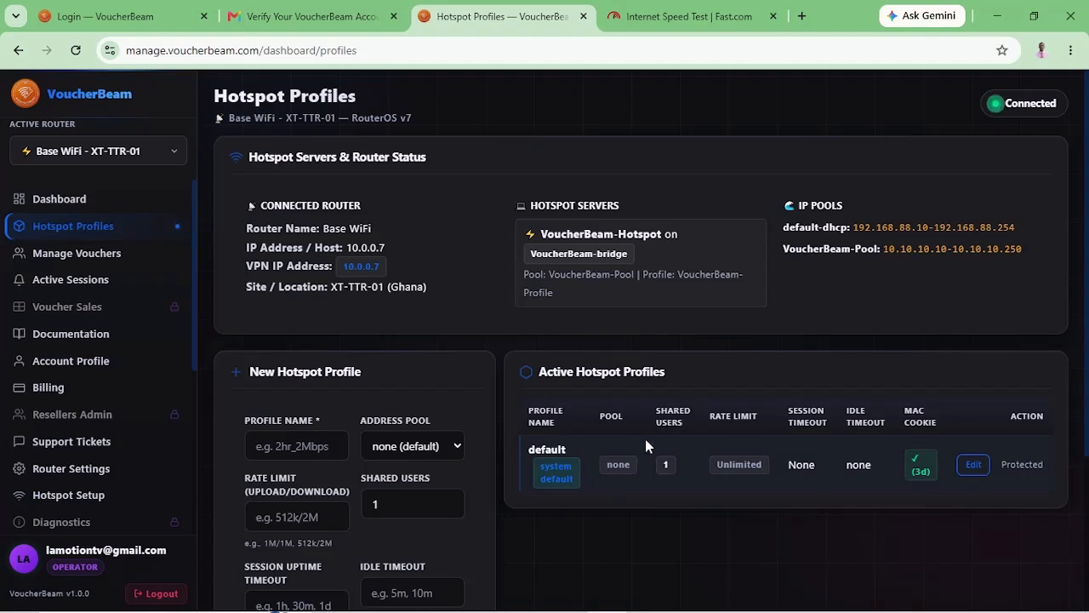
{"action": "left_click", "coordinate": [287, 449]}
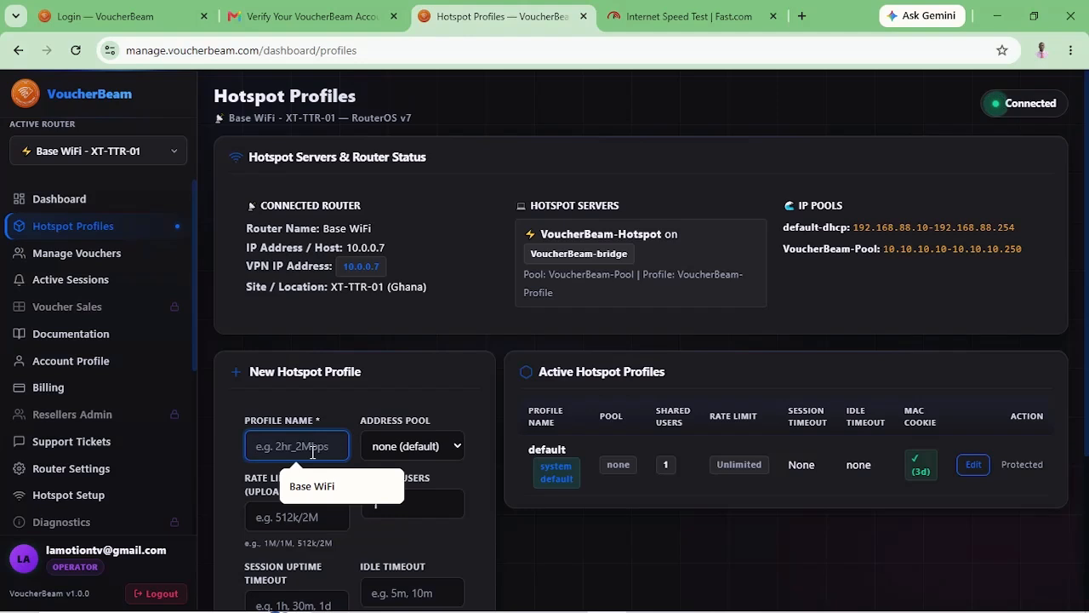
{"action": "type", "text": "2"}
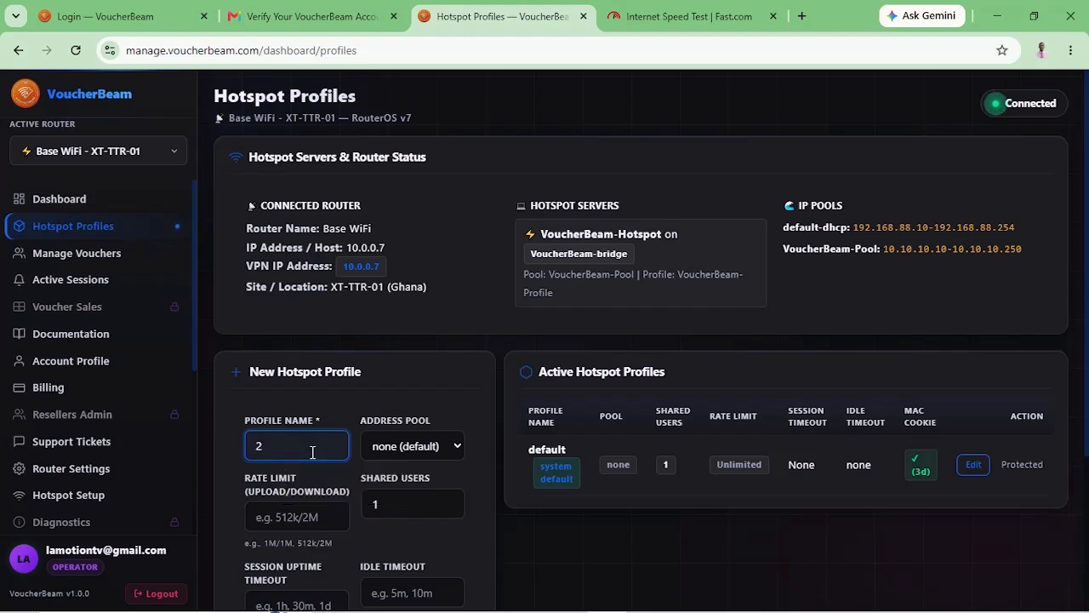
{"action": "type", "text": "GB"}
{"action": "left_click", "coordinate": [421, 457]}
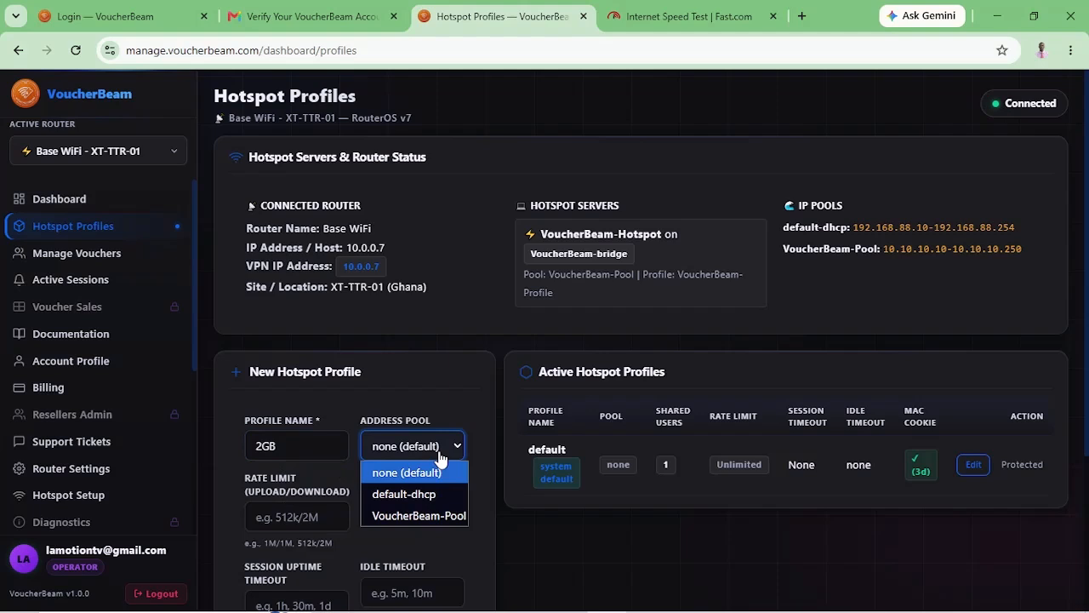
{"action": "left_click", "coordinate": [424, 516]}
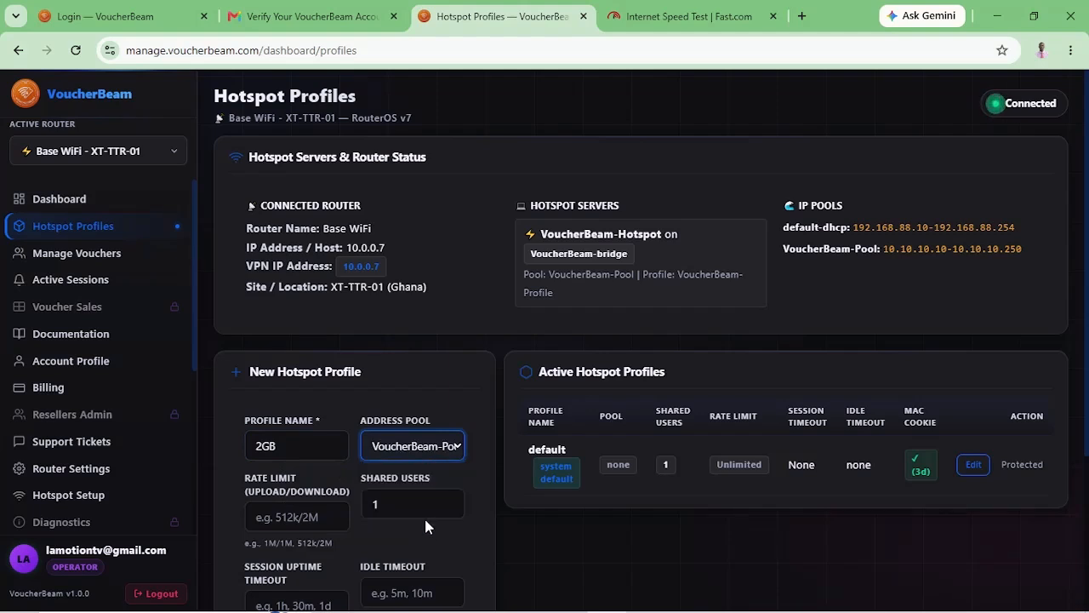
{"action": "left_click", "coordinate": [289, 520]}
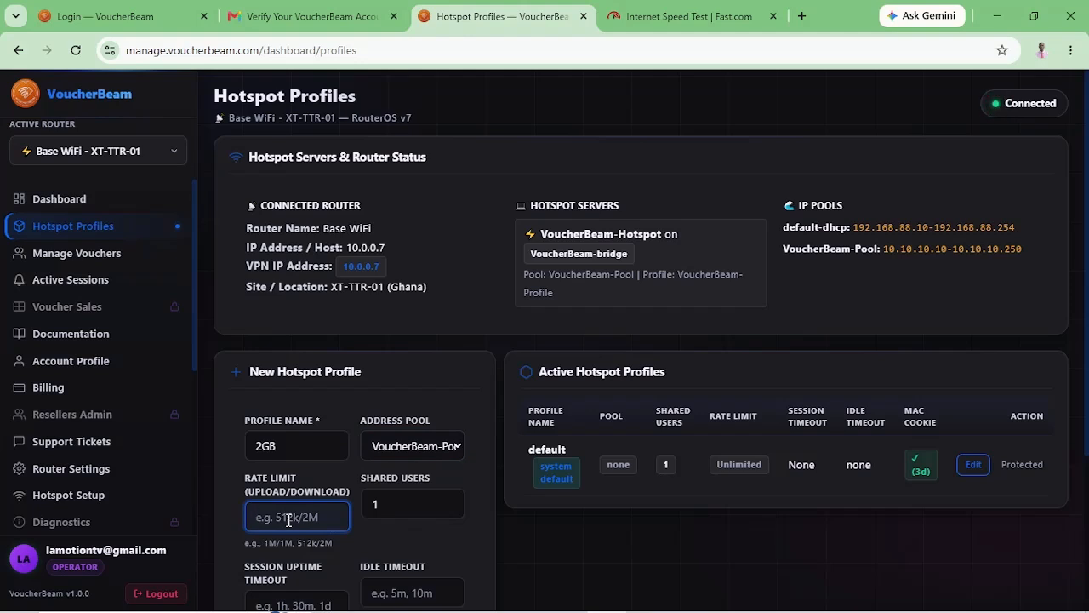
{"action": "type", "text": "2M/5M"}
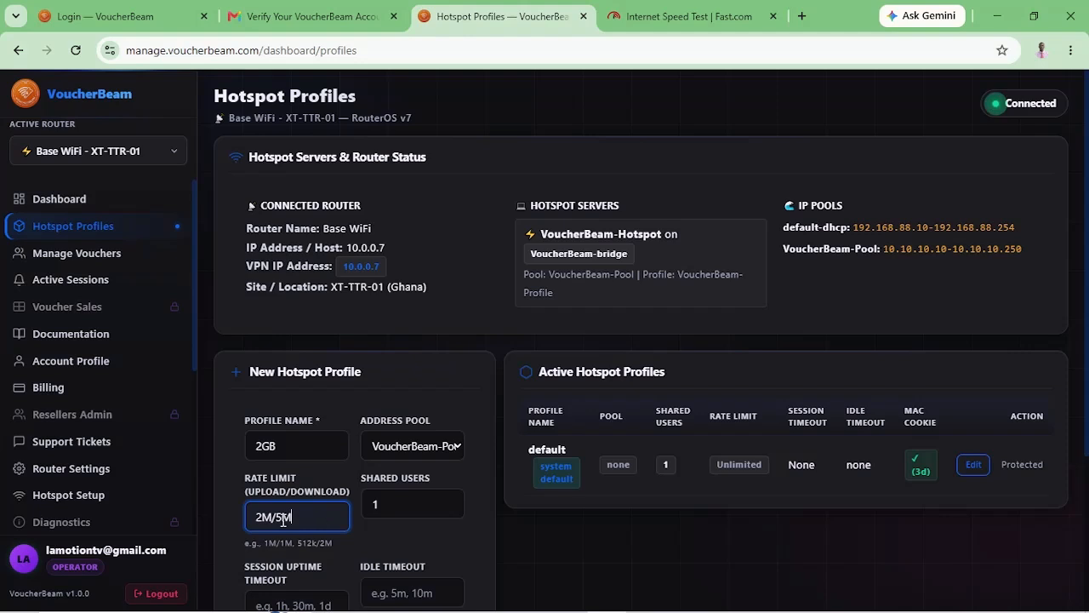
{"action": "scroll", "coordinate": [286, 514], "scroll_direction": "down", "scroll_amount": 2}
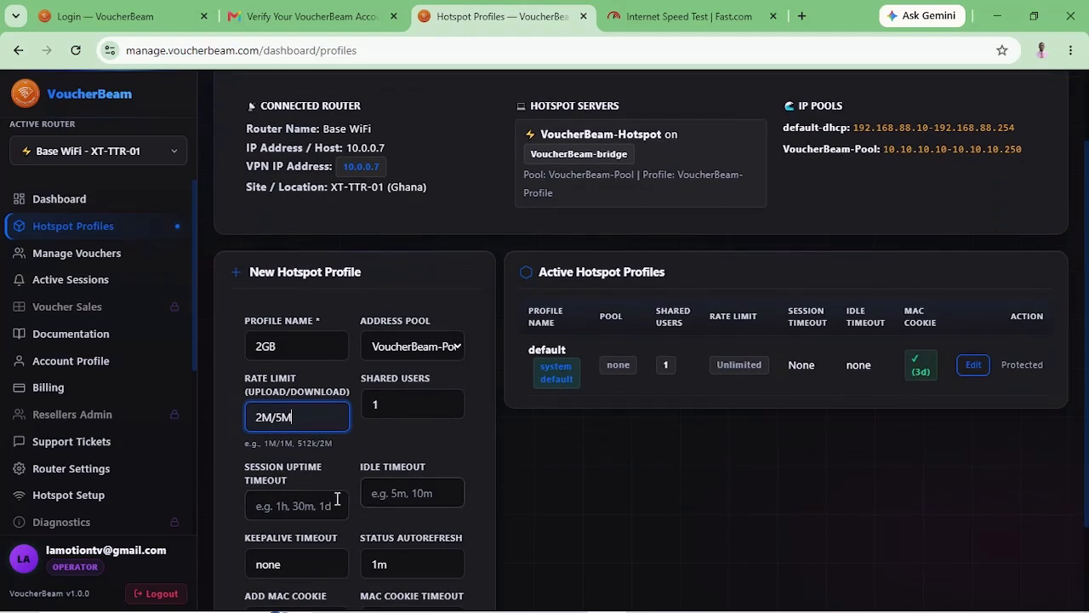
{"action": "scroll", "coordinate": [286, 511], "scroll_direction": "down", "scroll_amount": 2}
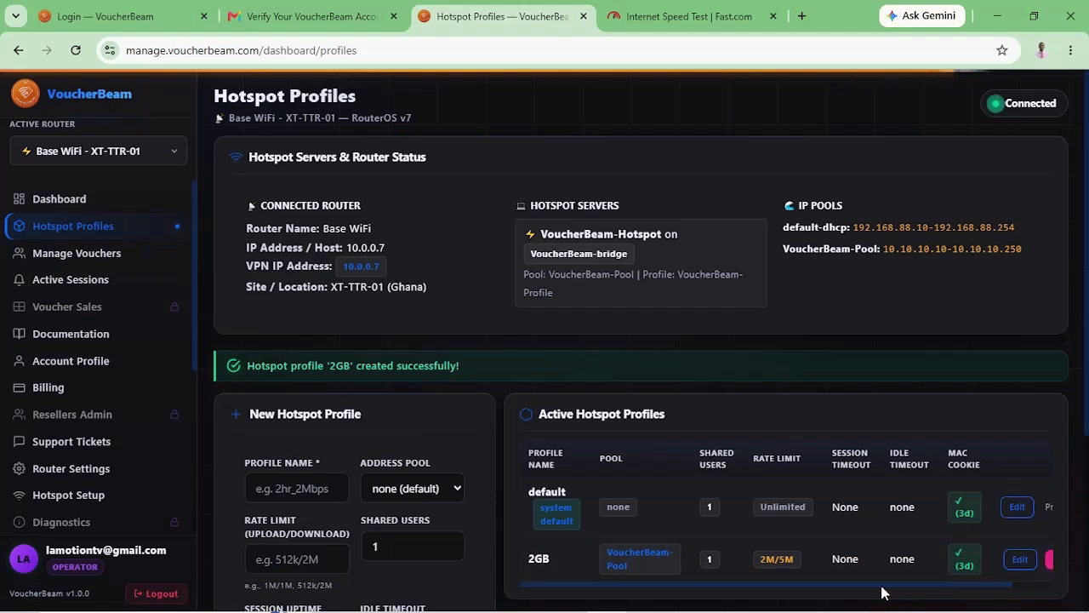
{"action": "scroll", "coordinate": [885, 591], "scroll_direction": "down", "scroll_amount": 1}
{"action": "scroll", "coordinate": [930, 550], "scroll_direction": "right", "scroll_amount": 2}
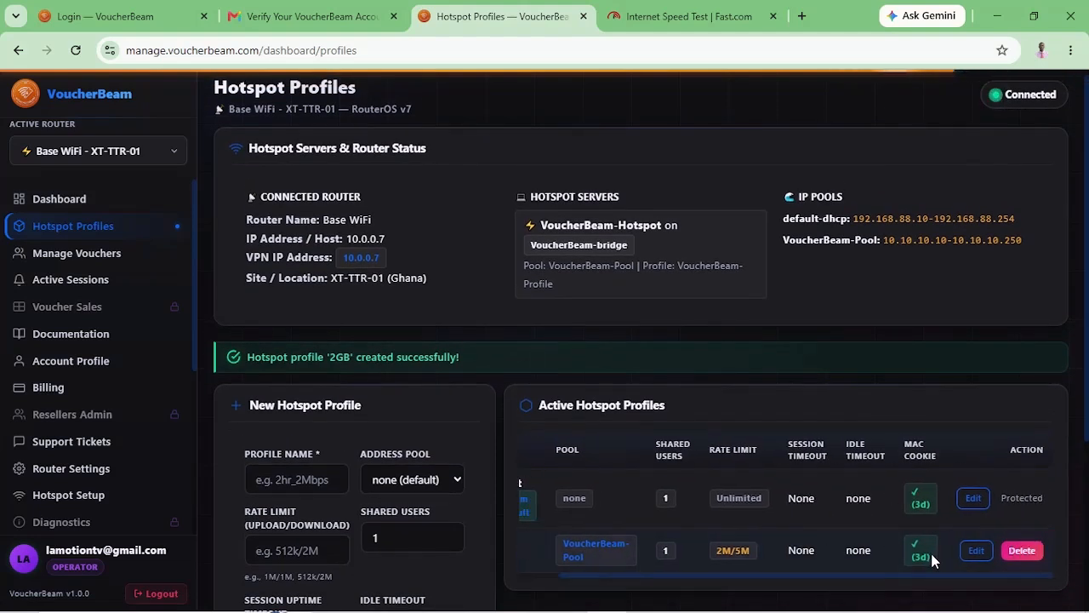
{"action": "scroll", "coordinate": [931, 556], "scroll_direction": "left", "scroll_amount": 2}
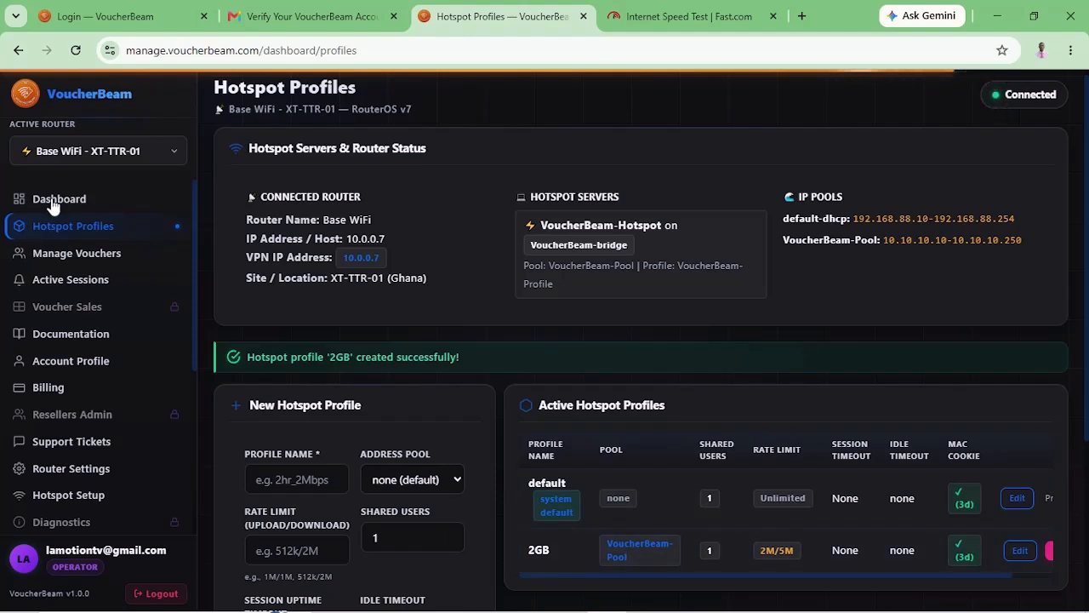
On Manage Vouchers, set Quantity to 5 and keep 'Username & Password separate' mode.
{"action": "left_click", "coordinate": [60, 255]}
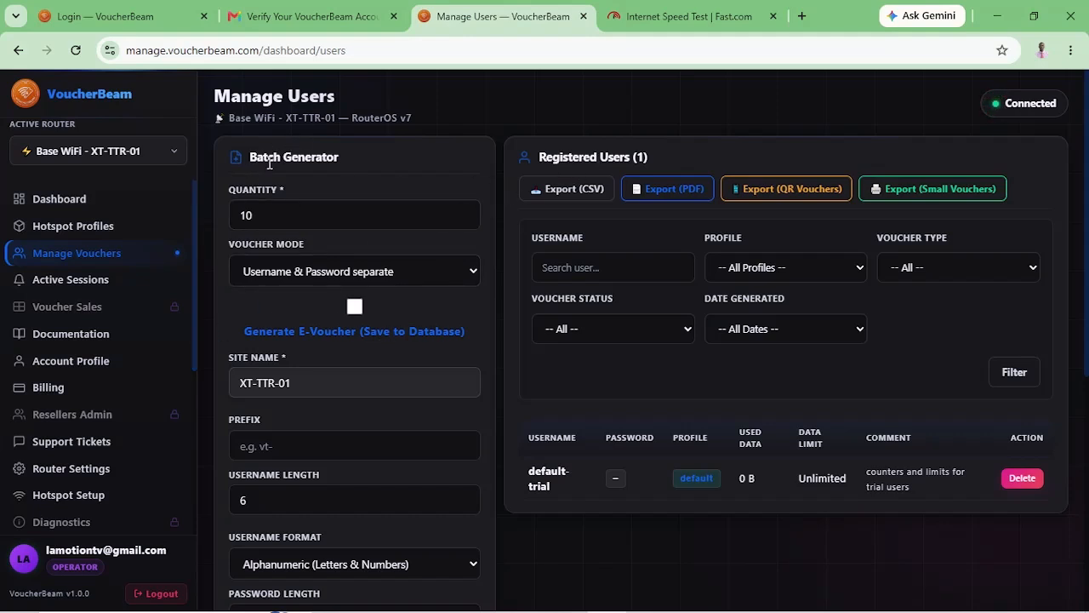
{"action": "left_click", "coordinate": [268, 214]}
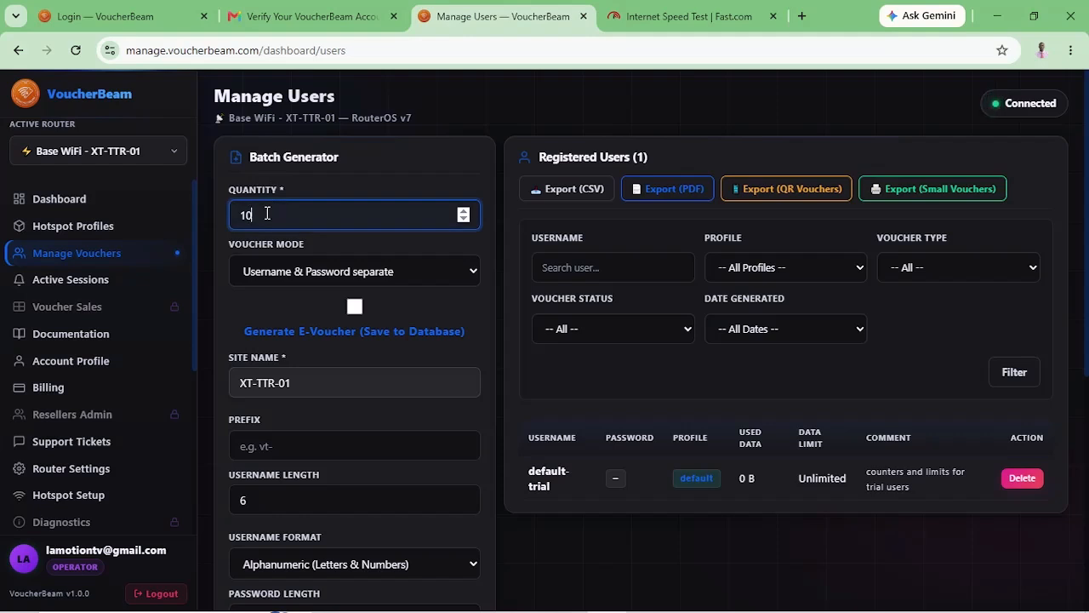
{"action": "key", "text": "BackSpace"}
{"action": "type", "text": "5"}
{"action": "left_click", "coordinate": [367, 279]}
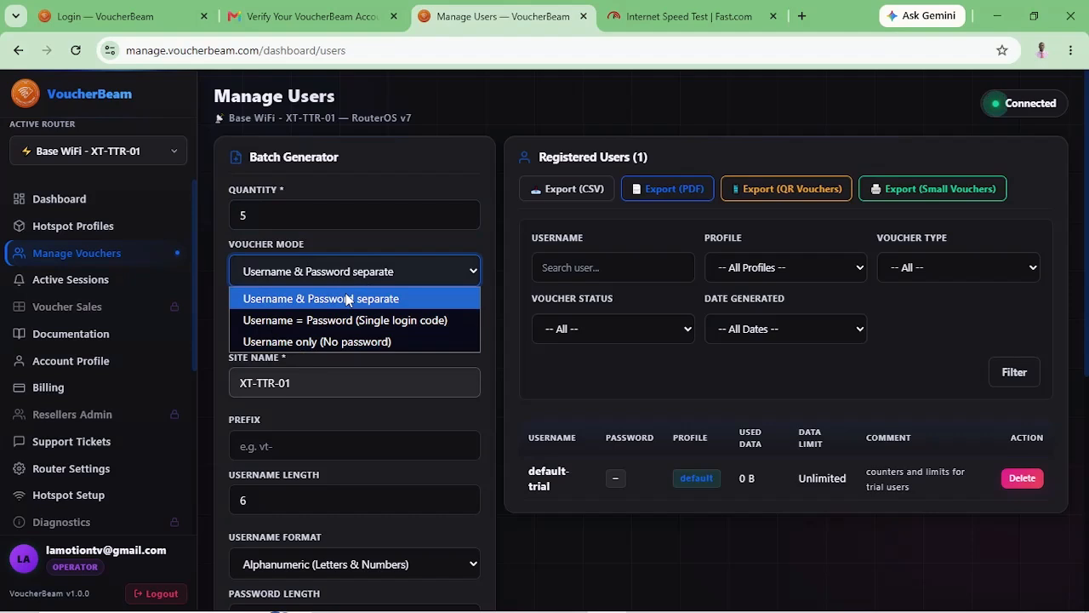
{"action": "left_click", "coordinate": [347, 300]}
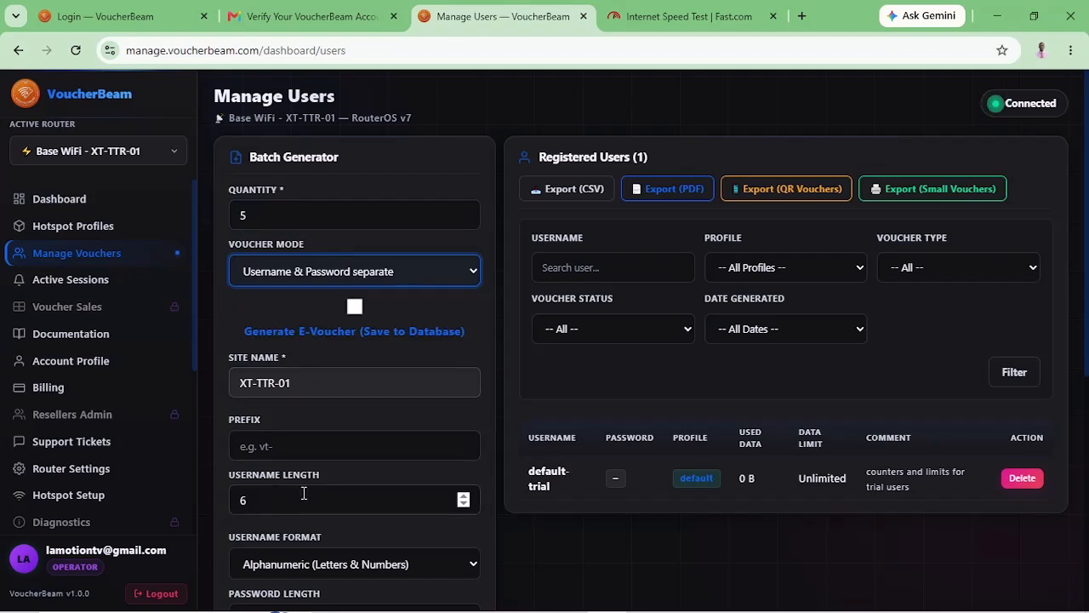
{"action": "scroll", "coordinate": [297, 500], "scroll_direction": "down", "scroll_amount": 2}
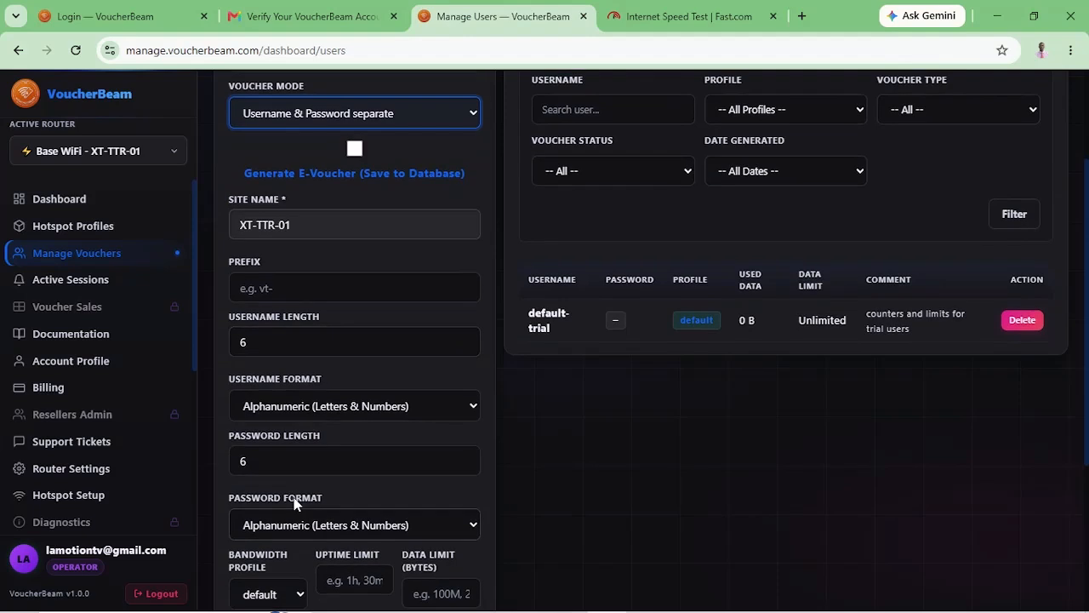
Set username and password length to 4, with uppercase usernames and numbers-only passwords.
{"action": "left_click", "coordinate": [464, 347]}
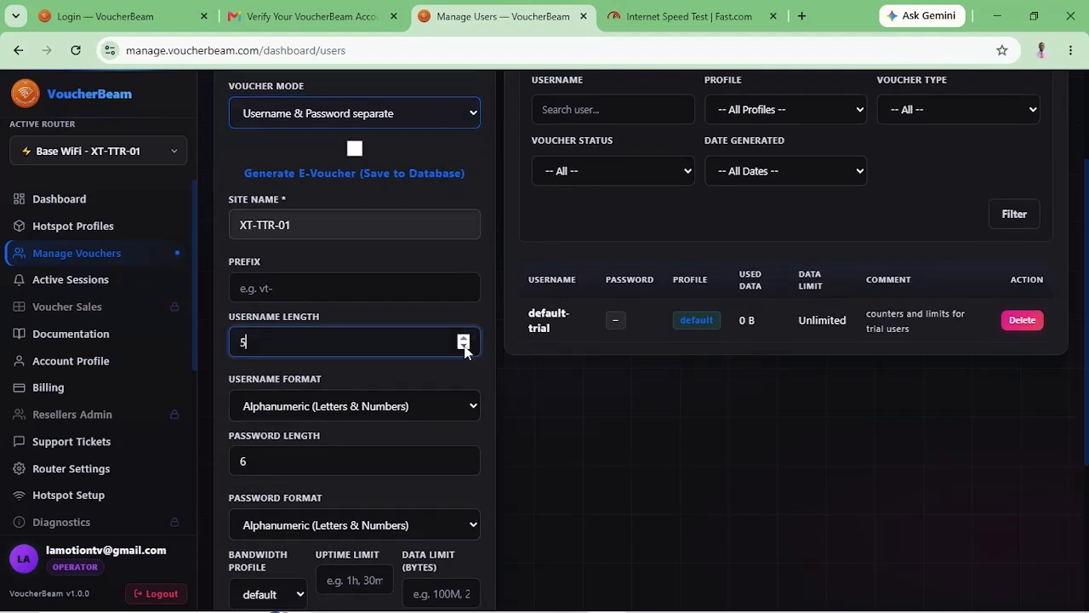
{"action": "left_click", "coordinate": [463, 346]}
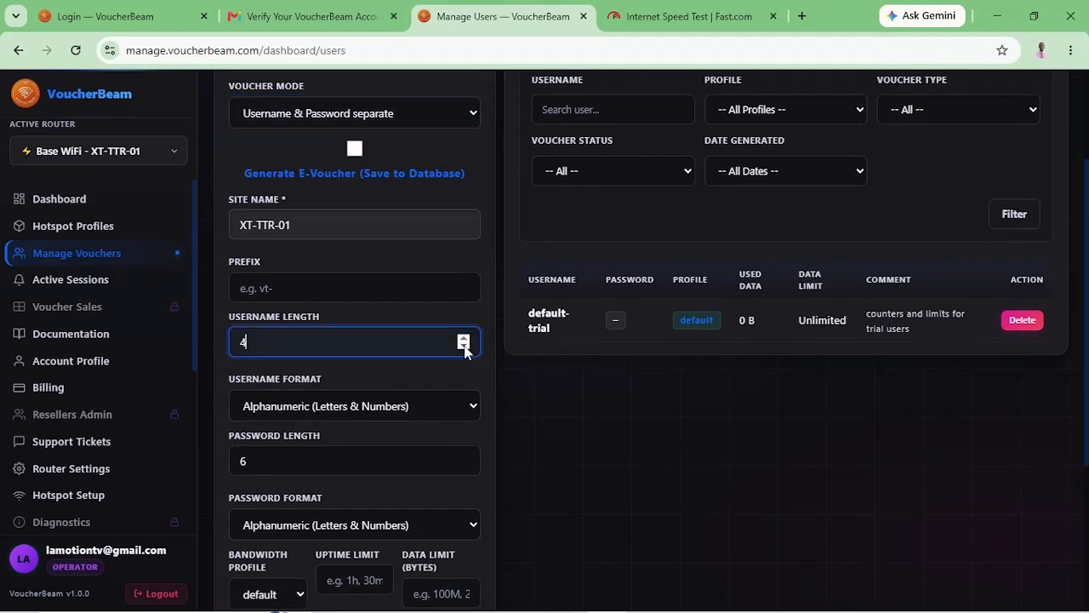
{"action": "left_click", "coordinate": [463, 466]}
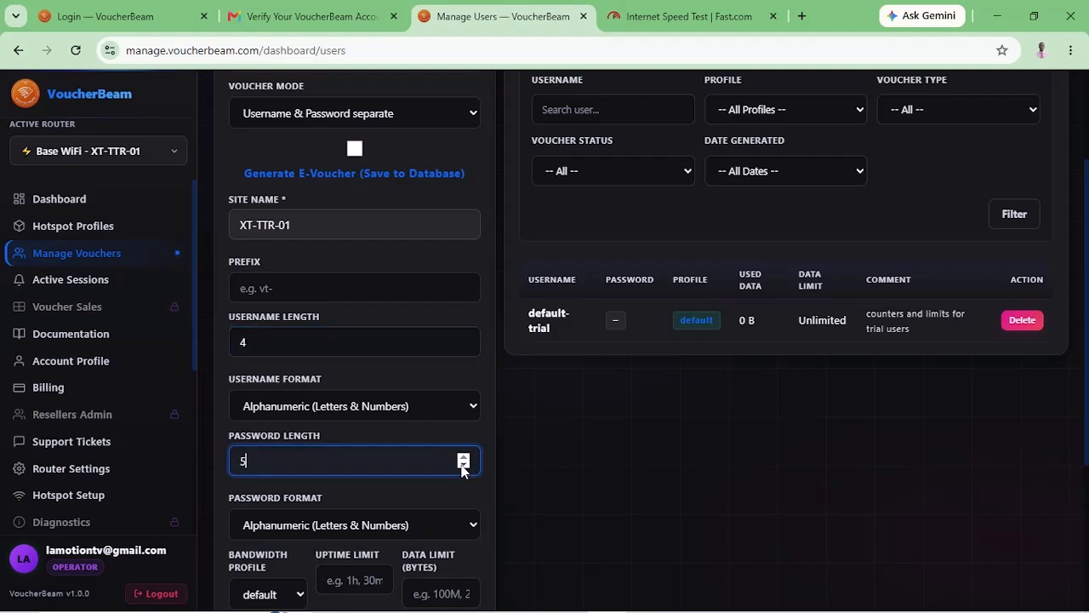
{"action": "left_click", "coordinate": [462, 465]}
{"action": "left_click", "coordinate": [460, 409]}
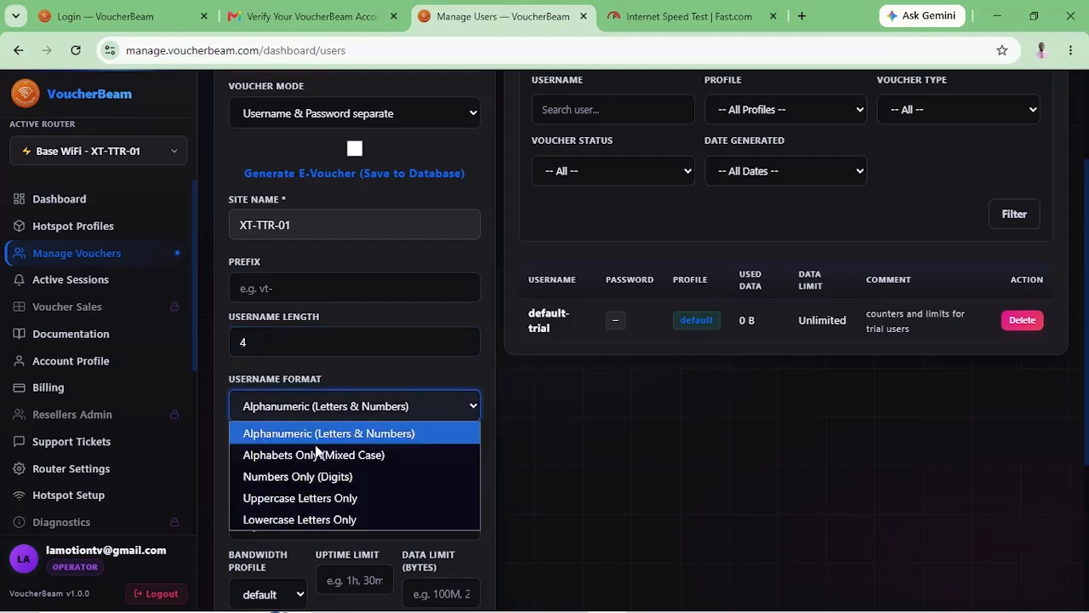
{"action": "left_click", "coordinate": [286, 497]}
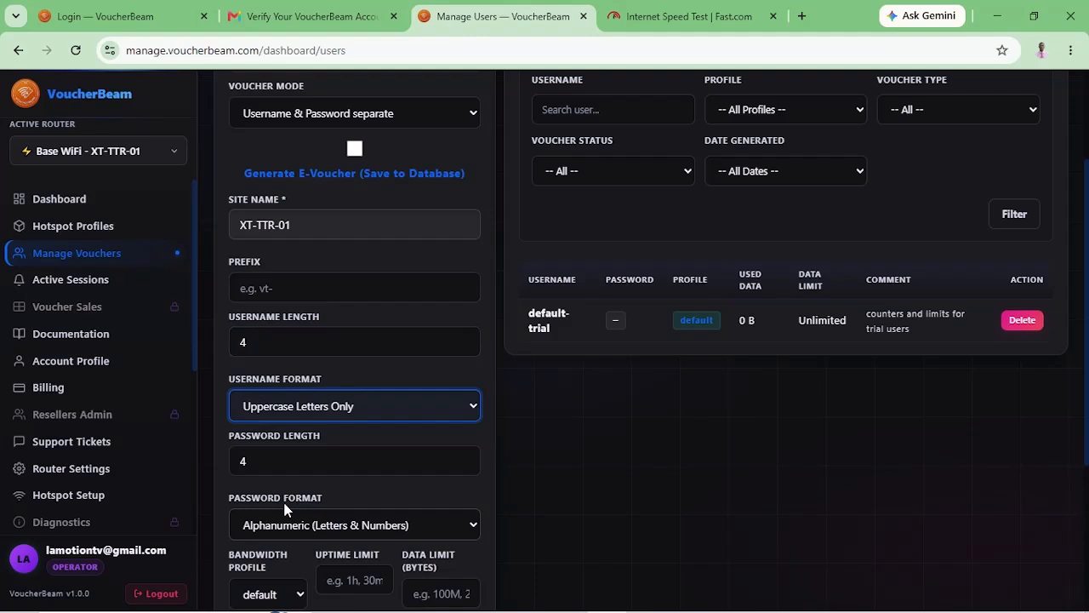
{"action": "scroll", "coordinate": [286, 508], "scroll_direction": "down", "scroll_amount": 2}
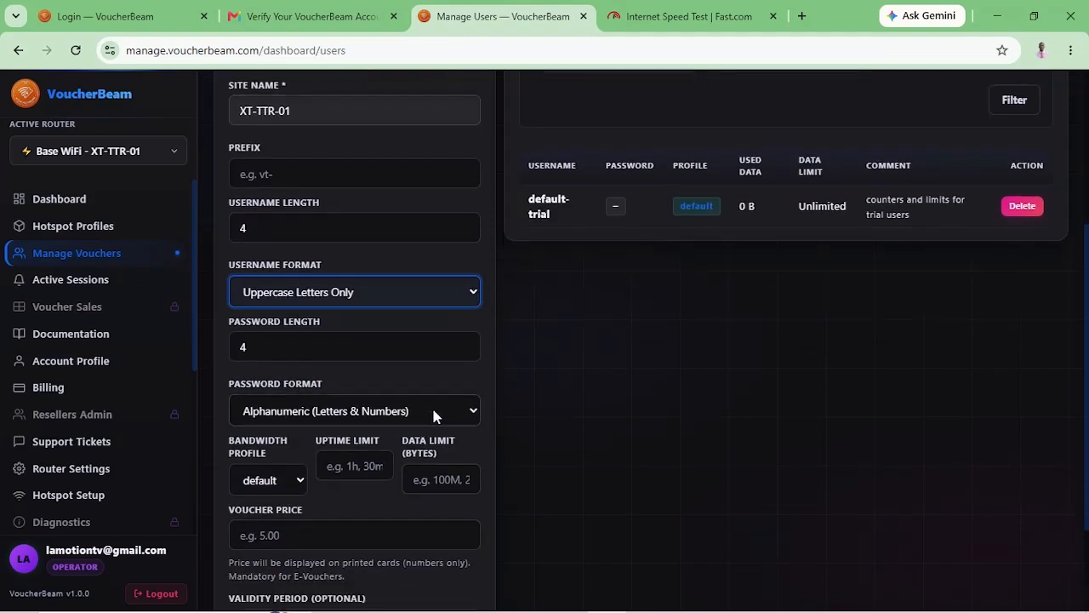
{"action": "left_click", "coordinate": [433, 411]}
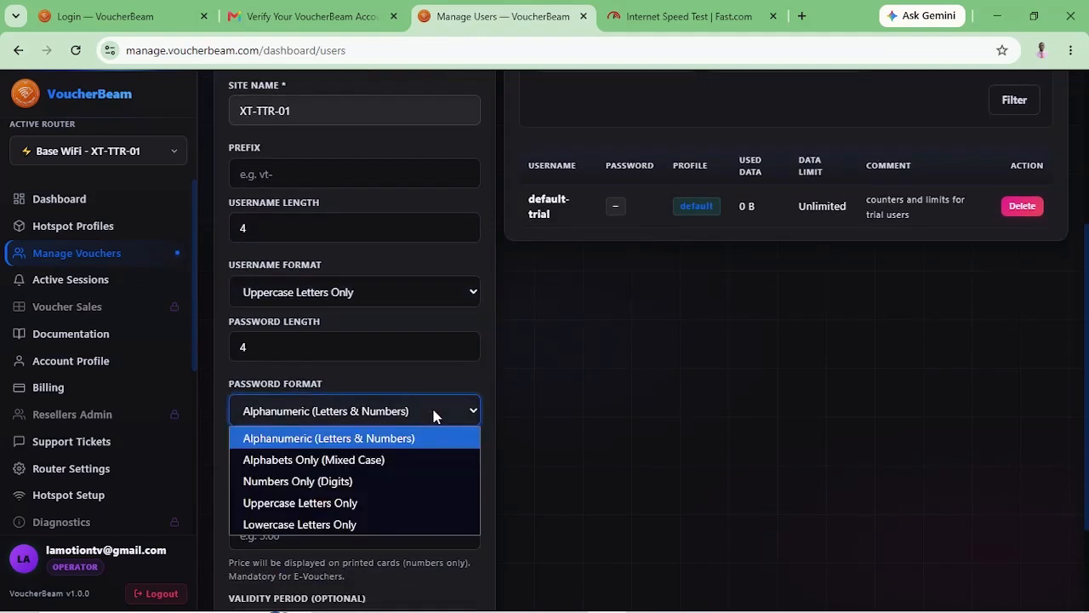
{"action": "left_click", "coordinate": [290, 489]}
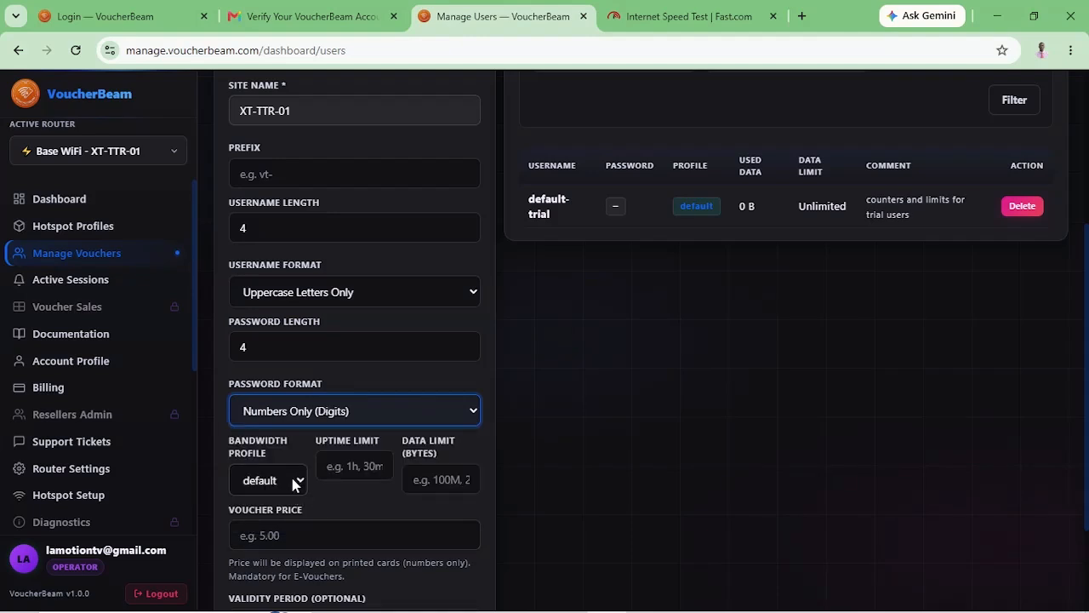
Choose the 2GB bandwidth profile, a 2GB data limit and a voucher price of 5.
{"action": "left_click", "coordinate": [293, 481]}
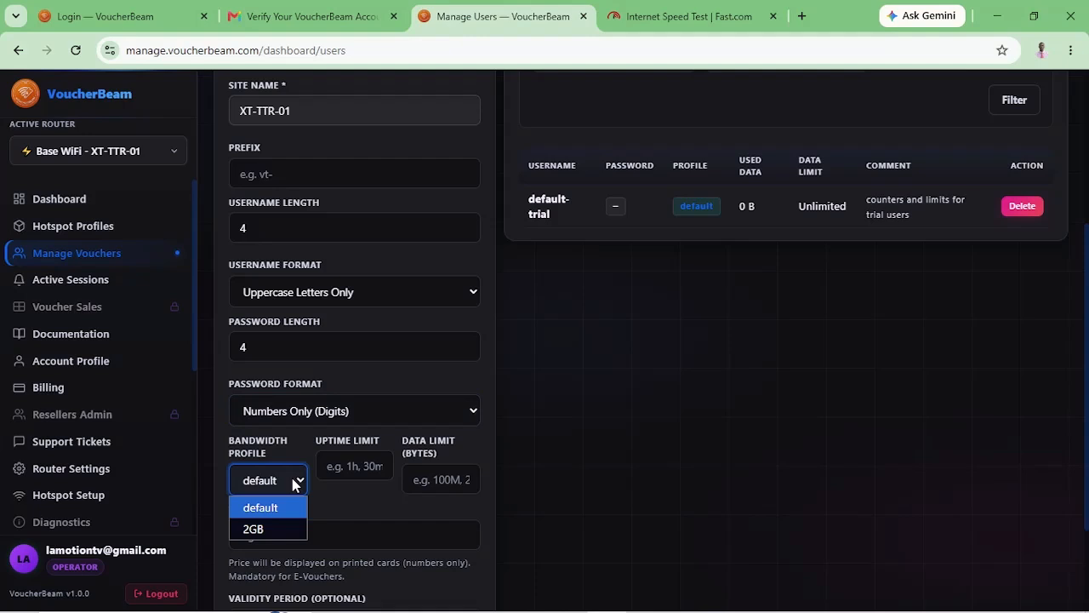
{"action": "left_click", "coordinate": [257, 529]}
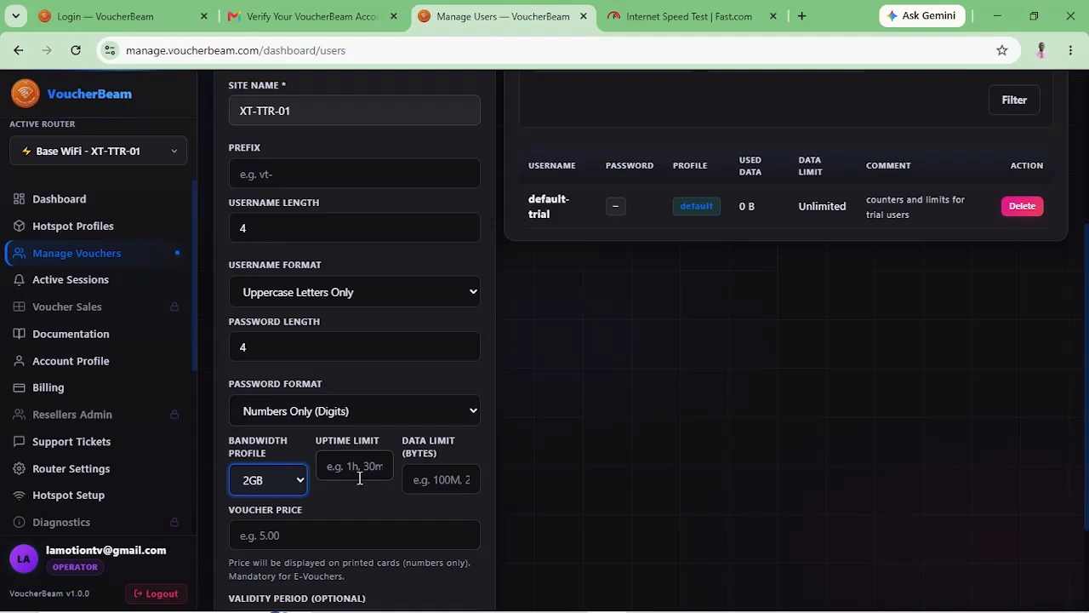
{"action": "left_click", "coordinate": [432, 488]}
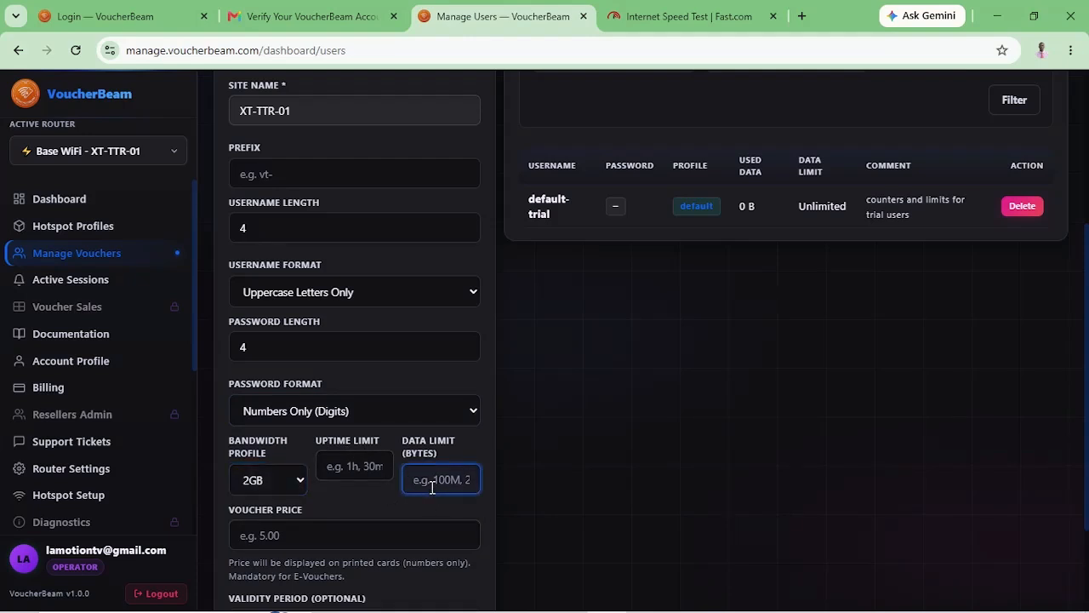
{"action": "type", "text": "2B"}
{"action": "key", "text": "BackSpace"}
{"action": "type", "text": "GB"}
{"action": "left_click", "coordinate": [326, 539]}
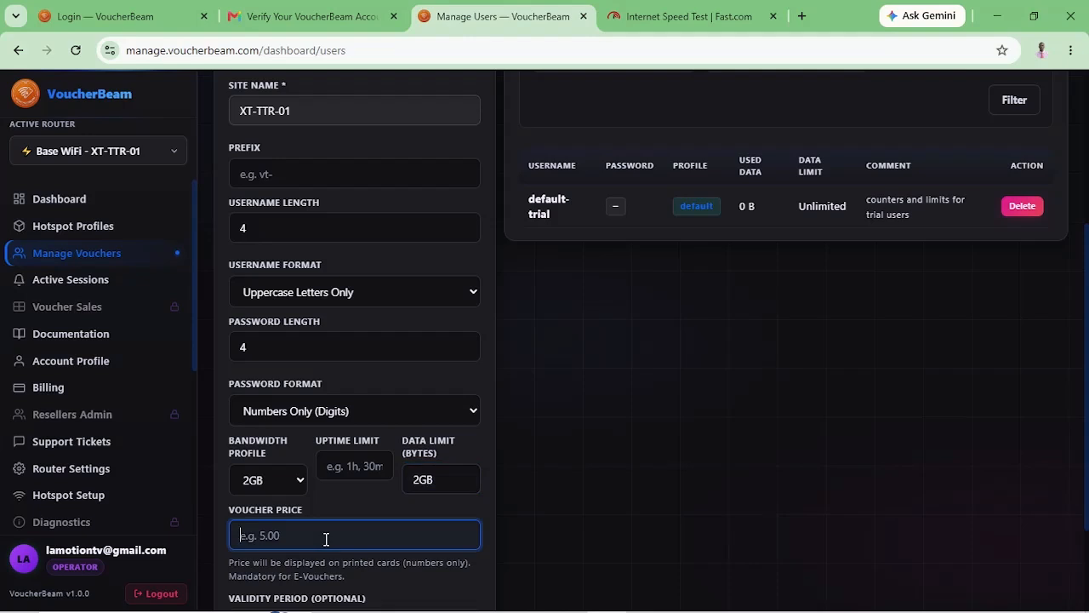
{"action": "type", "text": "5"}
{"action": "scroll", "coordinate": [326, 539], "scroll_direction": "down", "scroll_amount": 2}
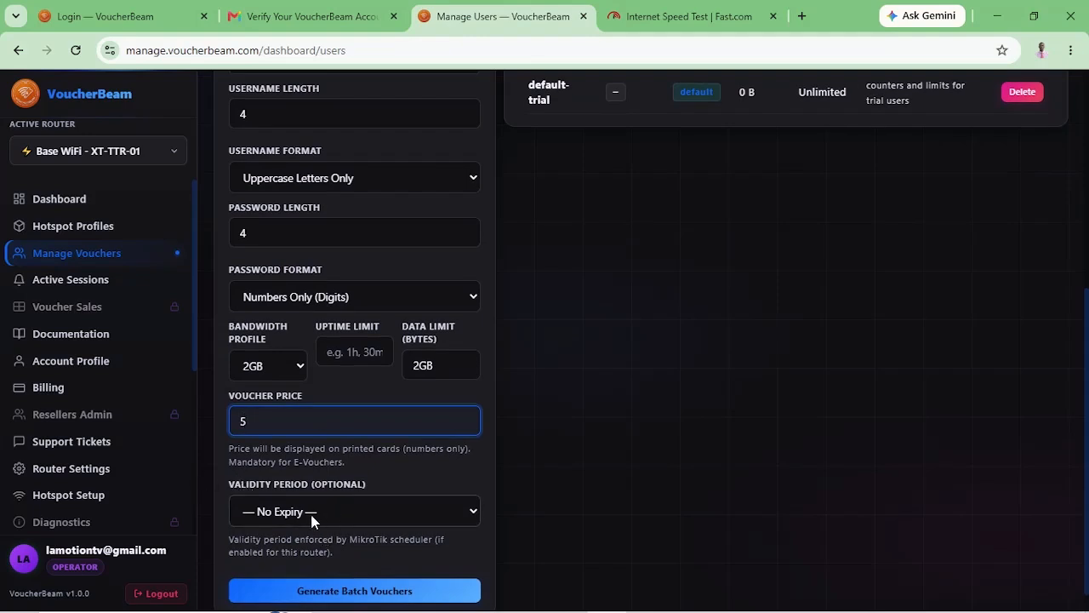
{"action": "left_click", "coordinate": [312, 519]}
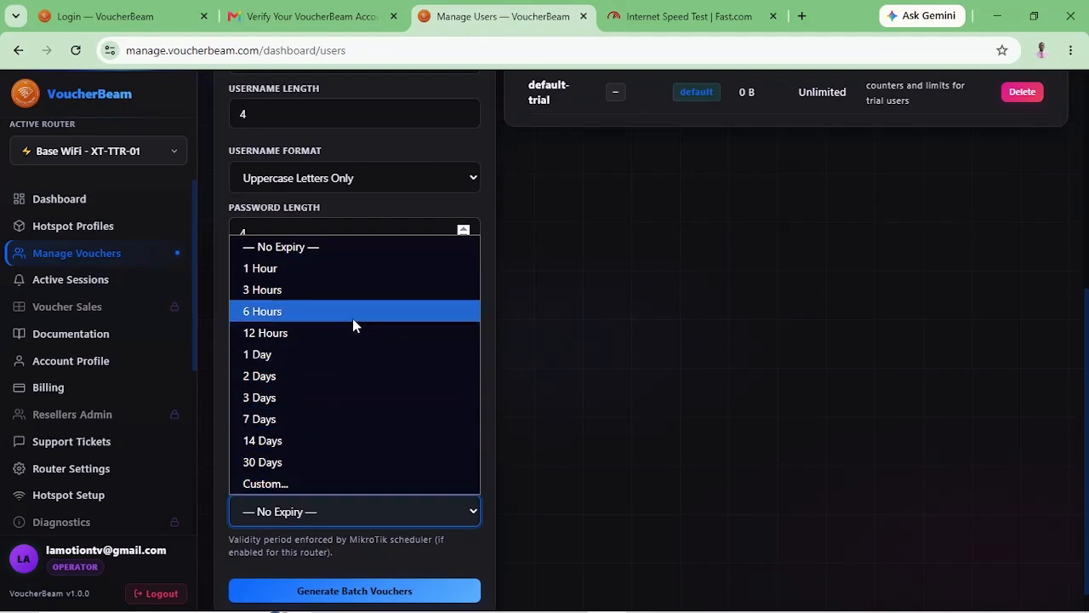
{"action": "left_click", "coordinate": [483, 217]}
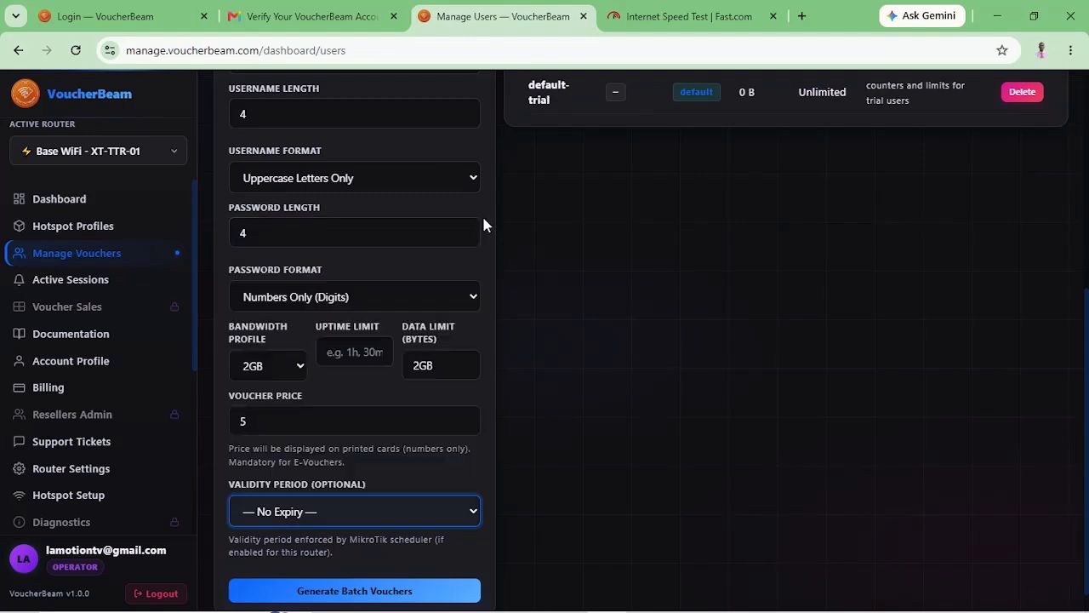
{"action": "left_click", "coordinate": [479, 223]}
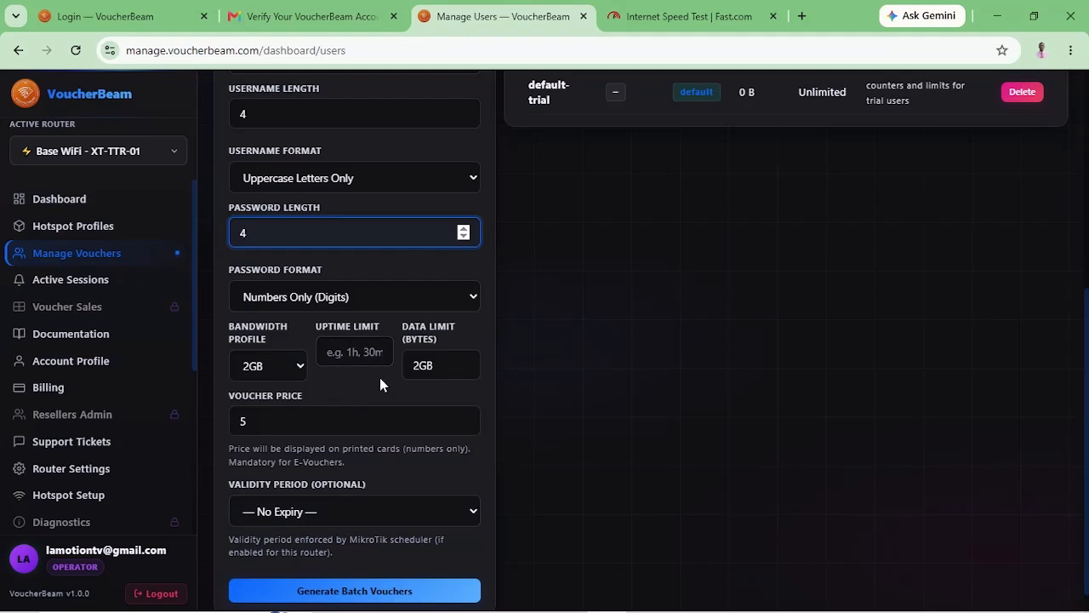
{"action": "left_click", "coordinate": [272, 521]}
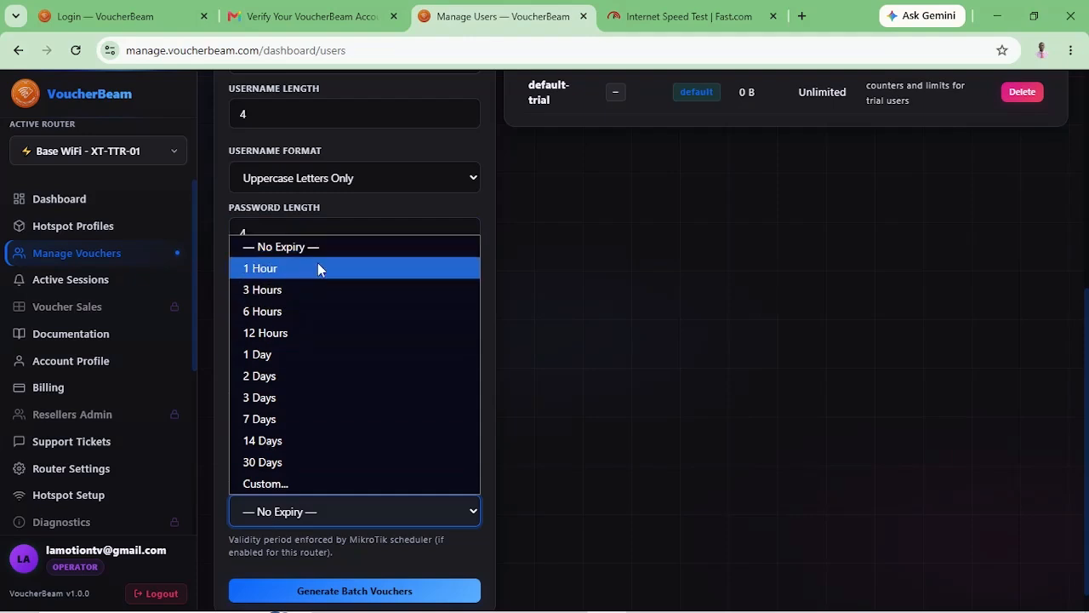
{"action": "left_click", "coordinate": [429, 209]}
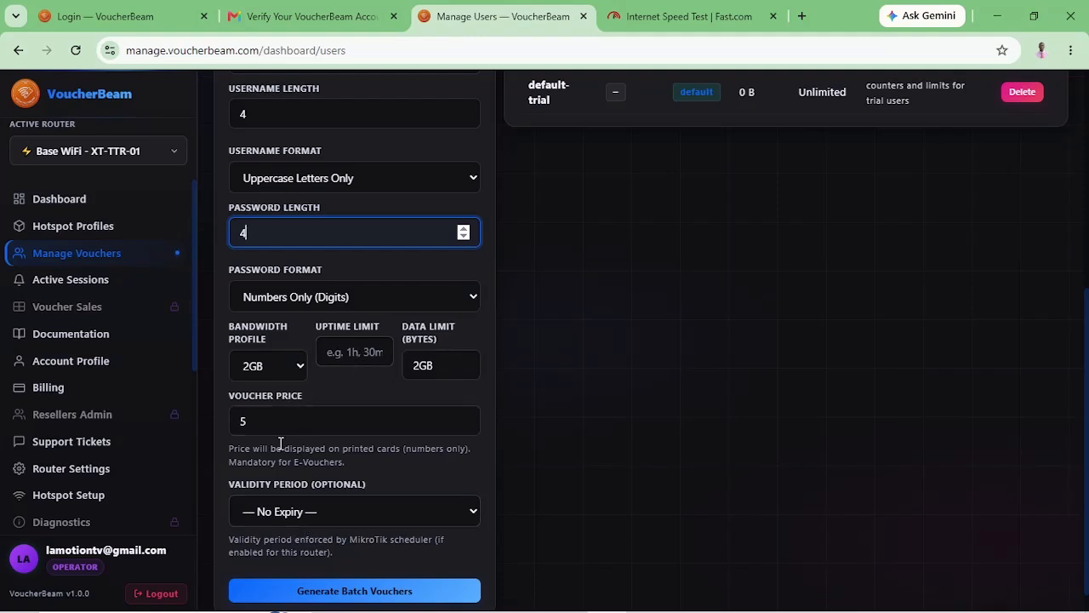
{"action": "scroll", "coordinate": [321, 442], "scroll_direction": "down", "scroll_amount": 1}
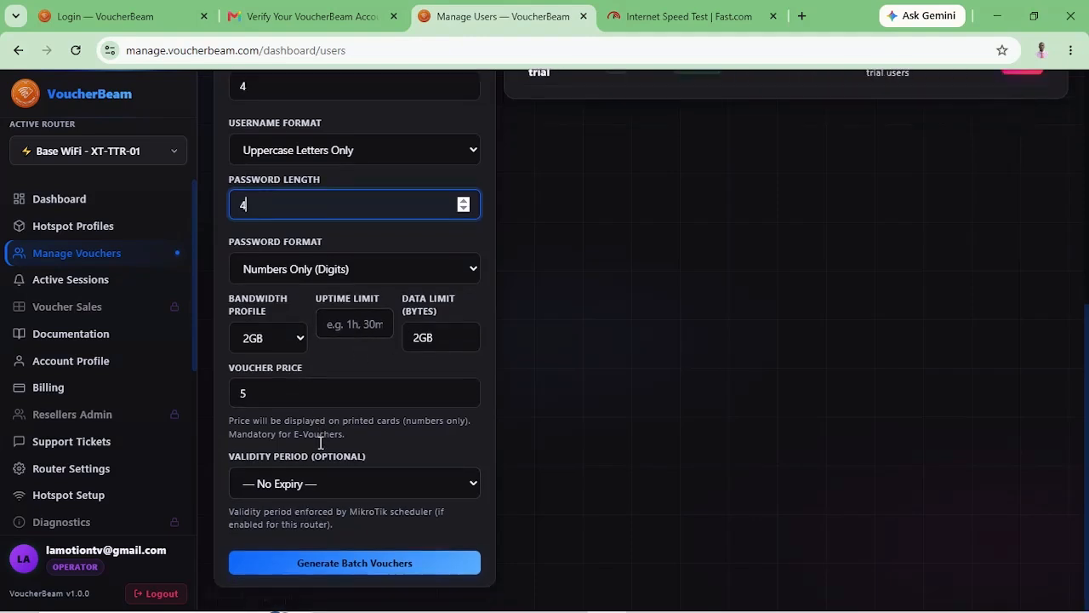
Cancel the generation notice and leave Generate E-Voucher unchecked before returning to the Generate button.
{"action": "left_click", "coordinate": [328, 571]}
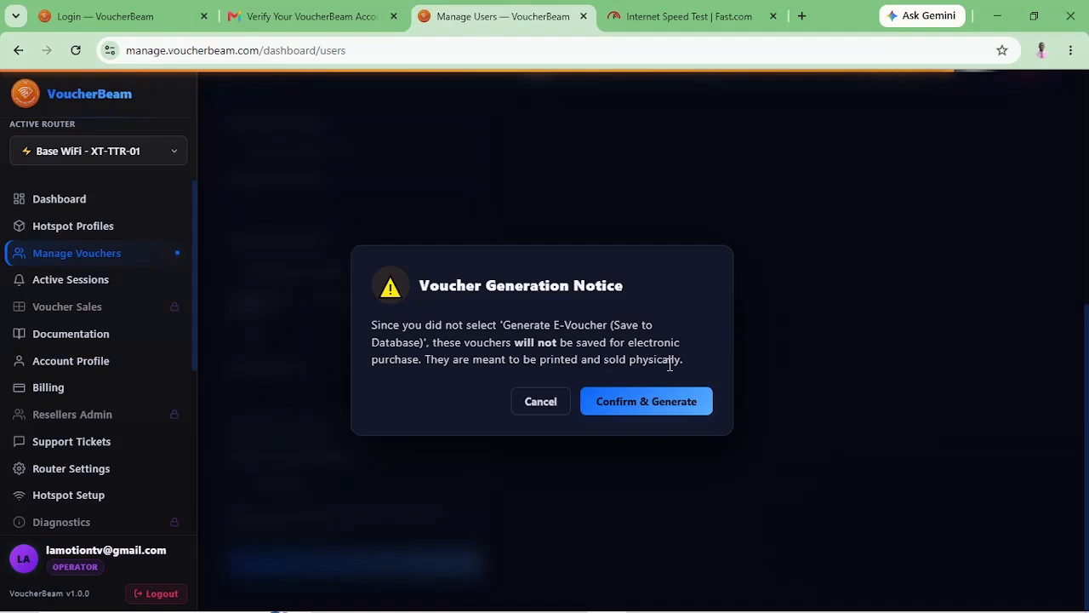
{"action": "left_click", "coordinate": [532, 401]}
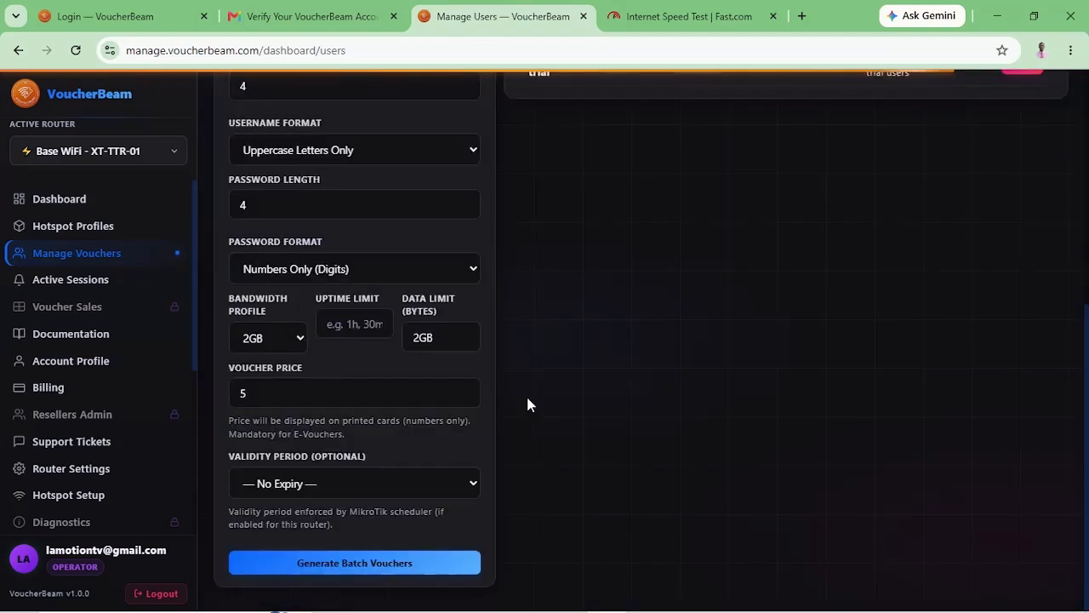
{"action": "scroll", "coordinate": [396, 241], "scroll_direction": "up", "scroll_amount": 5}
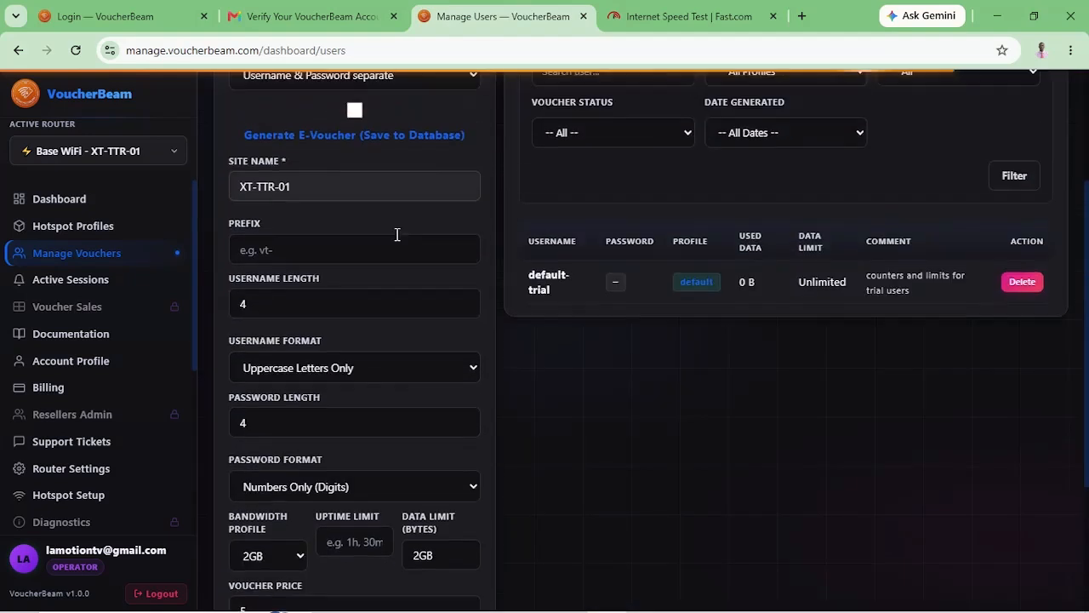
{"action": "scroll", "coordinate": [397, 234], "scroll_direction": "up", "scroll_amount": 1}
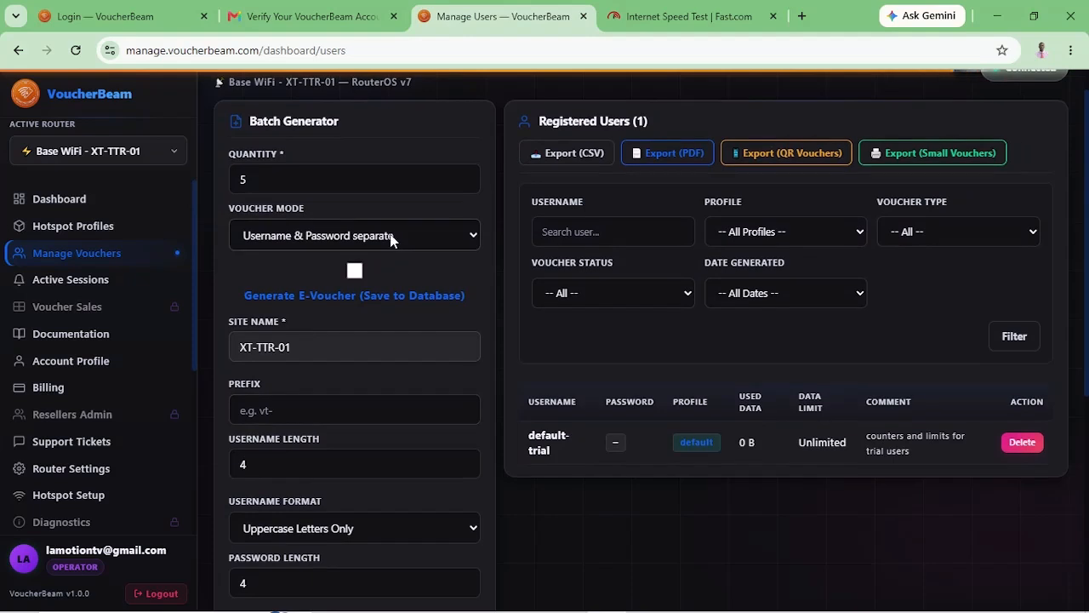
{"action": "left_click", "coordinate": [354, 272]}
{"action": "left_click", "coordinate": [355, 272]}
{"action": "scroll", "coordinate": [396, 389], "scroll_direction": "down", "scroll_amount": 2}
{"action": "scroll", "coordinate": [396, 389], "scroll_direction": "down", "scroll_amount": 1}
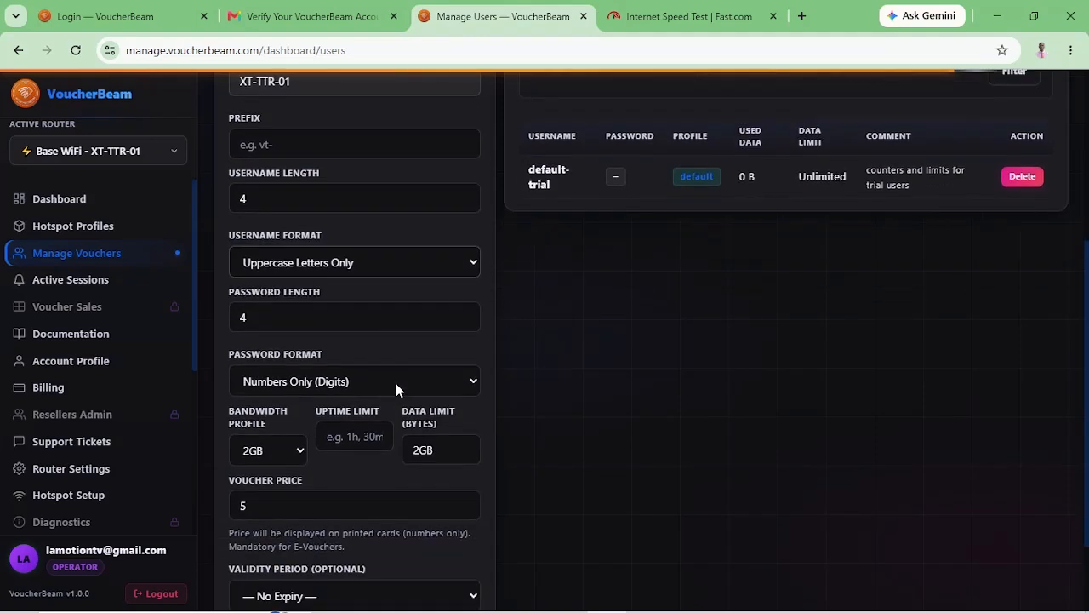
{"action": "scroll", "coordinate": [396, 390], "scroll_direction": "down", "scroll_amount": 1}
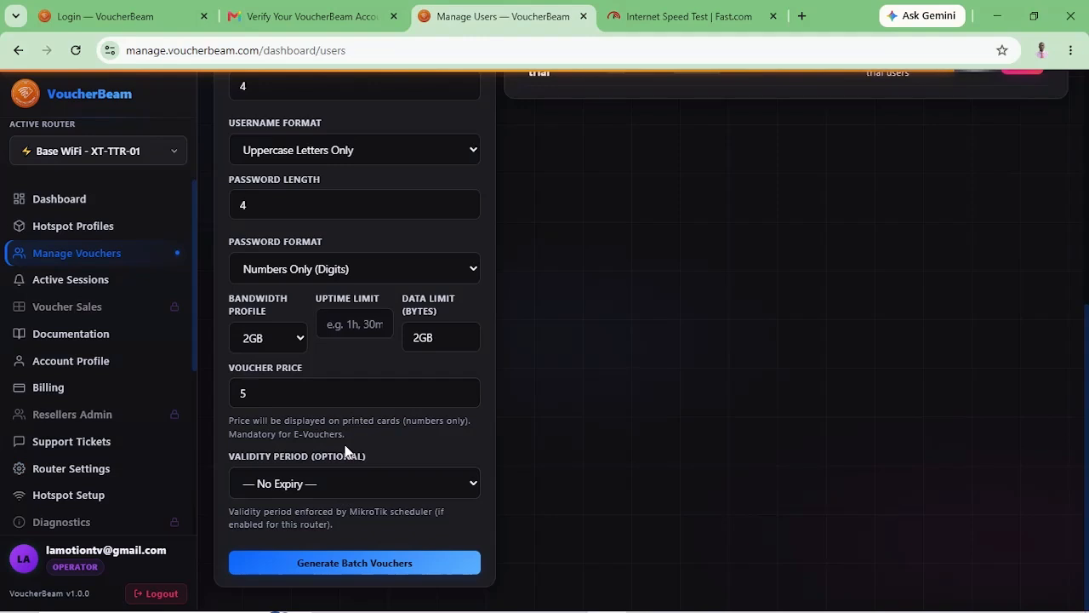
Generate and confirm the five 2GB vouchers priced 5.00, then check the Registered Users list.
{"action": "left_click", "coordinate": [332, 565]}
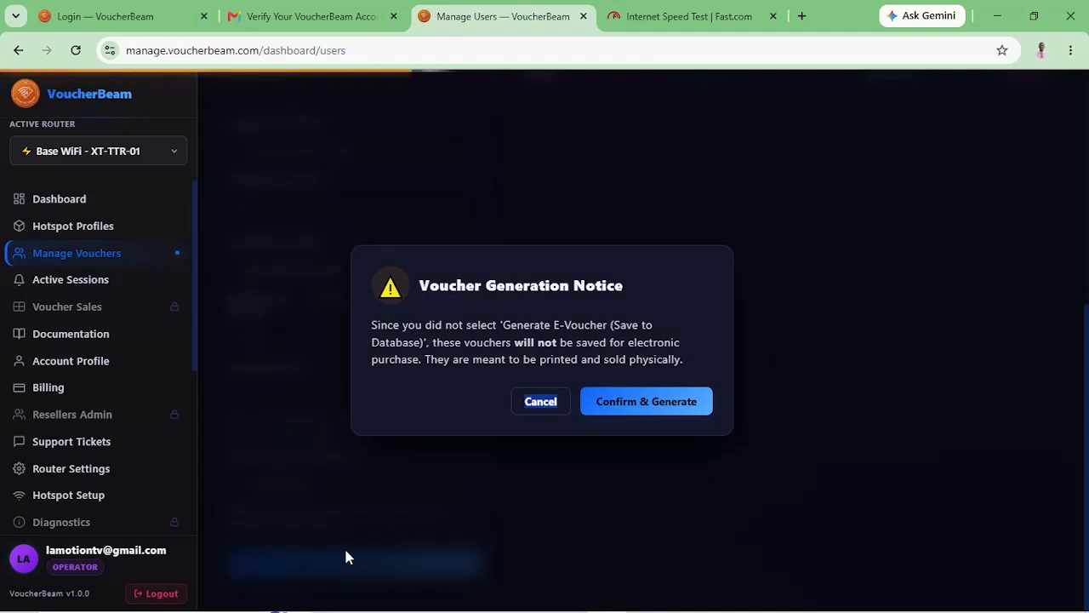
{"action": "left_click", "coordinate": [615, 423]}
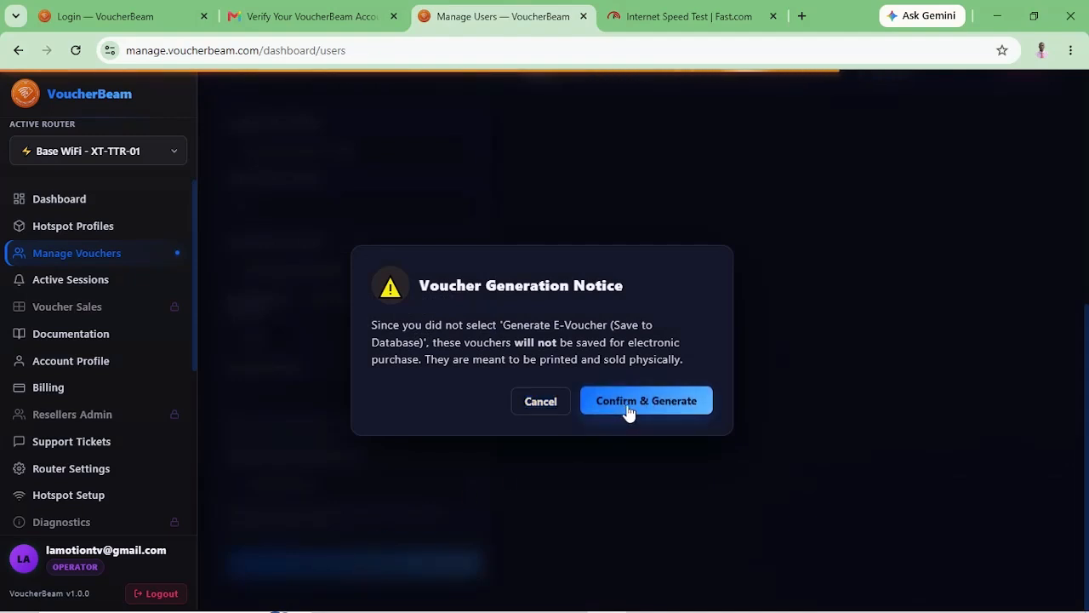
{"action": "left_click", "coordinate": [628, 411]}
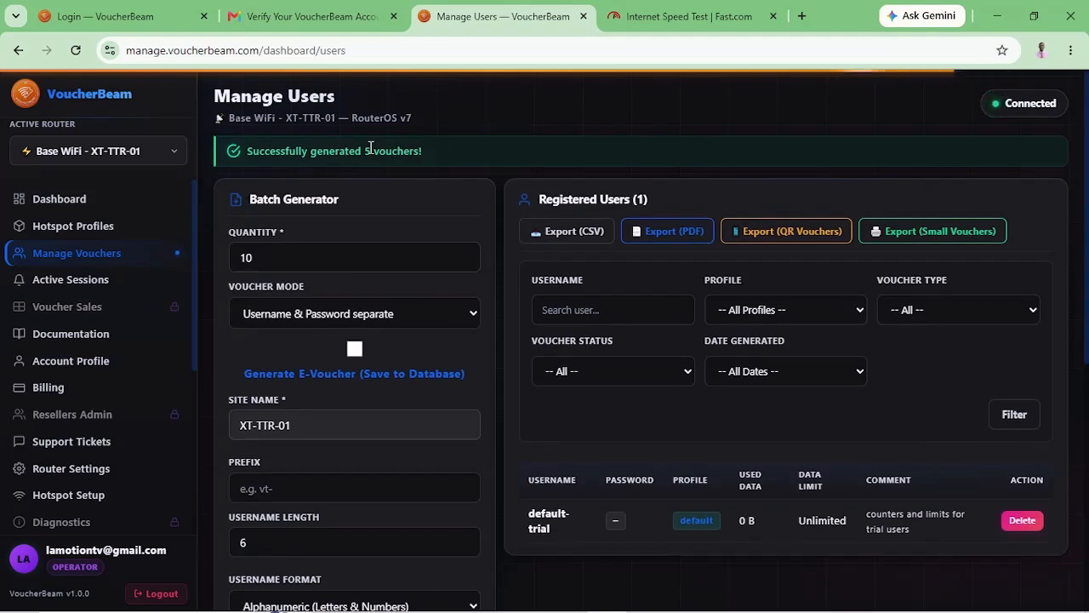
{"action": "scroll", "coordinate": [669, 459], "scroll_direction": "down", "scroll_amount": 3}
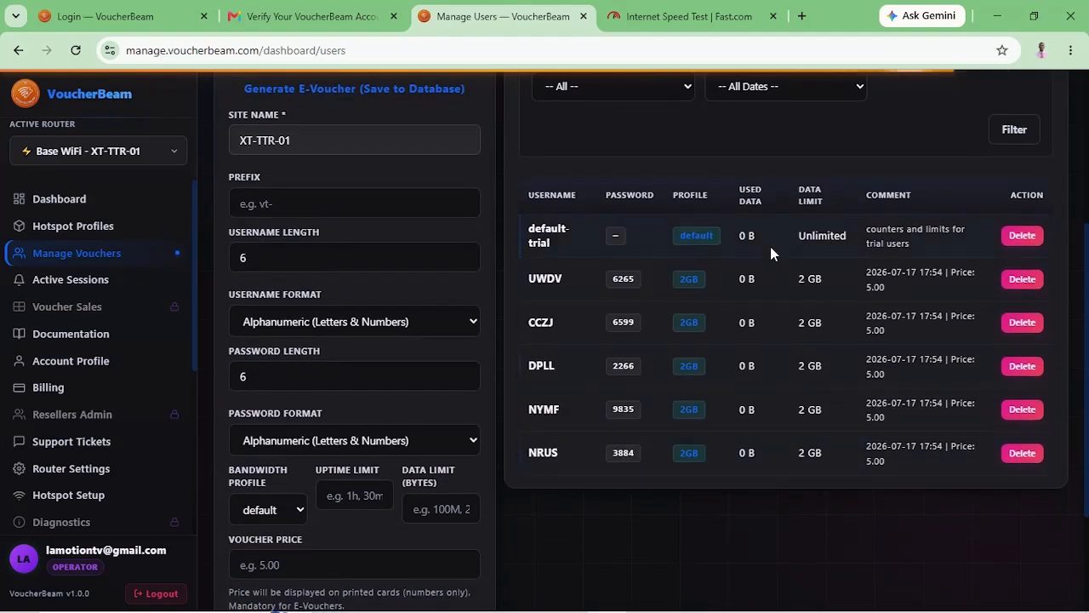
{"action": "scroll", "coordinate": [770, 246], "scroll_direction": "up", "scroll_amount": 3}
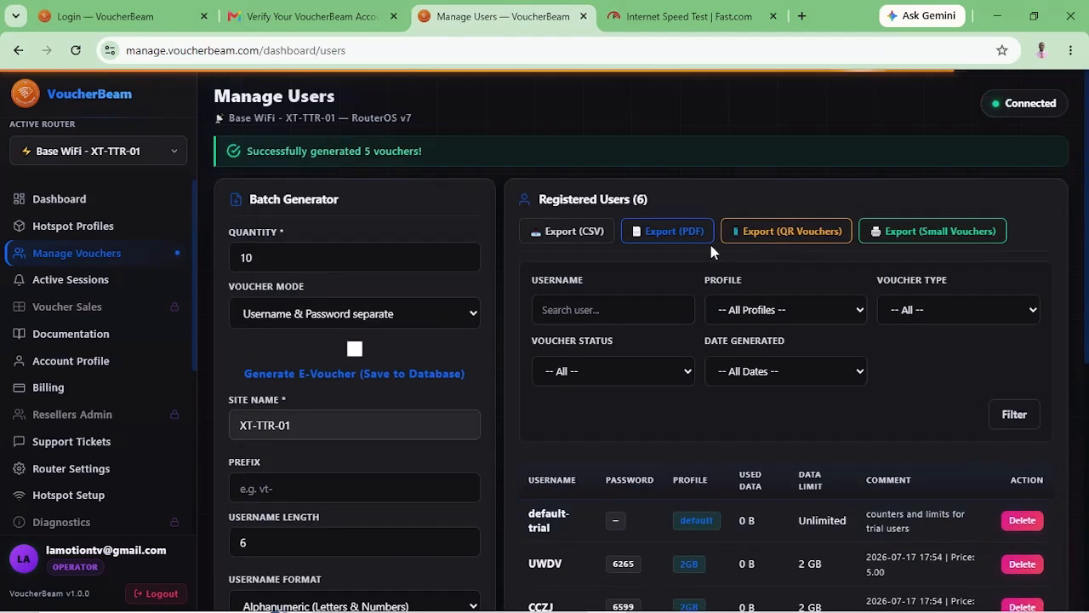
Export the QR voucher sheet, skip printing, and keep its 3-column layout.
{"action": "left_click", "coordinate": [788, 234]}
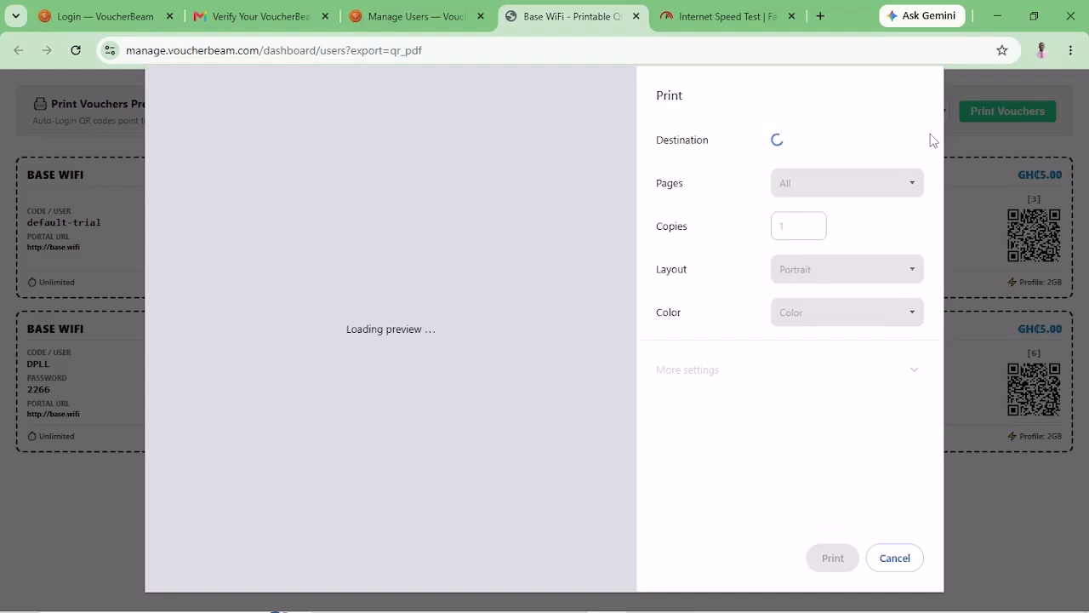
{"action": "left_click", "coordinate": [894, 558]}
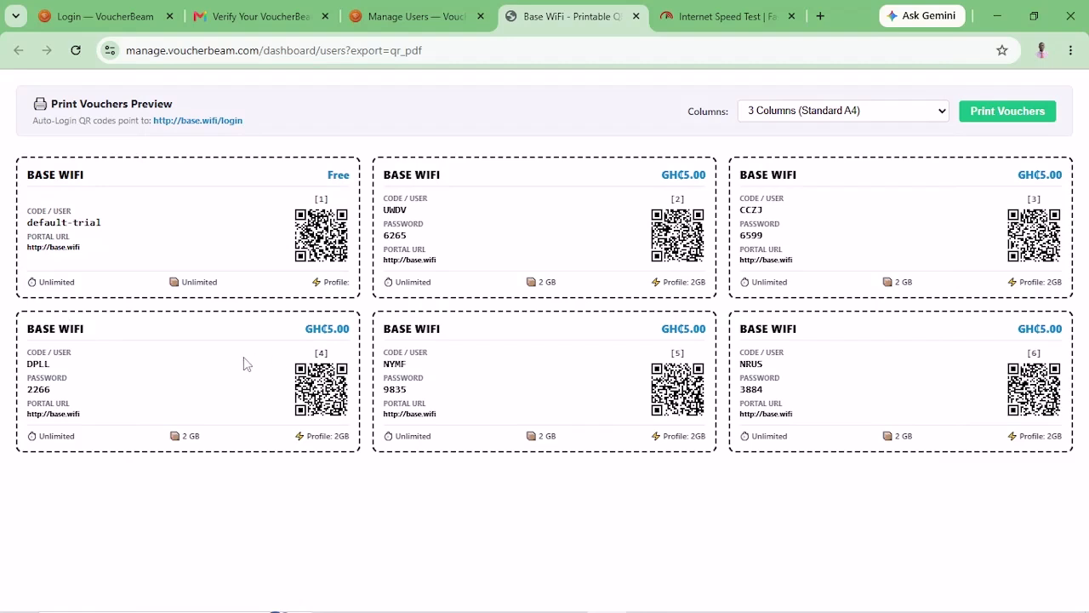
{"action": "left_click", "coordinate": [908, 119]}
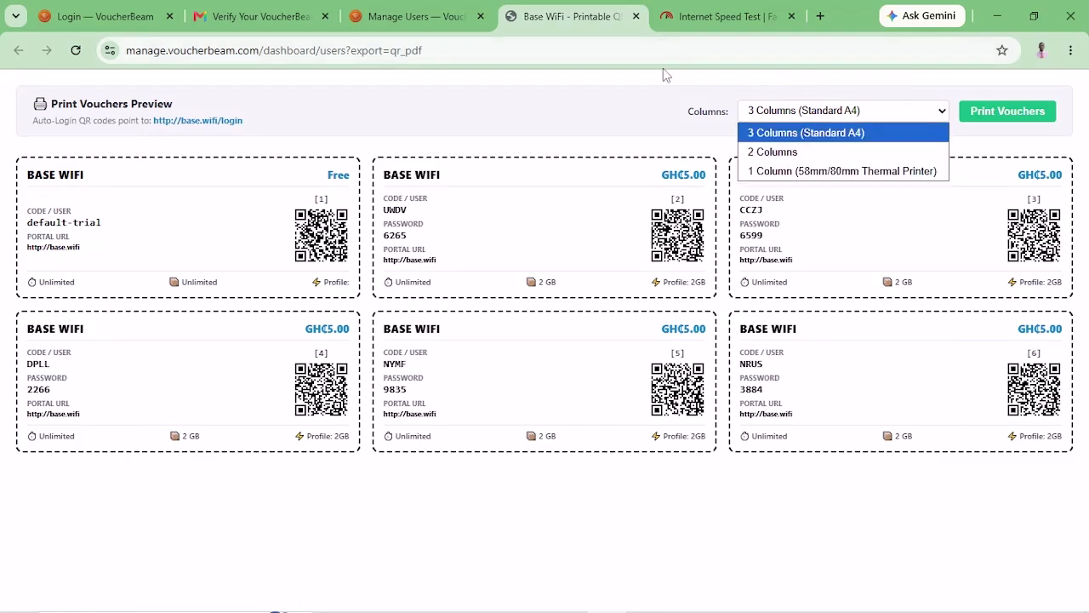
{"action": "left_click", "coordinate": [596, 96]}
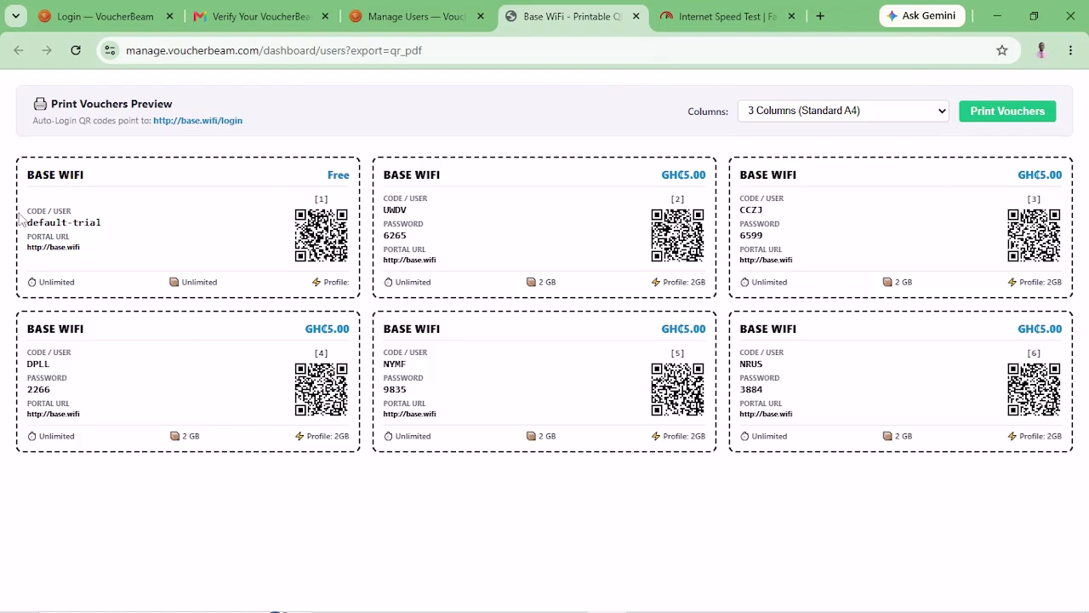
From Manage Users, export the Small Vouchers sheet and cancel its print dialog.
{"action": "left_click", "coordinate": [423, 24]}
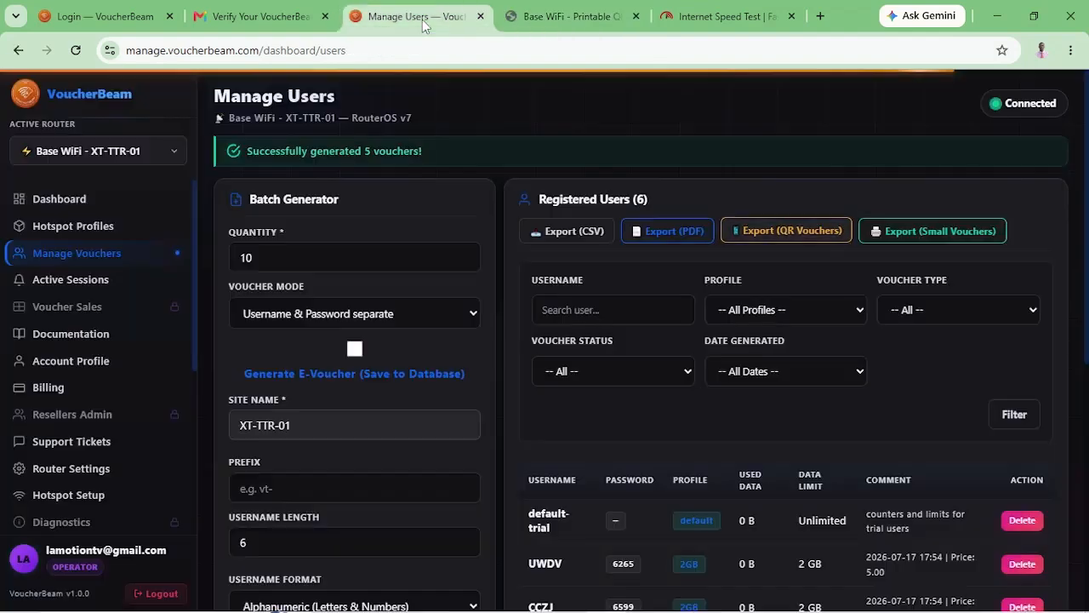
{"action": "left_click", "coordinate": [941, 234]}
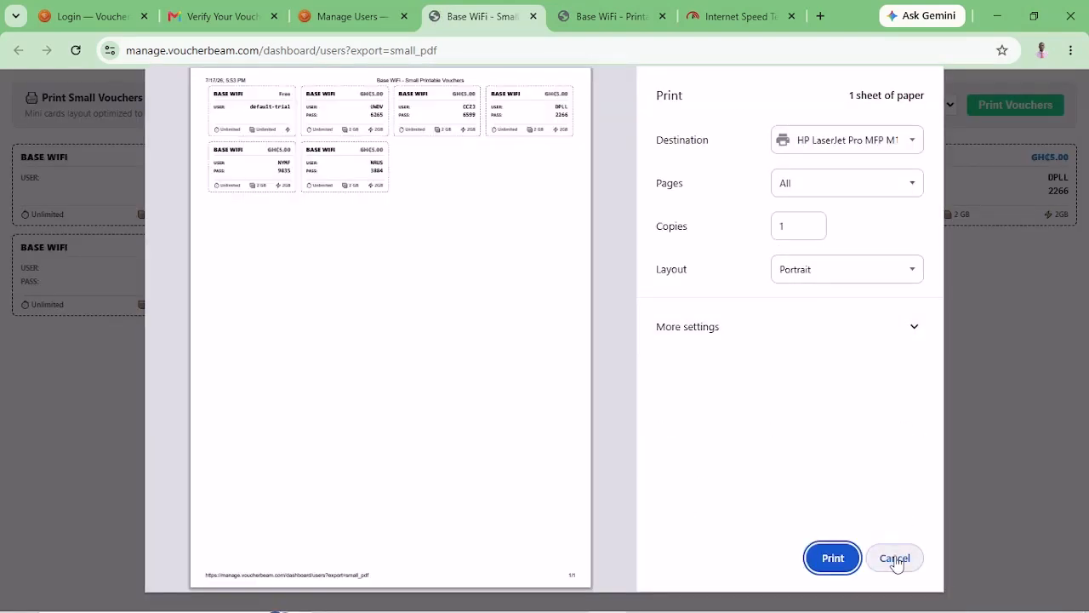
{"action": "left_click", "coordinate": [895, 560]}
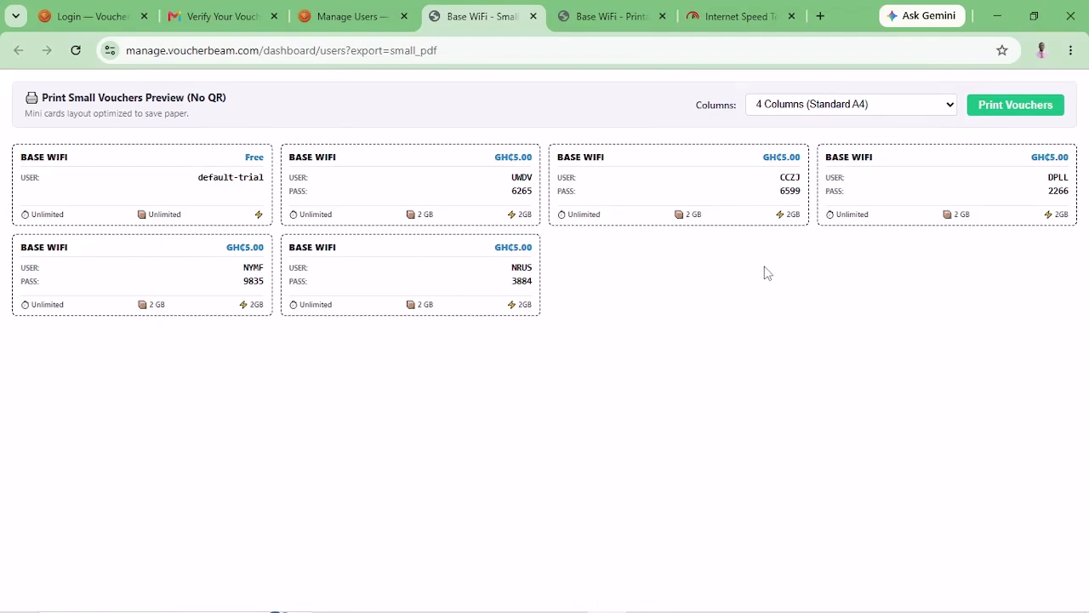
Keep the compact sheet at 4 Columns (Standard A4) and return to Manage Users.
{"action": "left_click", "coordinate": [868, 107]}
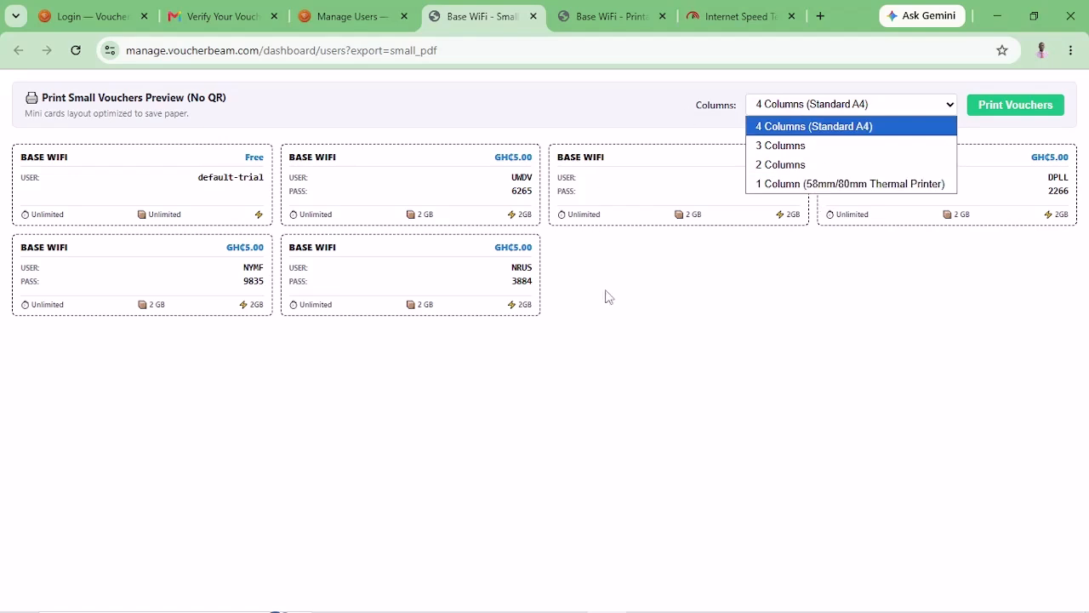
{"action": "left_click", "coordinate": [666, 437]}
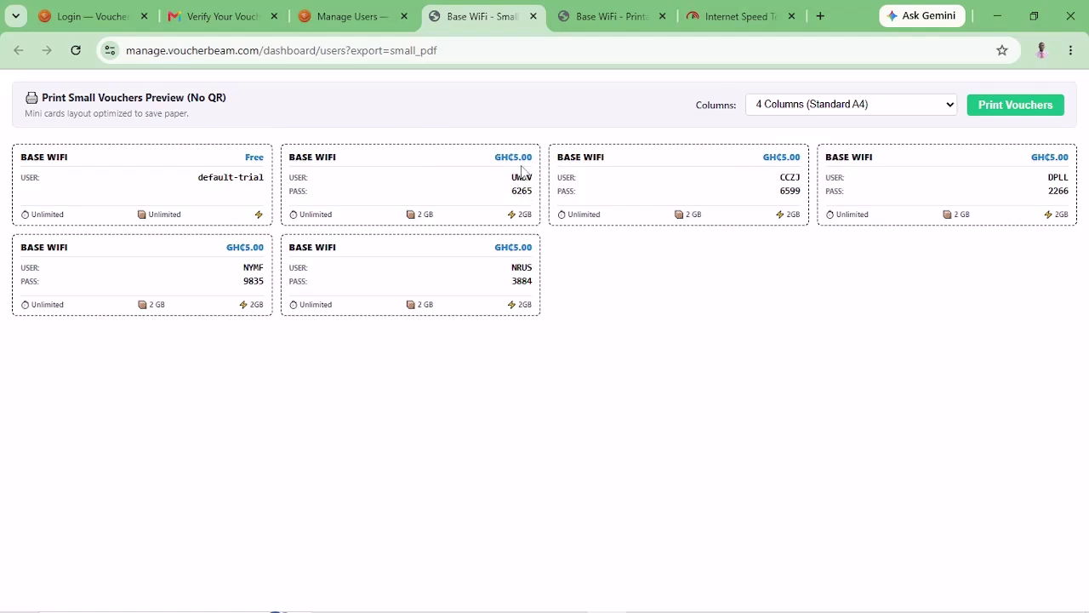
{"action": "left_click", "coordinate": [348, 19]}
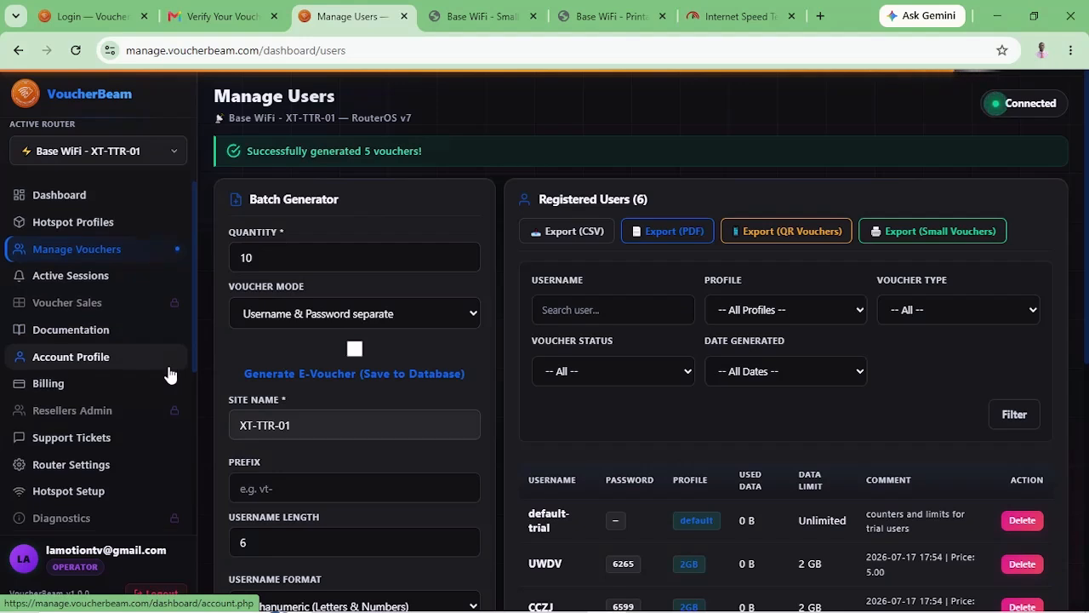
Open Additional Settings from the sidebar and view its Feature Locked notice.
{"action": "scroll", "coordinate": [171, 372], "scroll_direction": "down", "scroll_amount": 2}
{"action": "scroll", "coordinate": [171, 375], "scroll_direction": "down", "scroll_amount": 1}
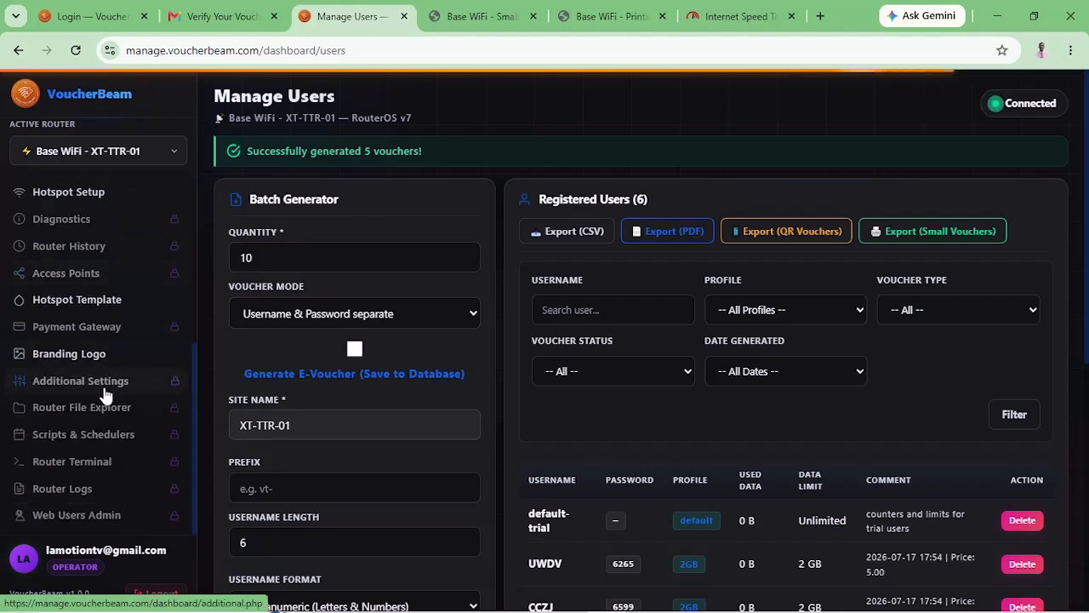
{"action": "left_click", "coordinate": [54, 391]}
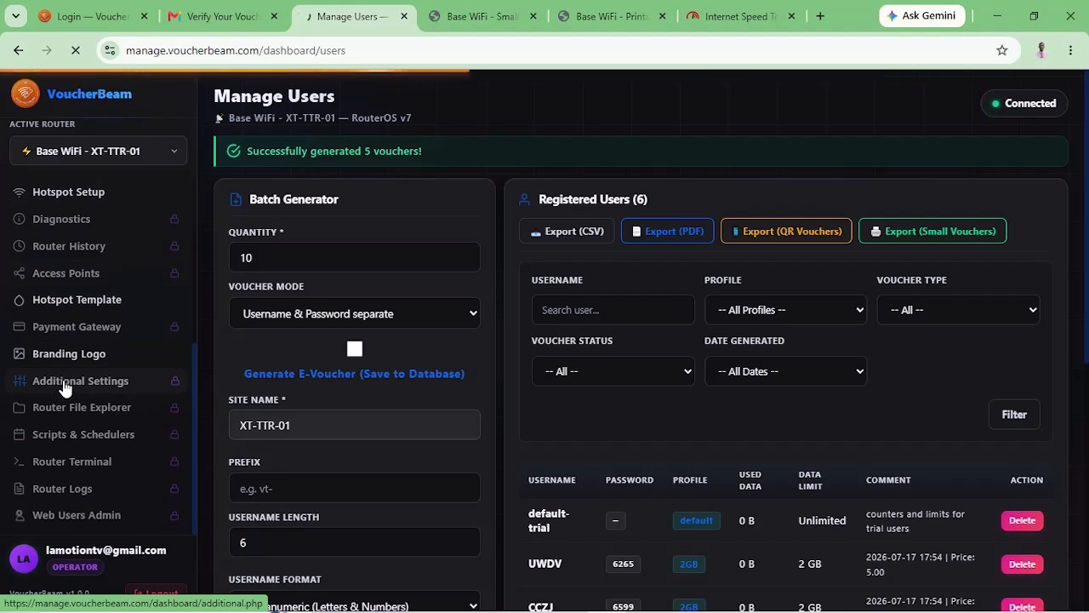
{"action": "left_click", "coordinate": [129, 383]}
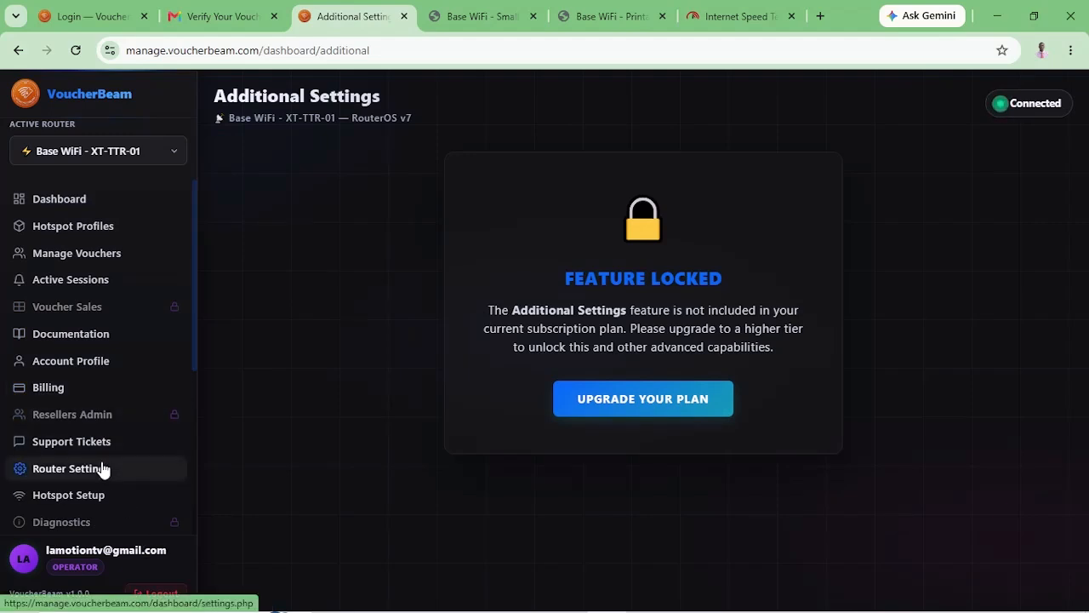
{"action": "scroll", "coordinate": [102, 469], "scroll_direction": "down", "scroll_amount": 3}
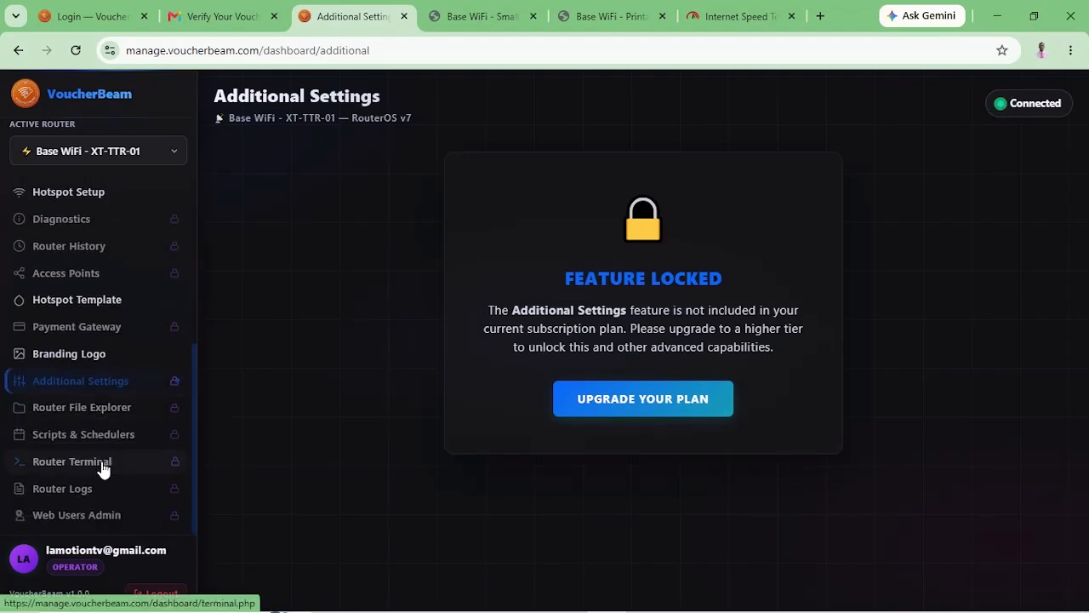
{"action": "scroll", "coordinate": [158, 243], "scroll_direction": "up", "scroll_amount": 4}
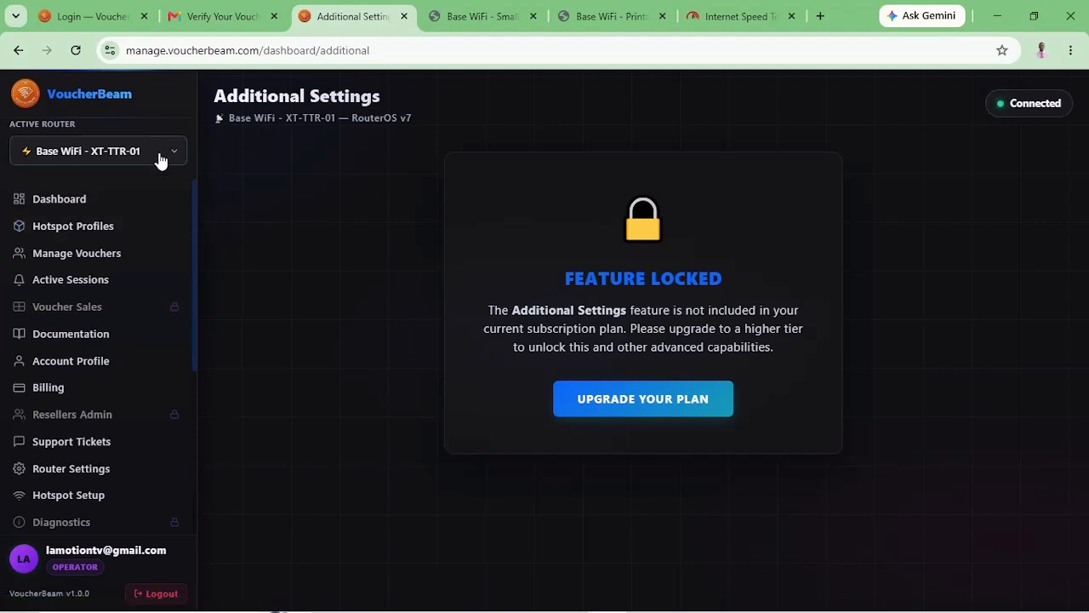
Show the router Dashboard with 6 registered users and RB951Ui-2HnD hardware details.
{"action": "left_click", "coordinate": [62, 203]}
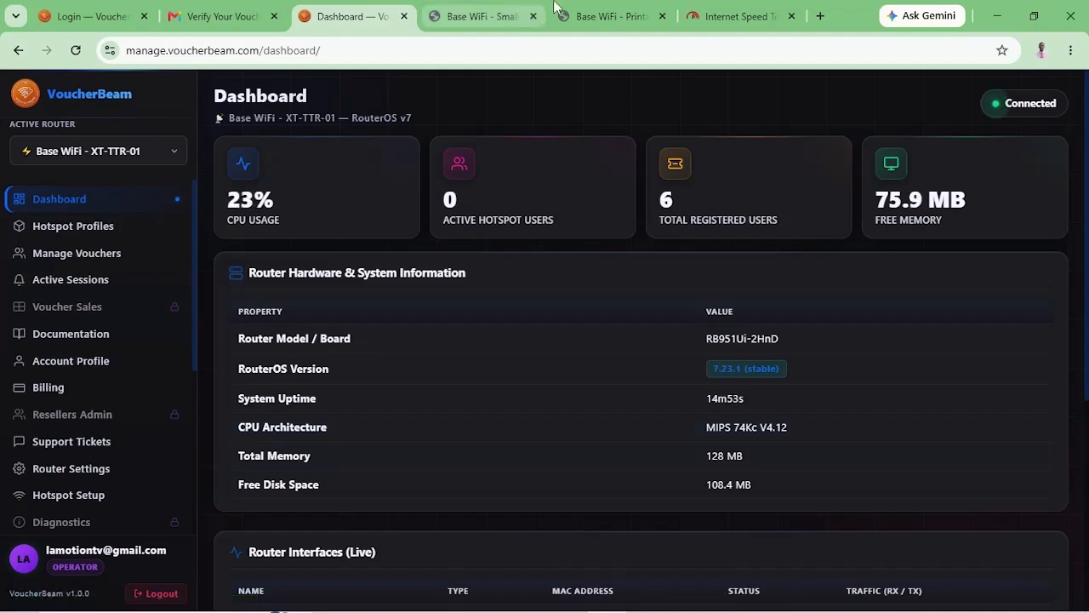
Return to the Base WiFi - Small voucher sheet and zoom in two steps.
{"action": "left_click", "coordinate": [493, 17]}
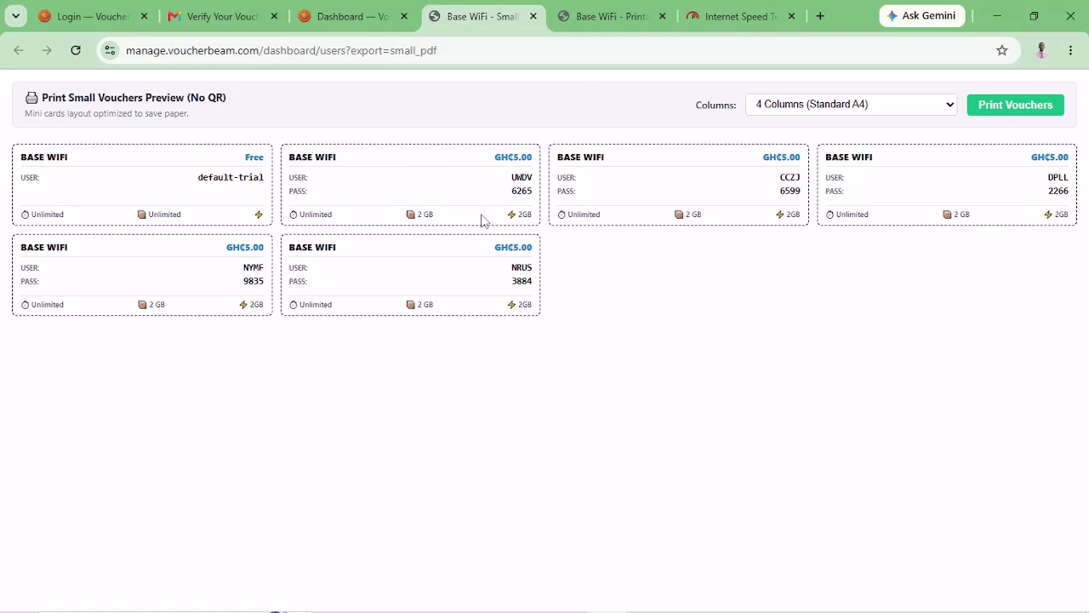
{"action": "key", "text": "ctrl+plus"}
{"action": "key", "text": "ctrl+plus"}
{"action": "key", "text": "ctrl+plus"}
{"action": "key", "text": "ctrl+plus"}
{"action": "key", "text": "ctrl+plus"}
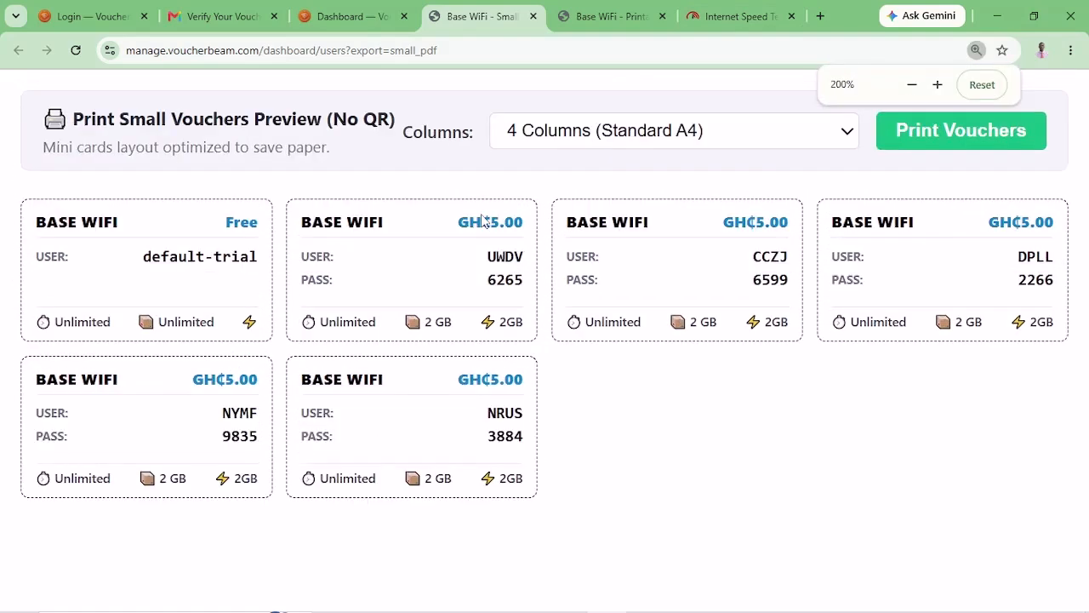
{"action": "key", "text": "ctrl+plus"}
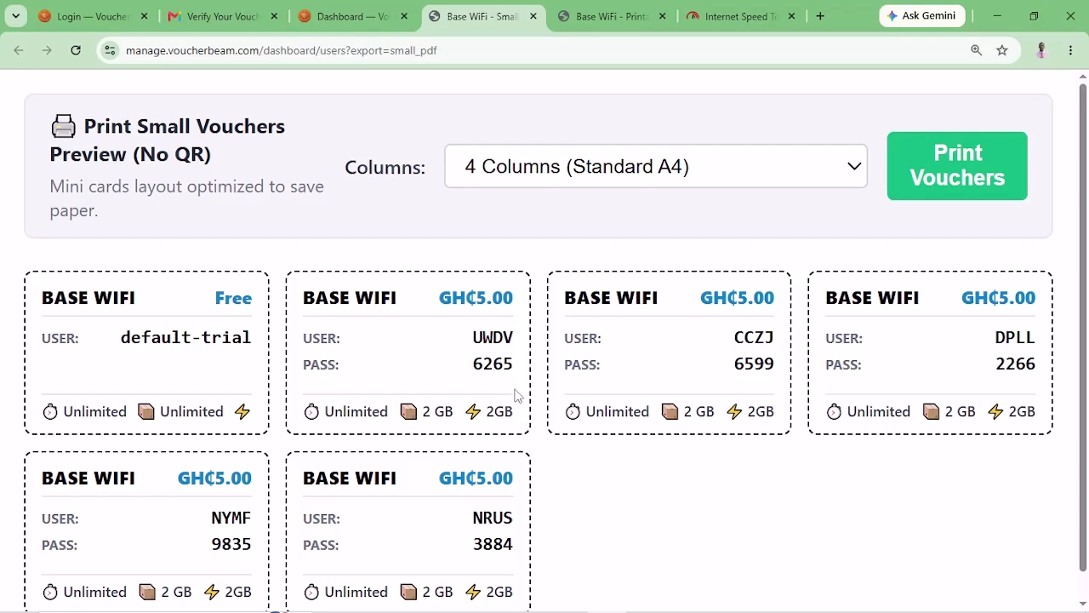
Switch to the Dashboard tab, zoom out to reveal the interfaces table, then zoom back in.
{"action": "left_click", "coordinate": [351, 19]}
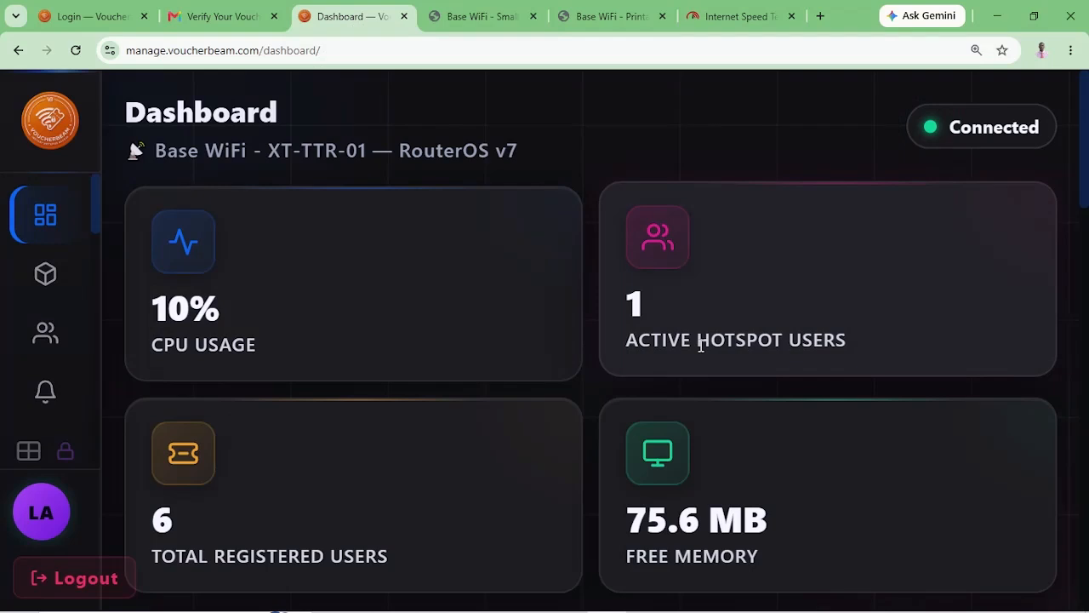
{"action": "key", "text": "ctrl+minus"}
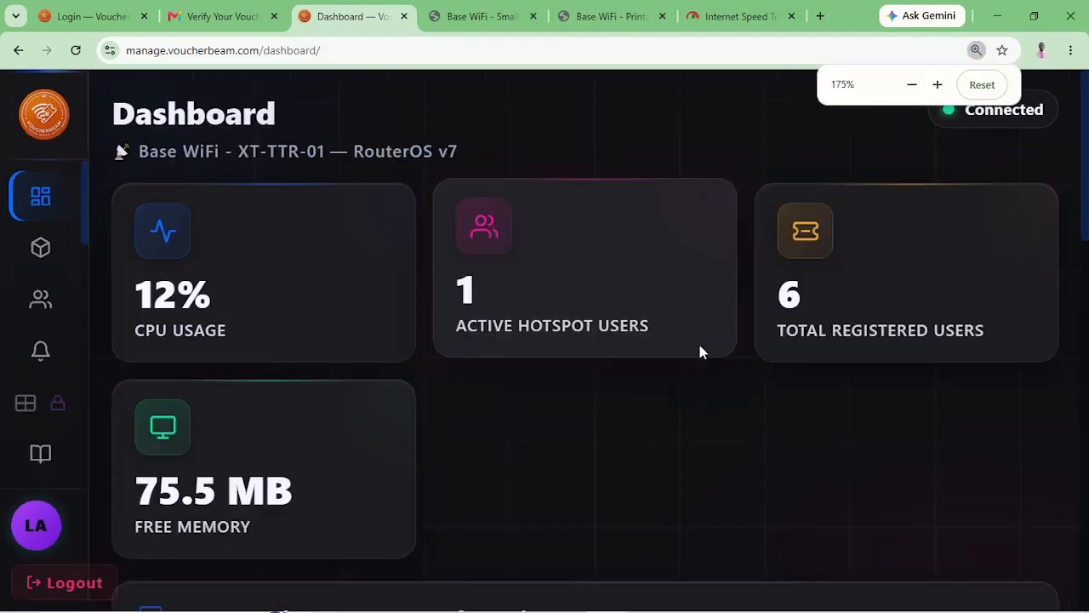
{"action": "key", "text": "ctrl+minus"}
{"action": "key", "text": "ctrl+minus"}
{"action": "key", "text": "ctrl+minus"}
{"action": "key", "text": "ctrl+minus"}
{"action": "key", "text": "ctrl+minus"}
{"action": "key", "text": "ctrl+minus"}
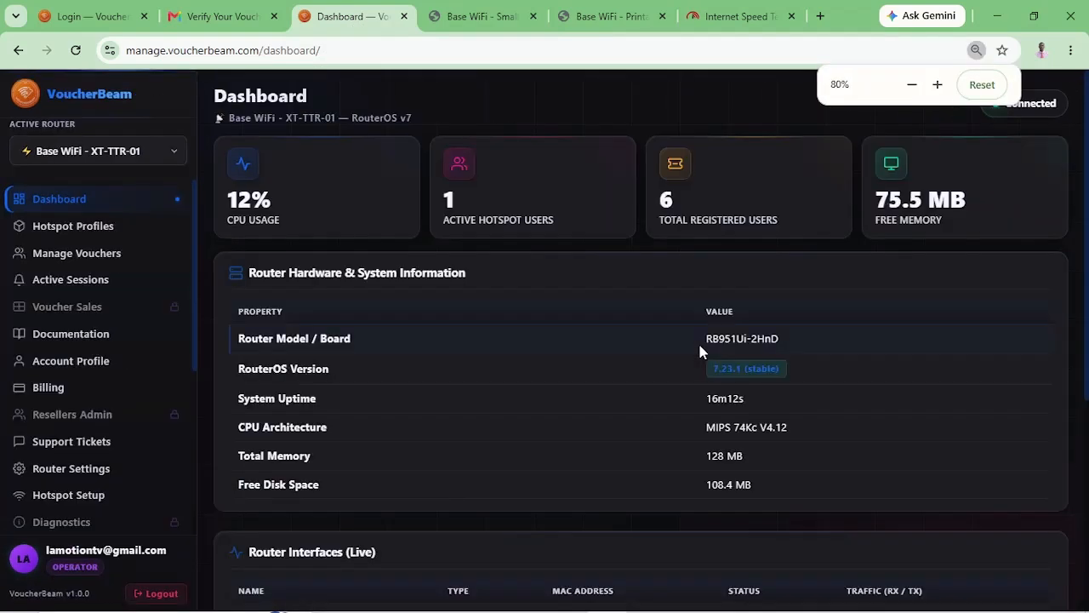
{"action": "key", "text": "ctrl+minus"}
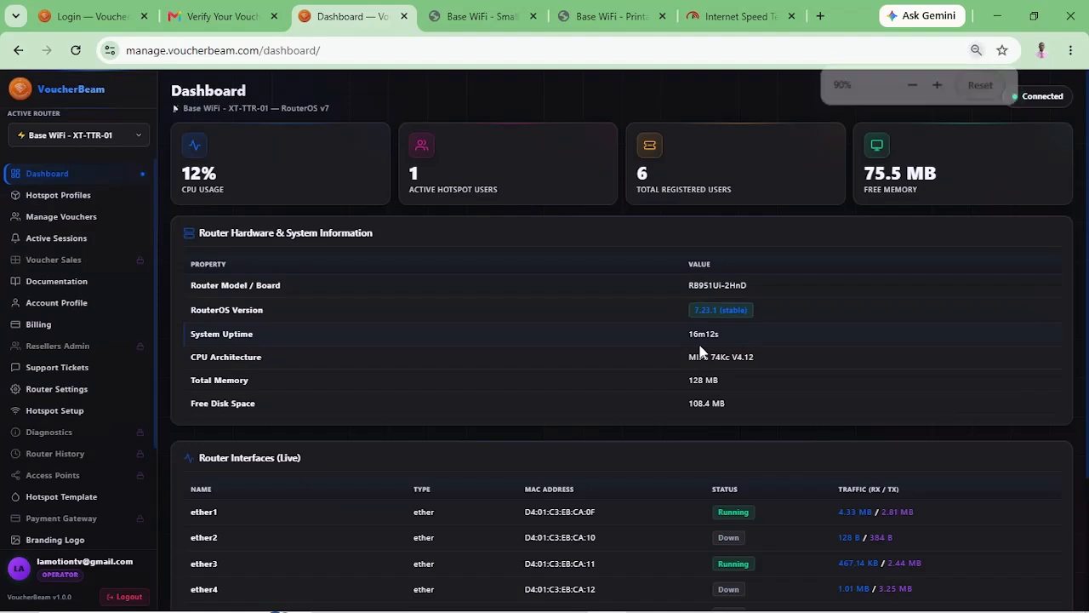
{"action": "key", "text": "ctrl+plus"}
{"action": "key", "text": "ctrl+plus"}
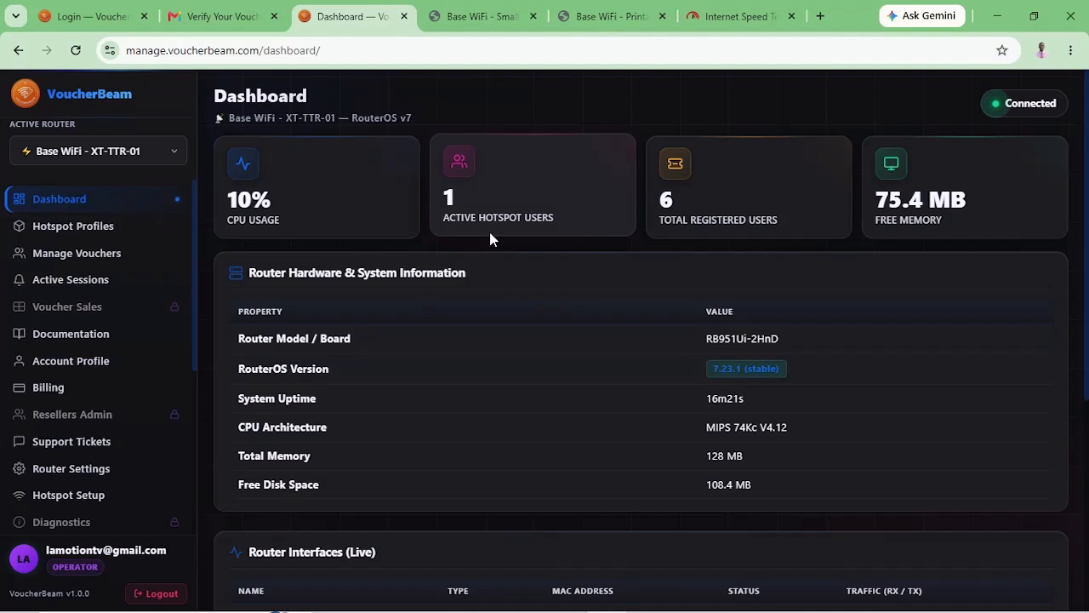
{"action": "scroll", "coordinate": [489, 233], "scroll_direction": "down", "scroll_amount": 1}
{"action": "scroll", "coordinate": [490, 240], "scroll_direction": "up", "scroll_amount": 1}
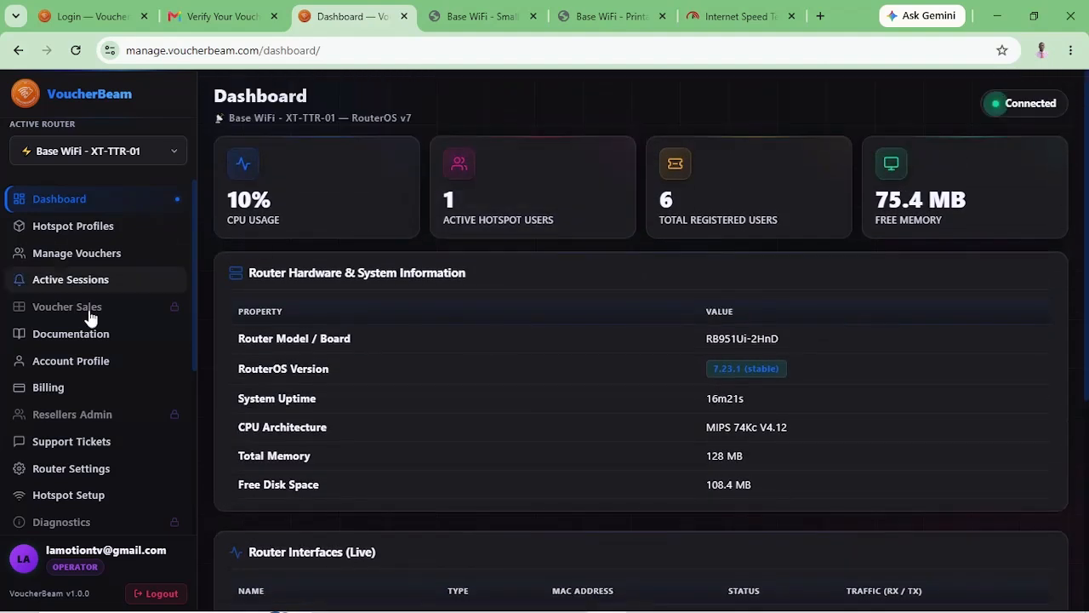
Show Active Sessions, listing one voucher user with 7.06 MB downloaded and 901.72 KB uploaded.
{"action": "left_click", "coordinate": [76, 284]}
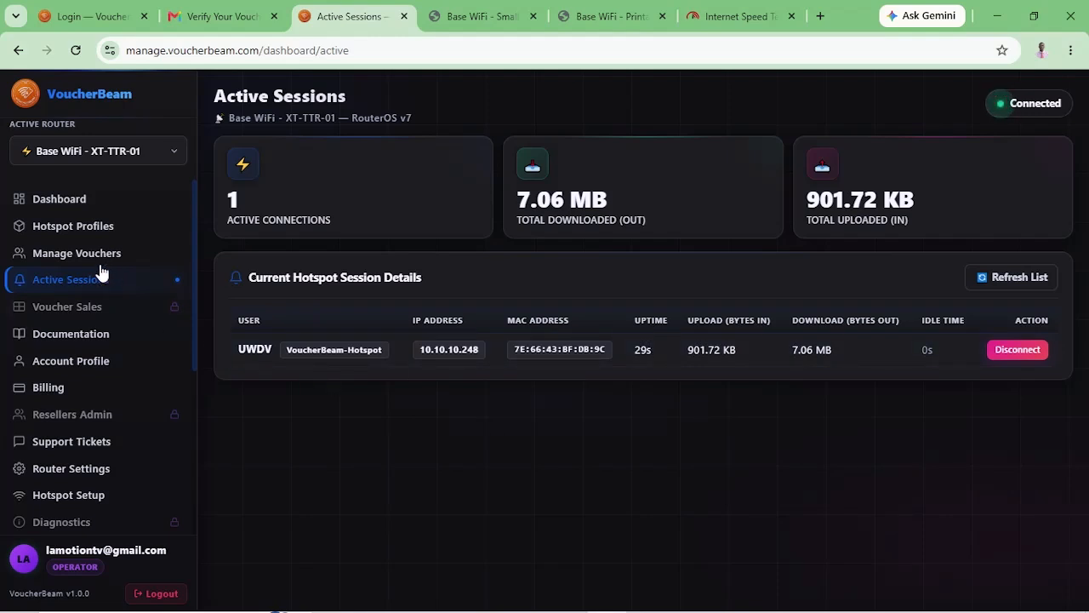
{"action": "scroll", "coordinate": [105, 391], "scroll_direction": "down", "scroll_amount": 1}
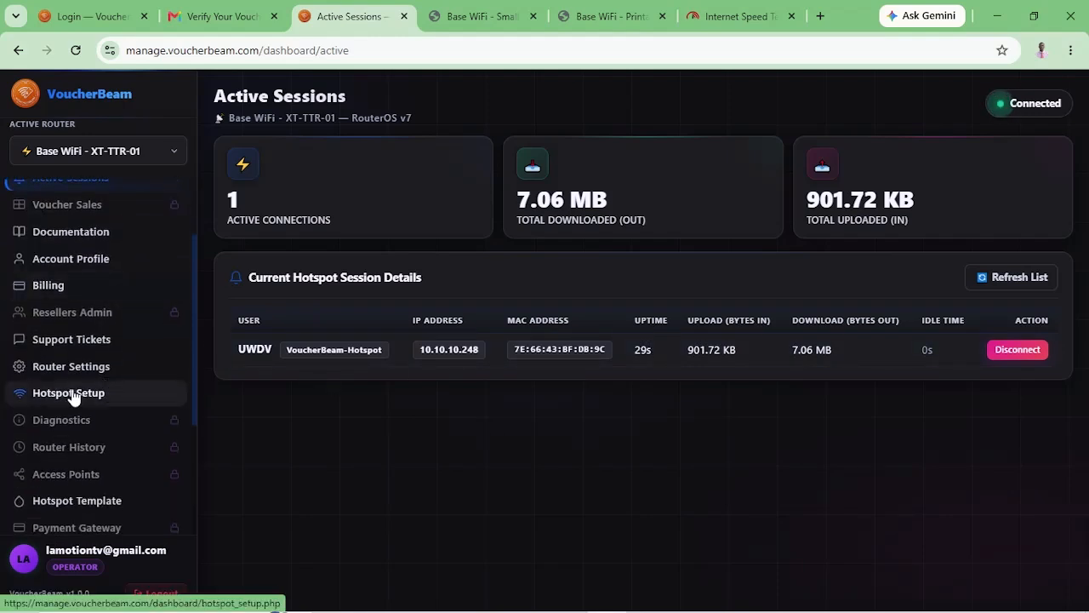
{"action": "scroll", "coordinate": [80, 467], "scroll_direction": "down", "scroll_amount": 2}
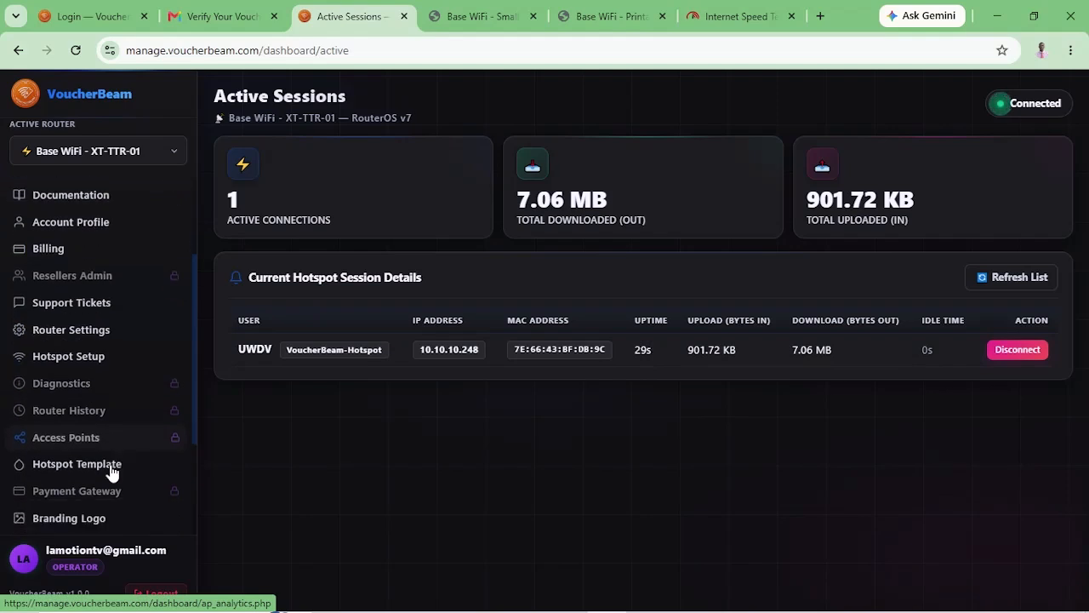
Preview the Base WiFi login page design from the Hotspot Template editor.
{"action": "left_click", "coordinate": [107, 419]}
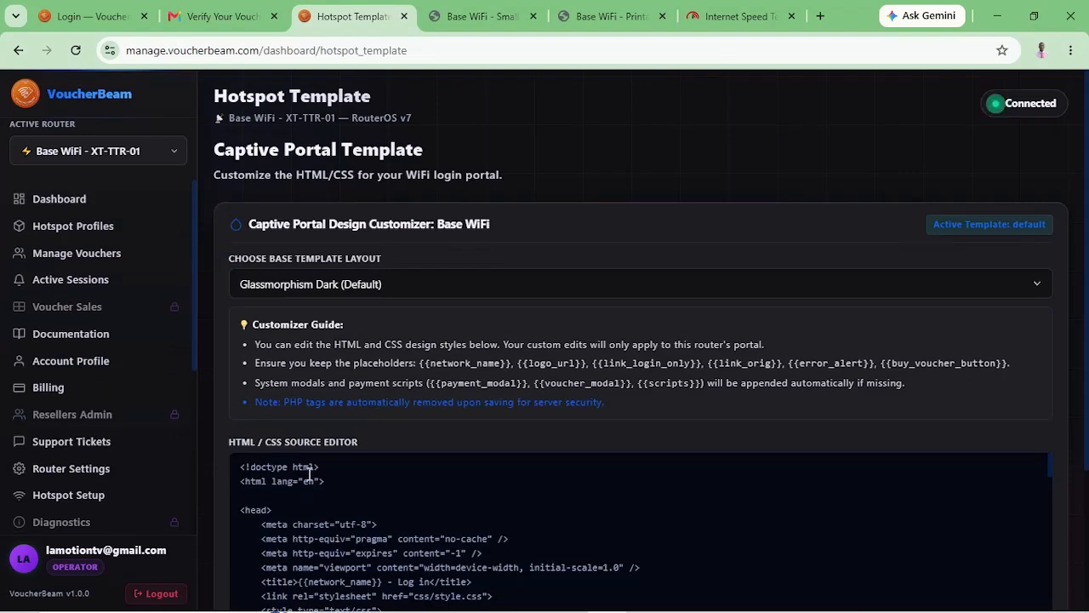
{"action": "scroll", "coordinate": [421, 417], "scroll_direction": "down", "scroll_amount": 2}
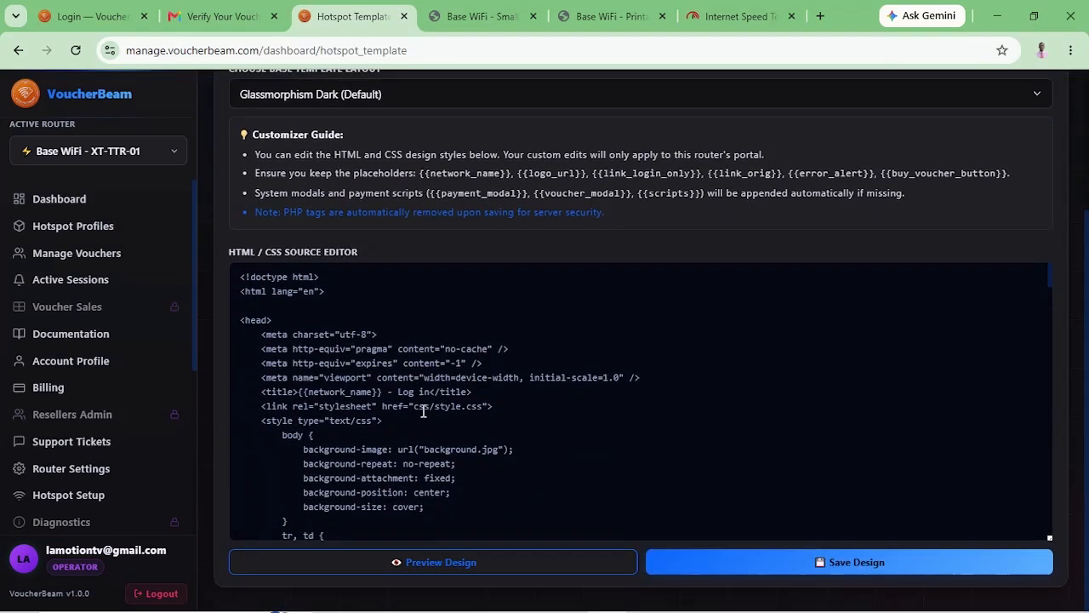
{"action": "left_click", "coordinate": [451, 561]}
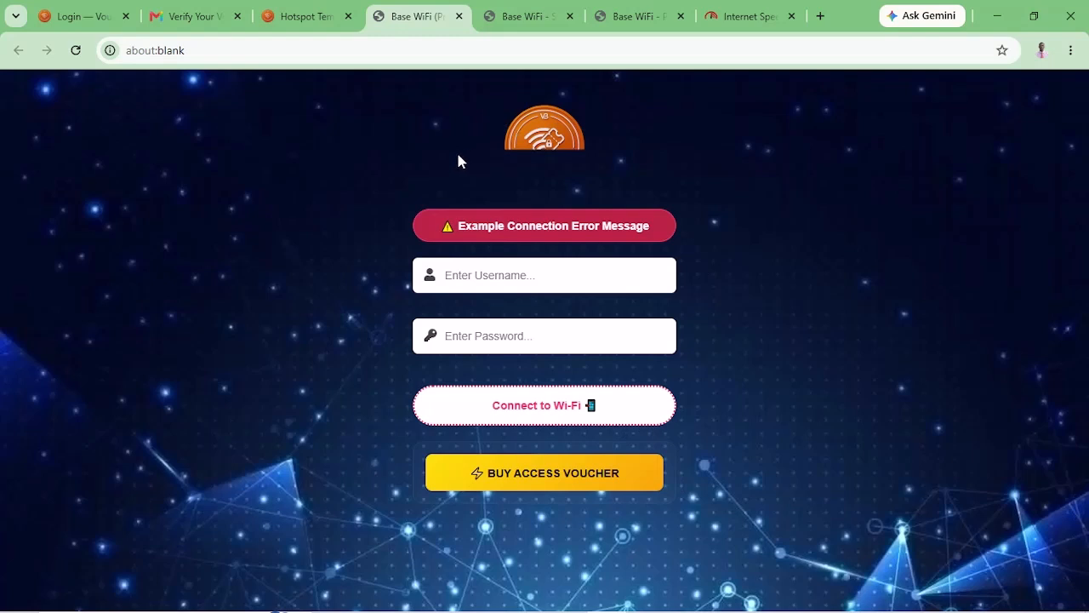
Go back to the template editor tab and open the Branding Logo settings.
{"action": "left_click", "coordinate": [312, 19]}
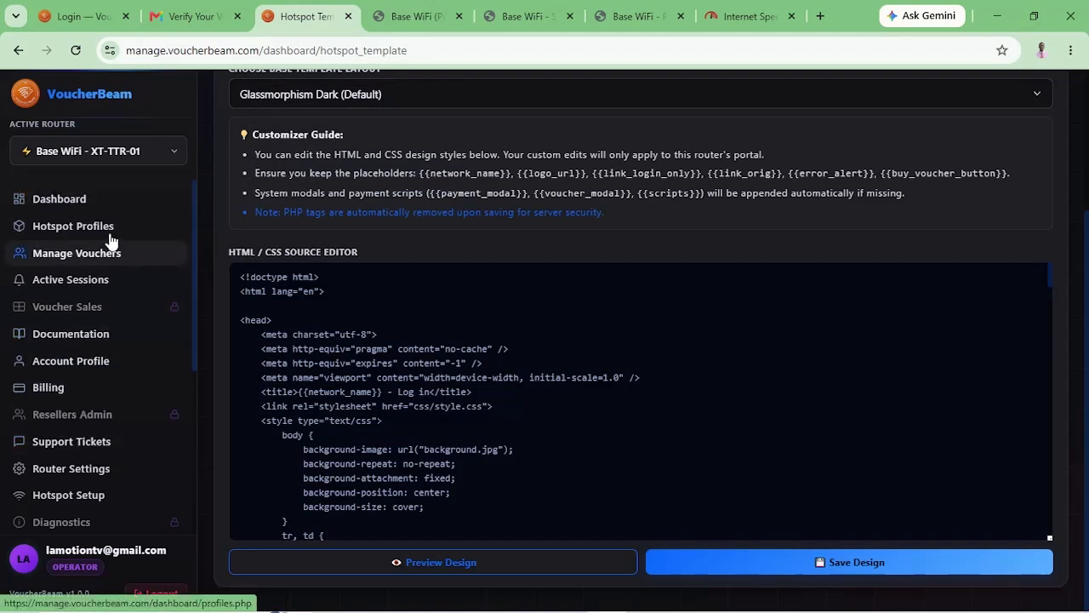
{"action": "scroll", "coordinate": [109, 237], "scroll_direction": "up", "scroll_amount": 3}
{"action": "scroll", "coordinate": [109, 237], "scroll_direction": "down", "scroll_amount": 1}
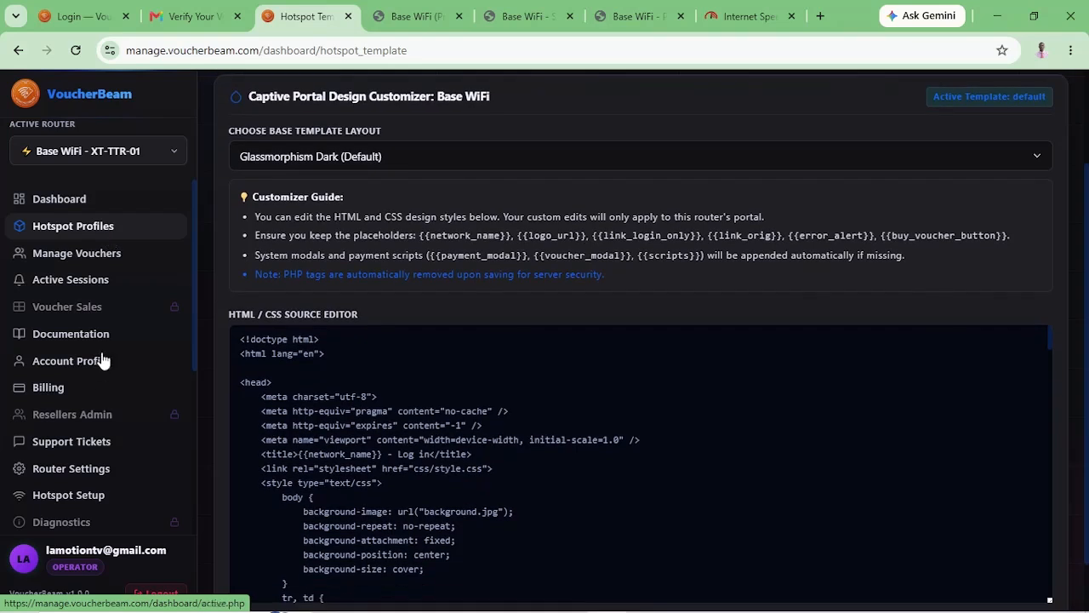
{"action": "scroll", "coordinate": [100, 391], "scroll_direction": "down", "scroll_amount": 3}
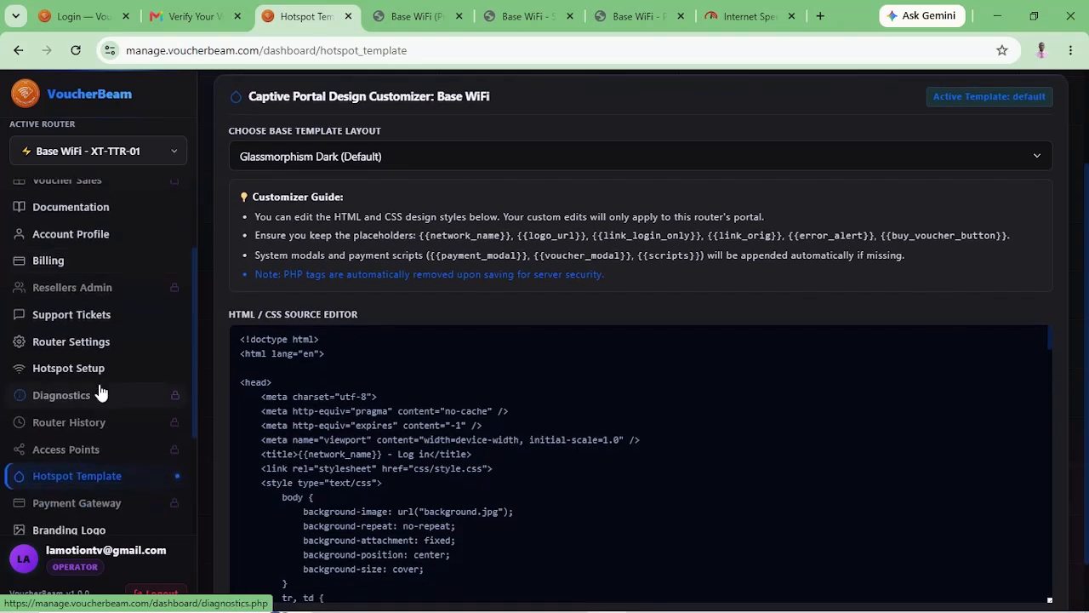
{"action": "scroll", "coordinate": [98, 391], "scroll_direction": "down", "scroll_amount": 4}
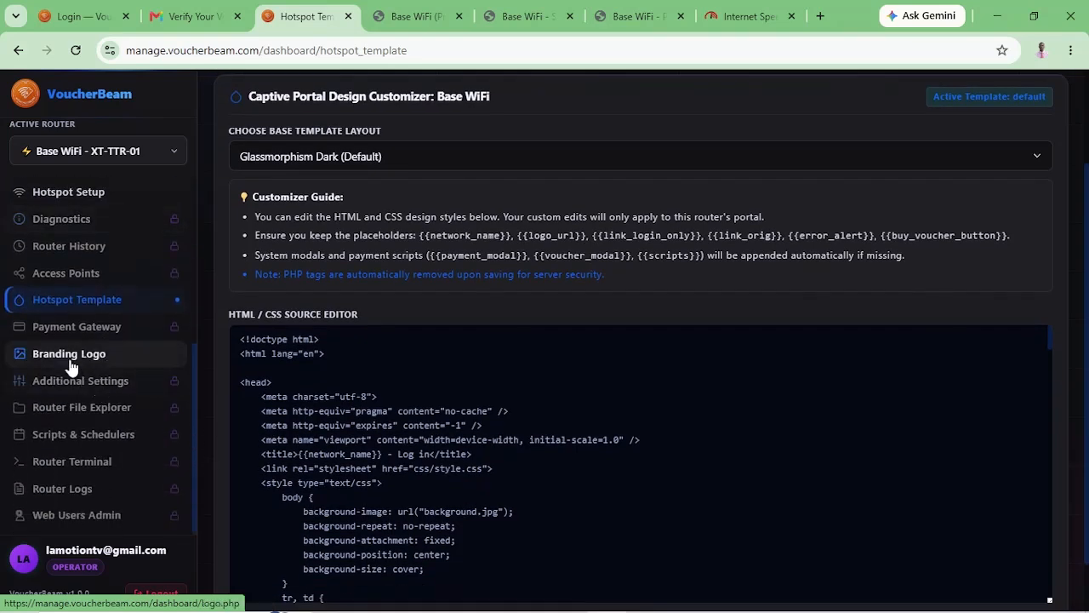
{"action": "left_click", "coordinate": [69, 363]}
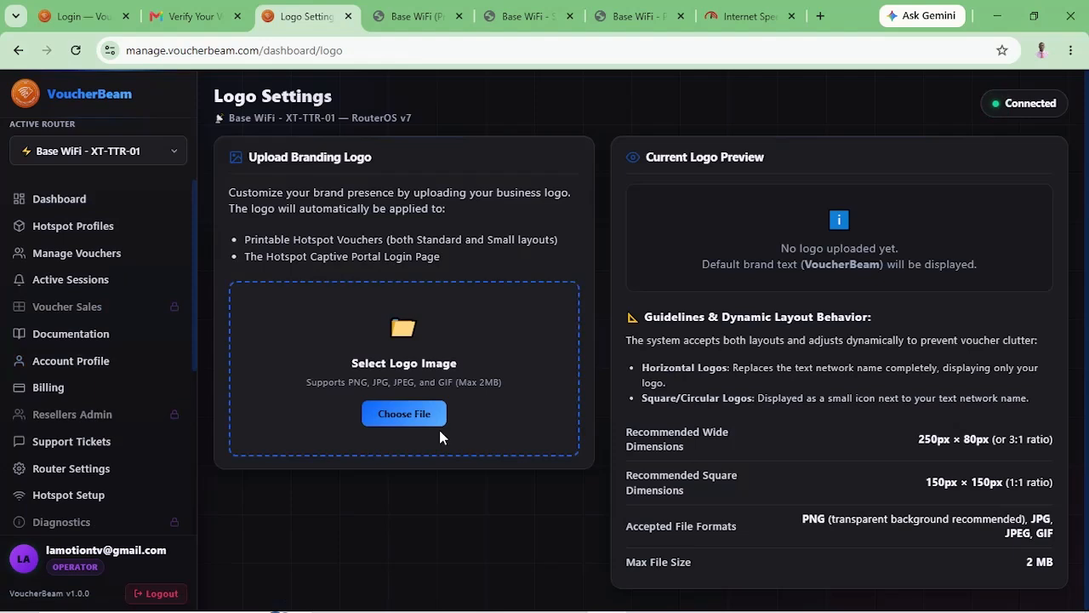
Browse for a logo image, then cancel the file picker without uploading one.
{"action": "left_click", "coordinate": [388, 432]}
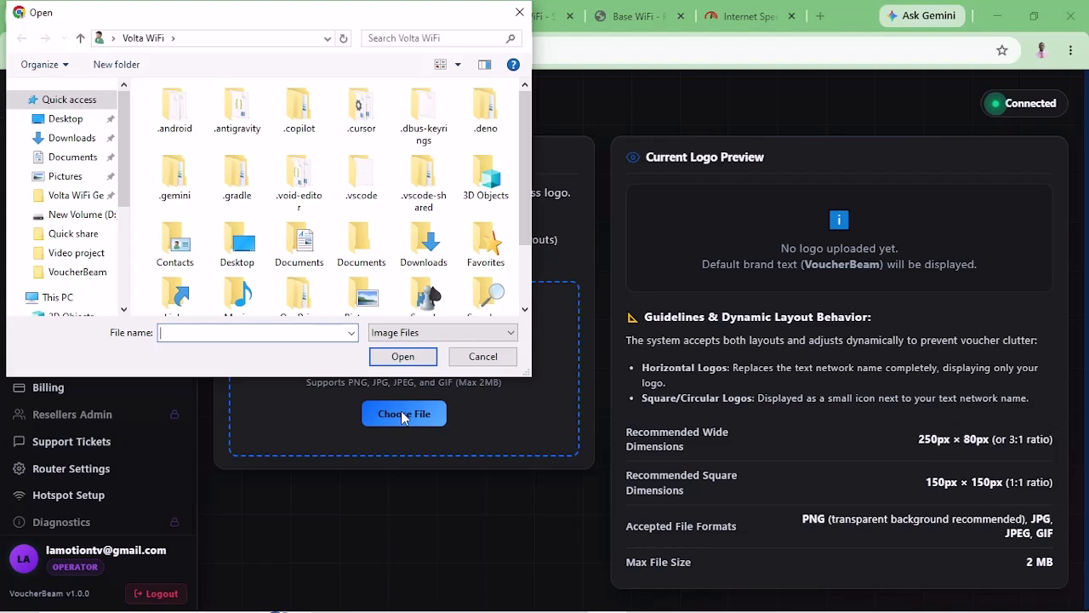
{"action": "left_click", "coordinate": [518, 15]}
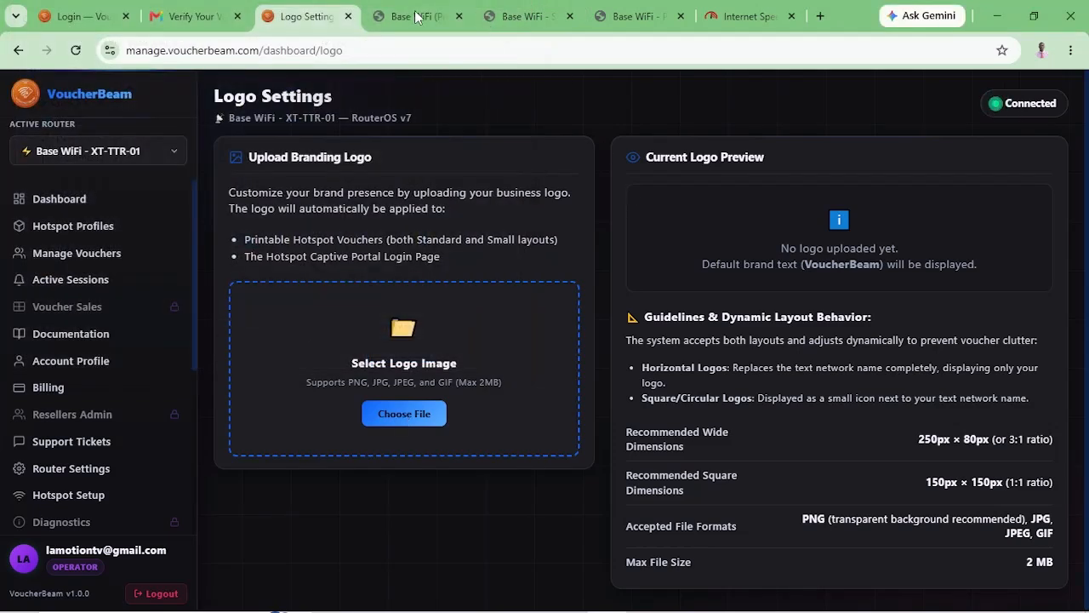
{"action": "left_click", "coordinate": [419, 17]}
{"action": "left_click", "coordinate": [516, 17]}
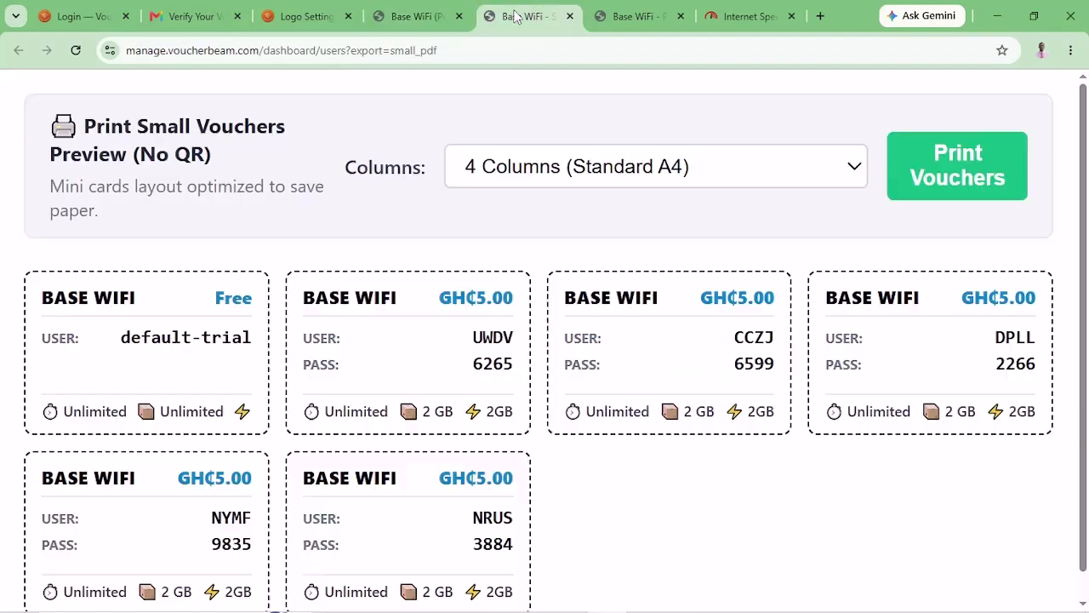
{"action": "left_click", "coordinate": [628, 19]}
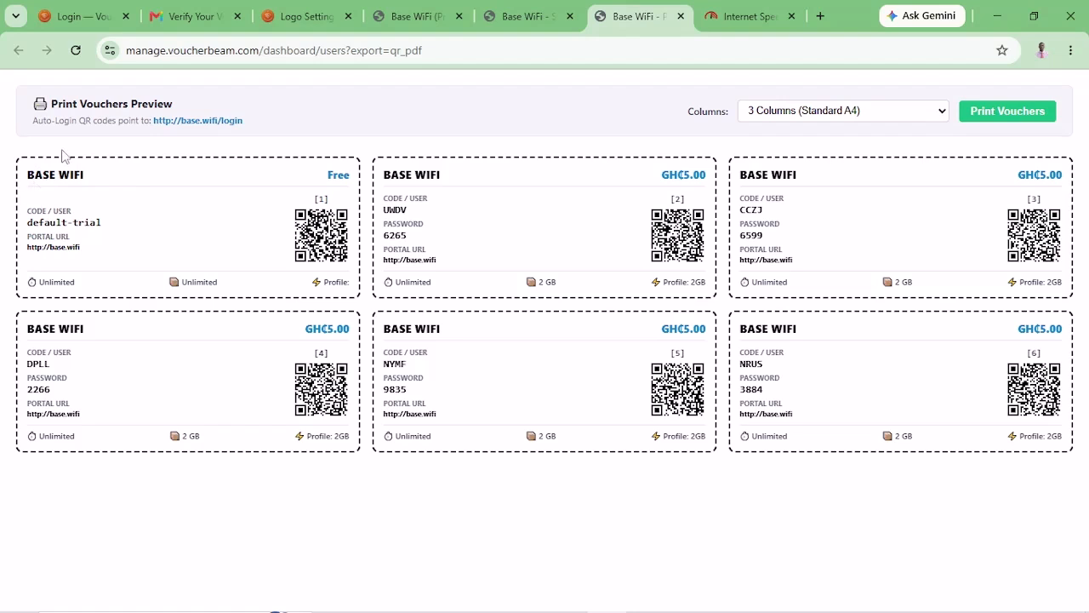
{"action": "left_click", "coordinate": [515, 25]}
{"action": "left_click", "coordinate": [417, 26]}
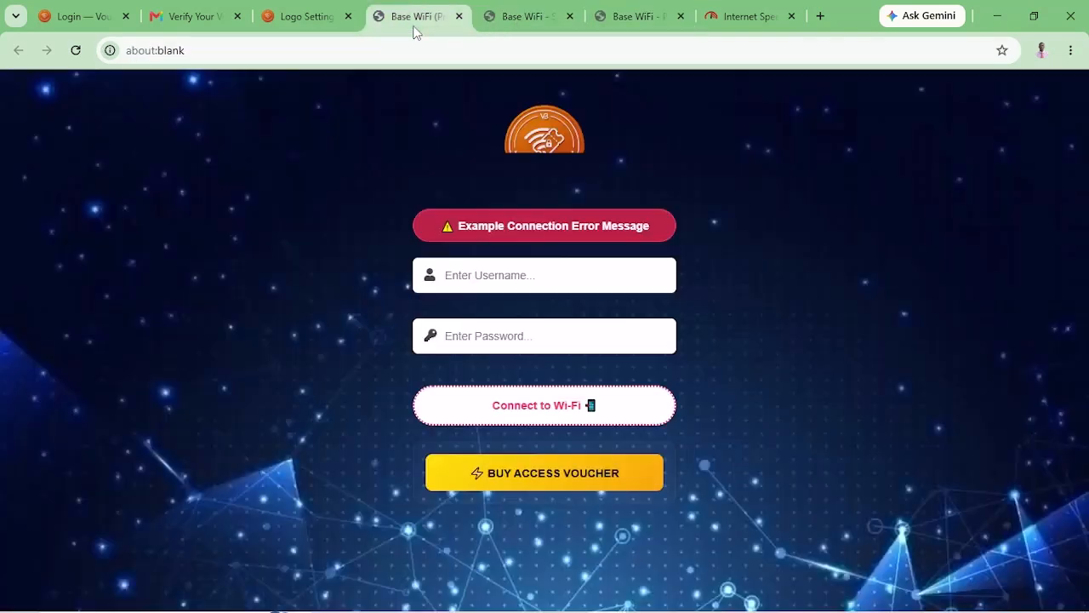
{"action": "left_click", "coordinate": [305, 26]}
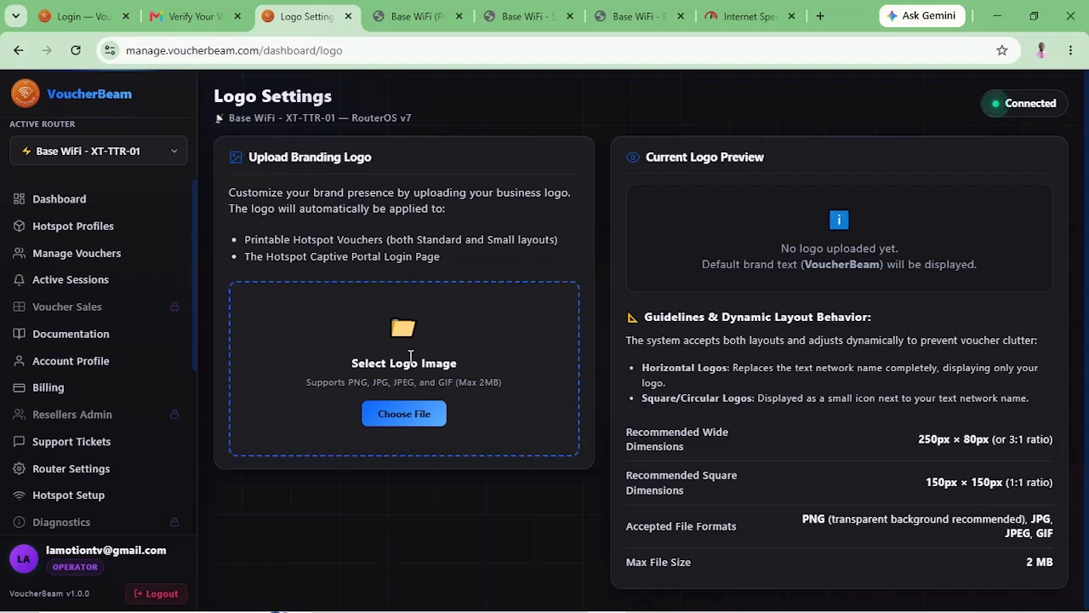
Leave Logo Settings and return to the router Dashboard.
{"action": "left_click", "coordinate": [60, 202]}
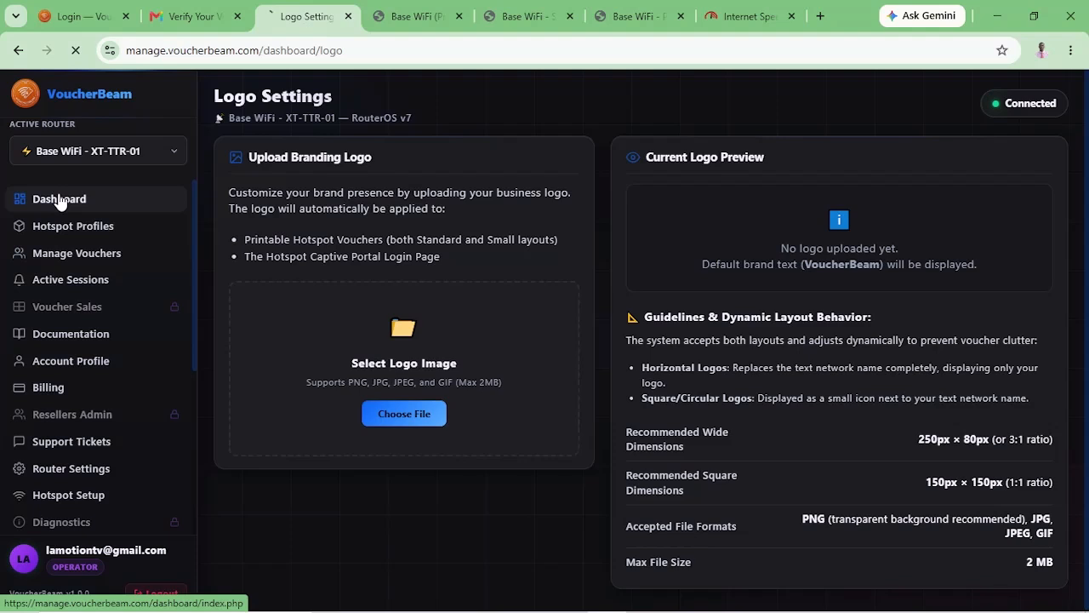